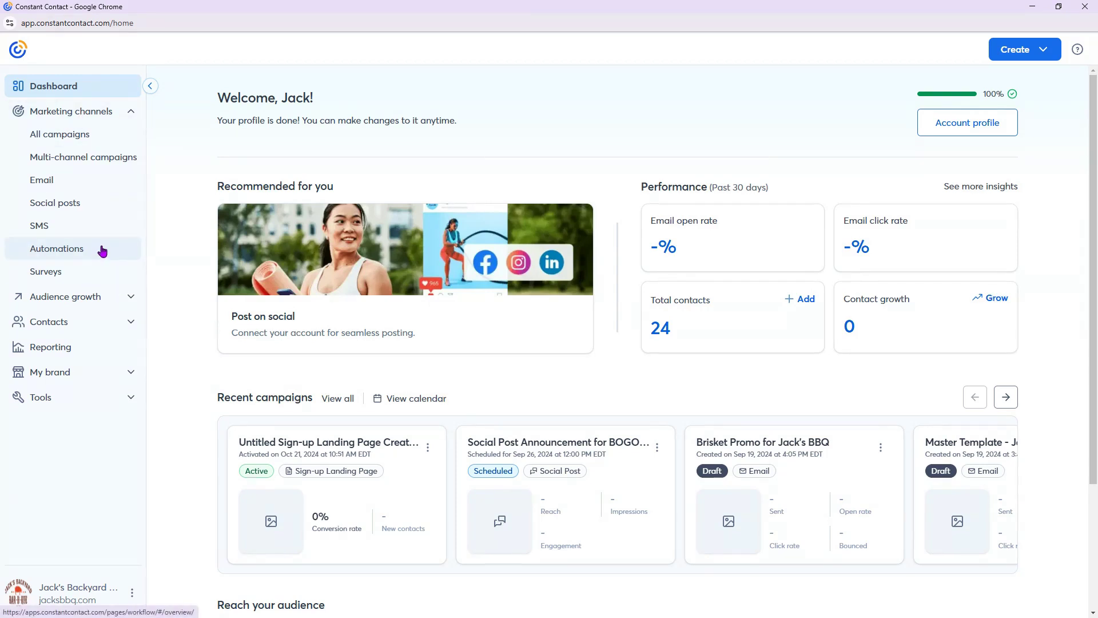
- Go to the Automations overview and open the dialog for creating an automation path
left_click(101, 251)
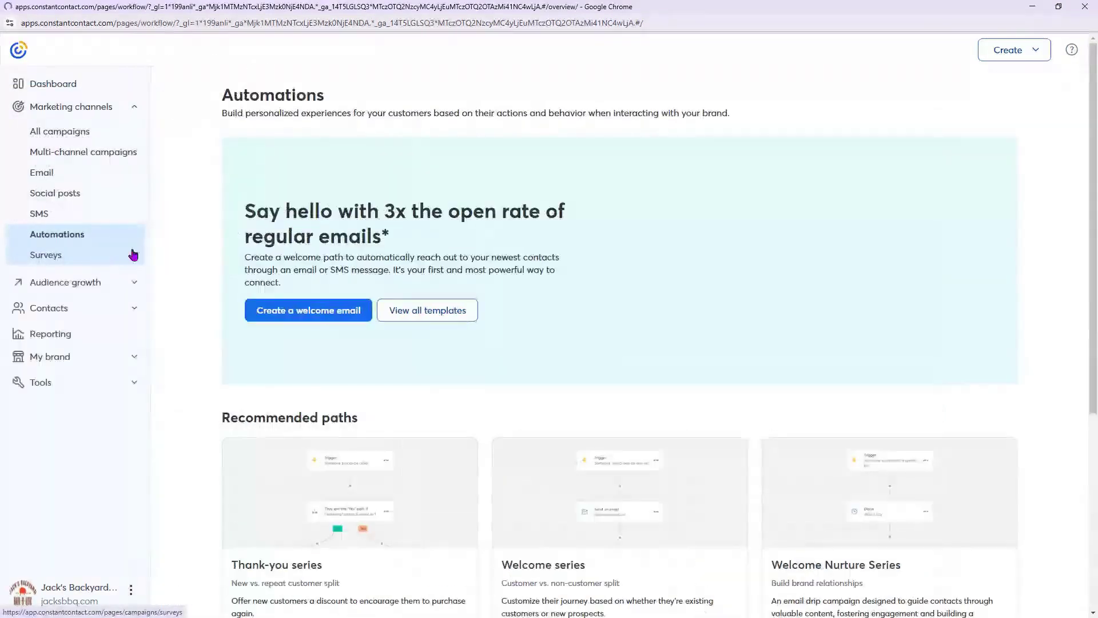
scroll(490, 343, "down", 5)
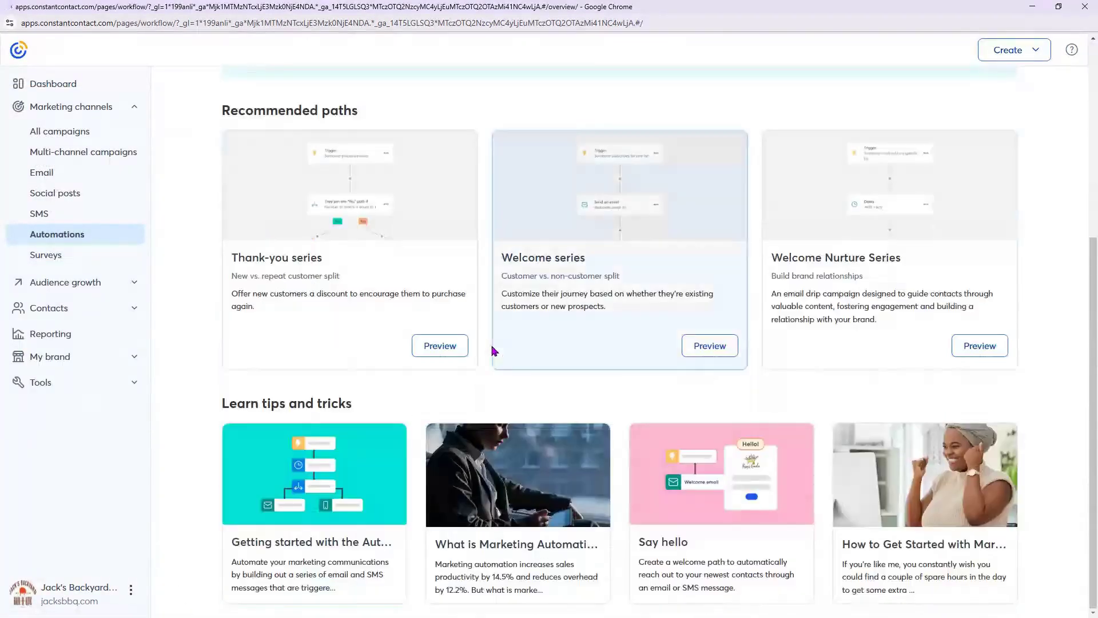
scroll(492, 350, "up", 5)
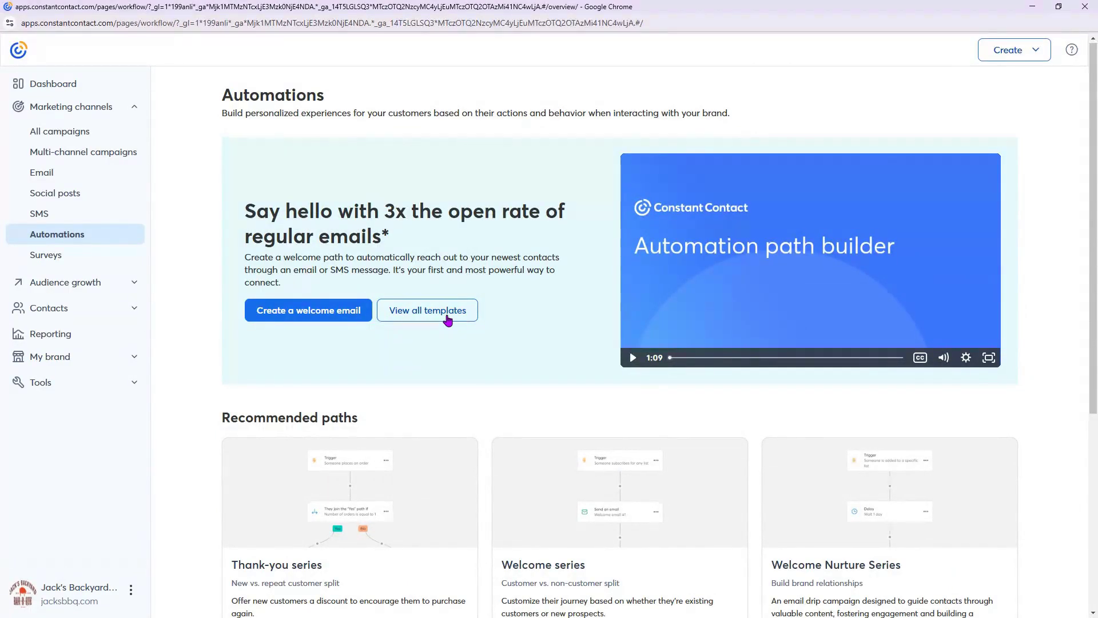
left_click(449, 314)
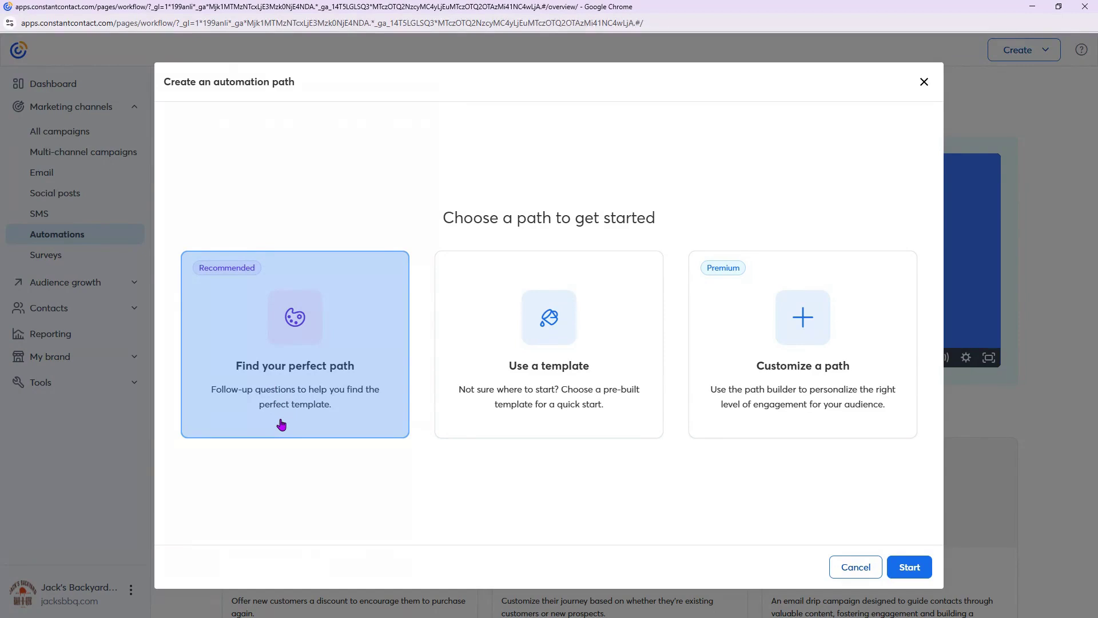
- Choose to start from a pre-built template and look through the available automation templates
left_click(456, 350)
left_click(375, 328)
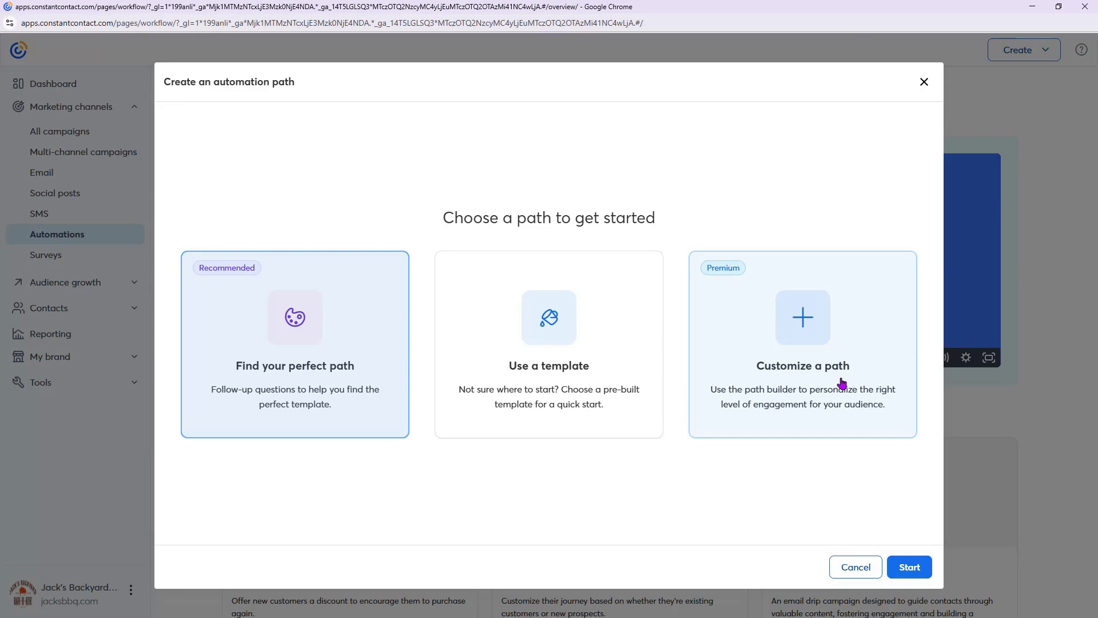
left_click(539, 346)
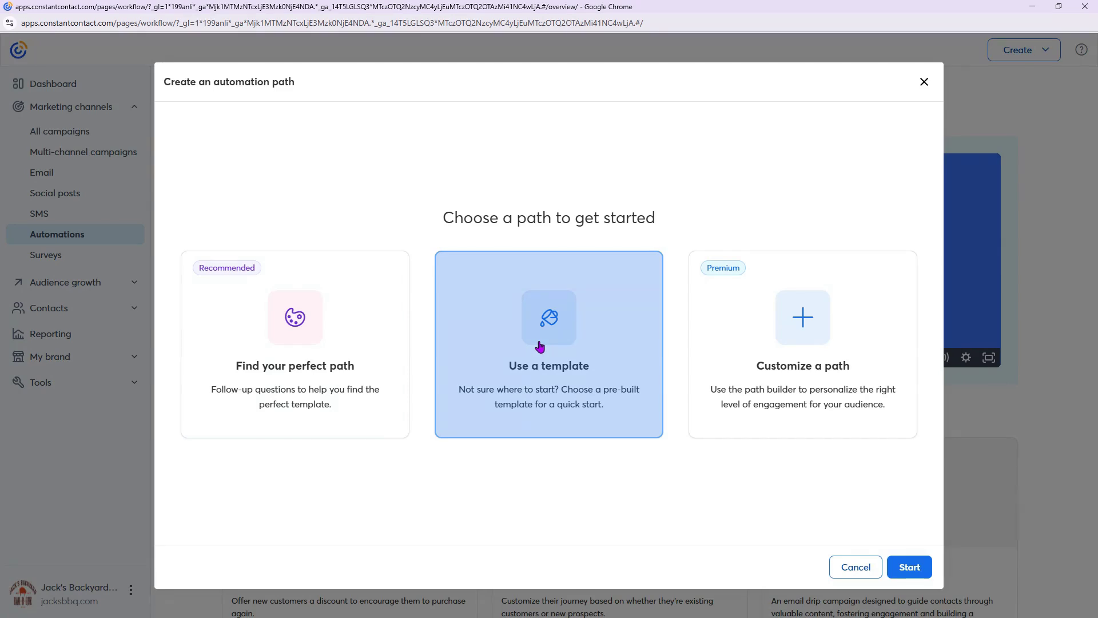
left_click(910, 569)
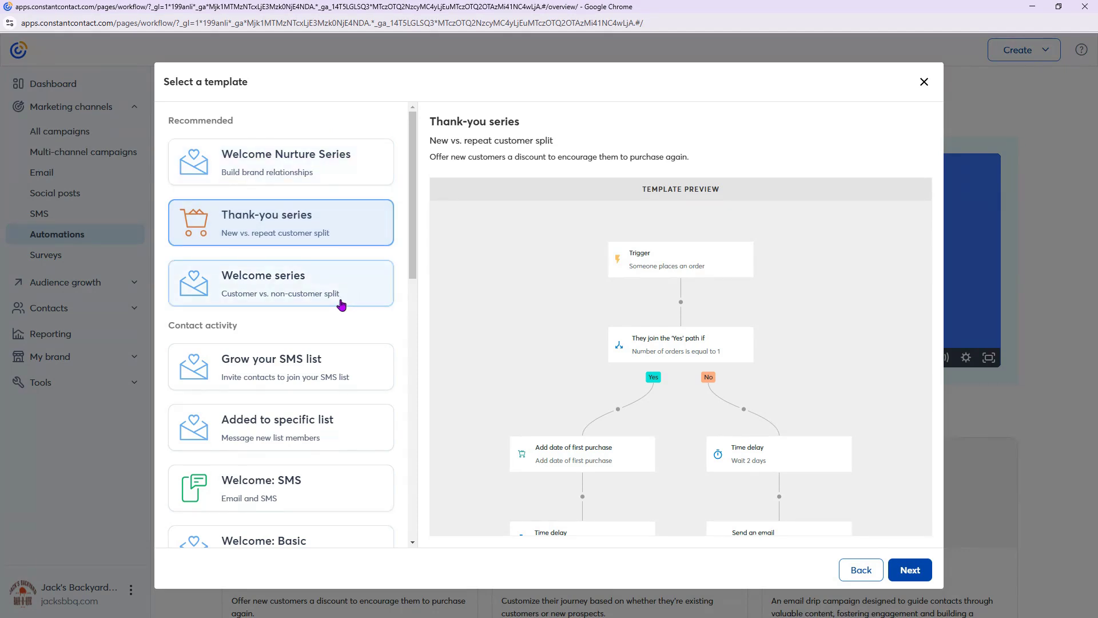
scroll(342, 338, "down", 3)
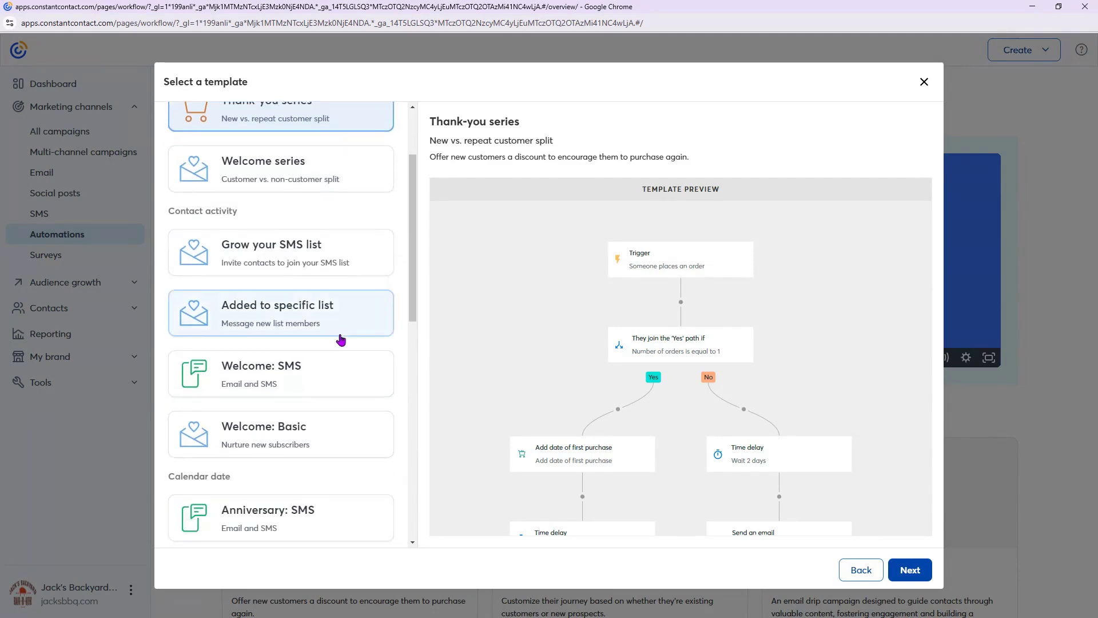
scroll(342, 340, "down", 7)
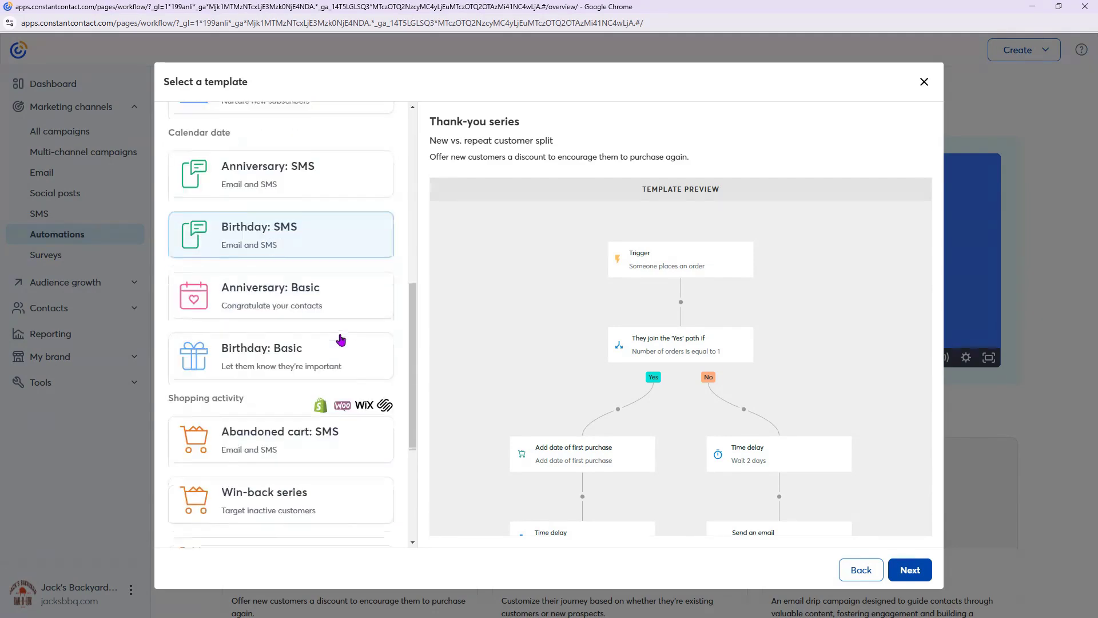
scroll(341, 340, "down", 1)
scroll(342, 340, "up", 5)
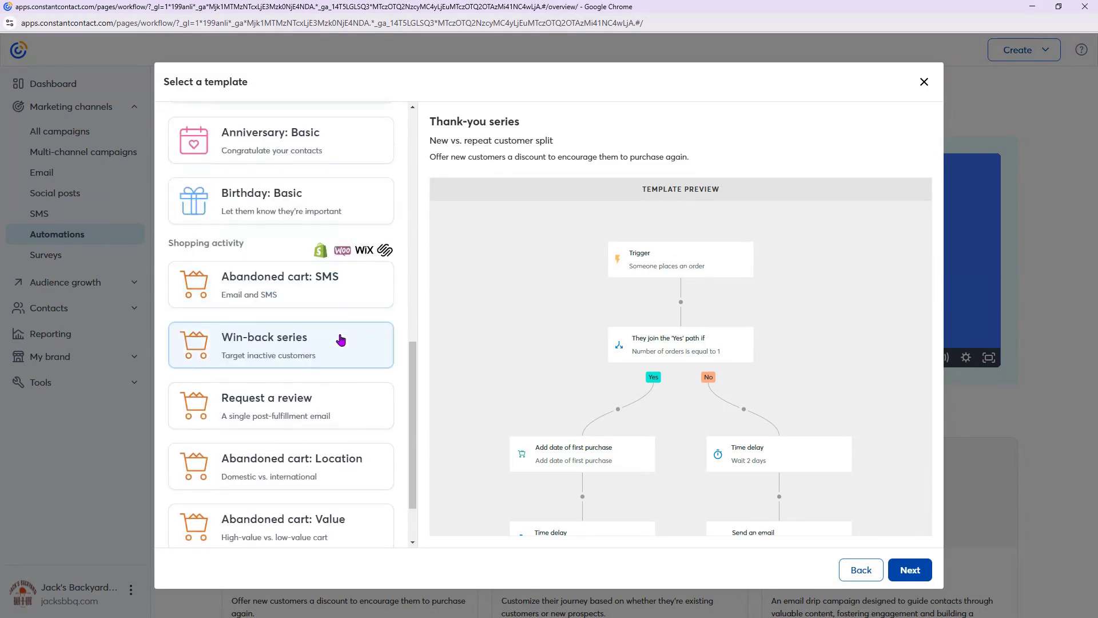
scroll(341, 340, "up", 3)
- Preview the Welcome: Basic, Welcome Nurture Series and Welcome series templates, then return to the path options
left_click(327, 312)
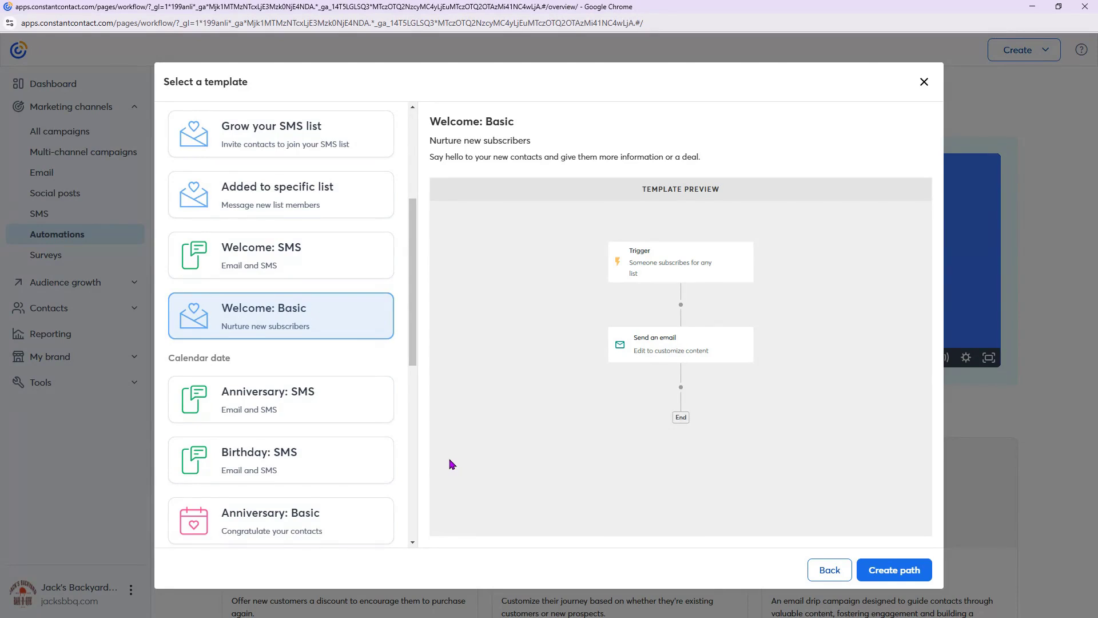
scroll(401, 452, "up", 4)
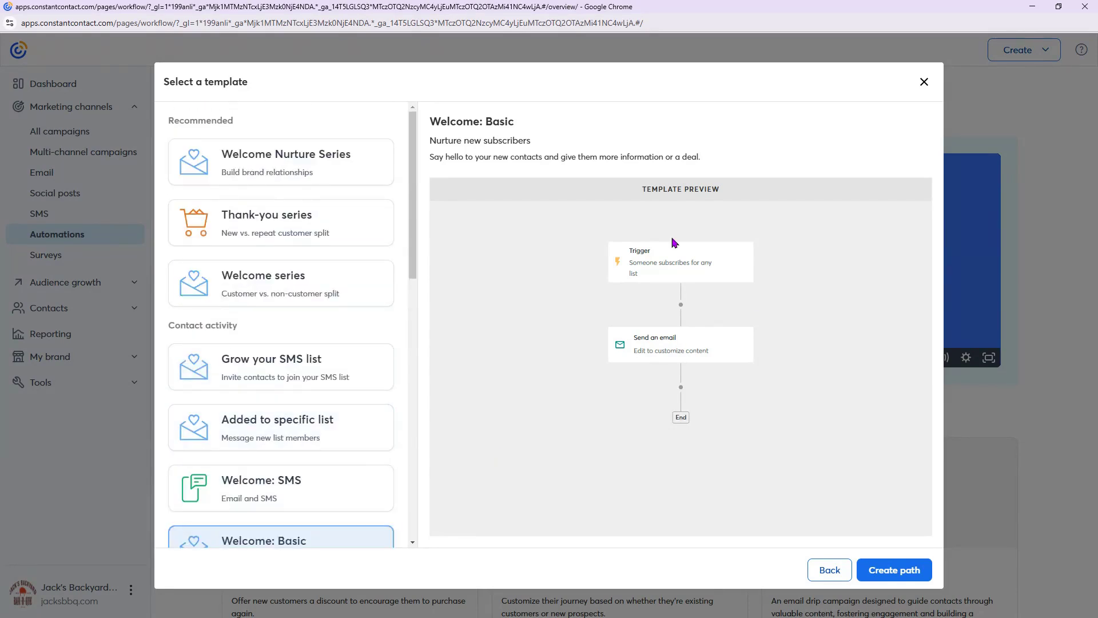
left_click(278, 163)
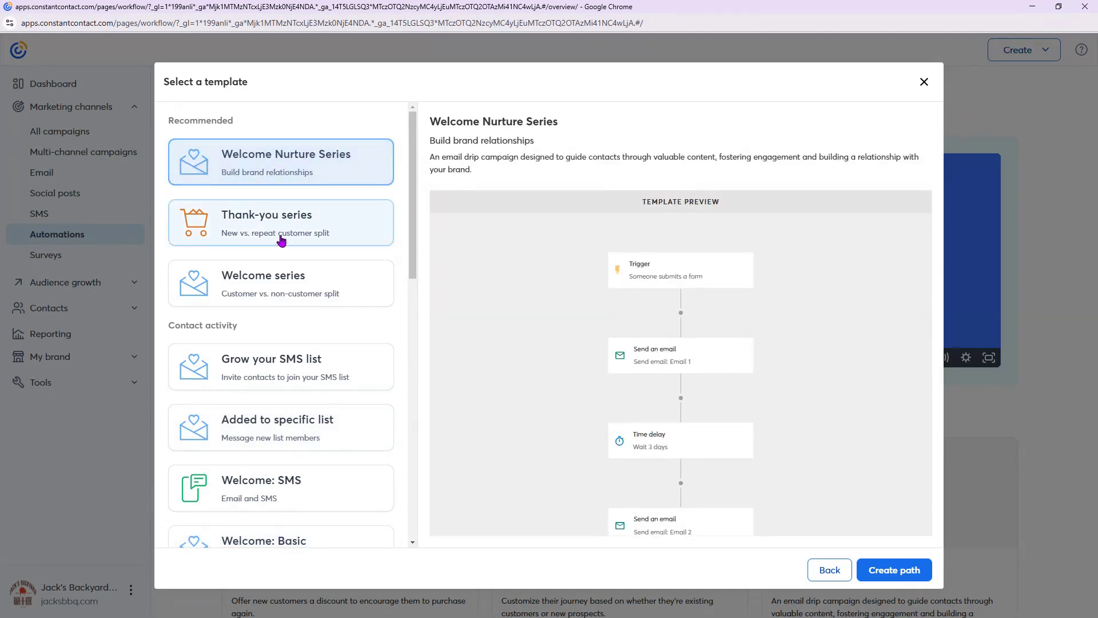
left_click(290, 284)
scroll(891, 358, "down", 4)
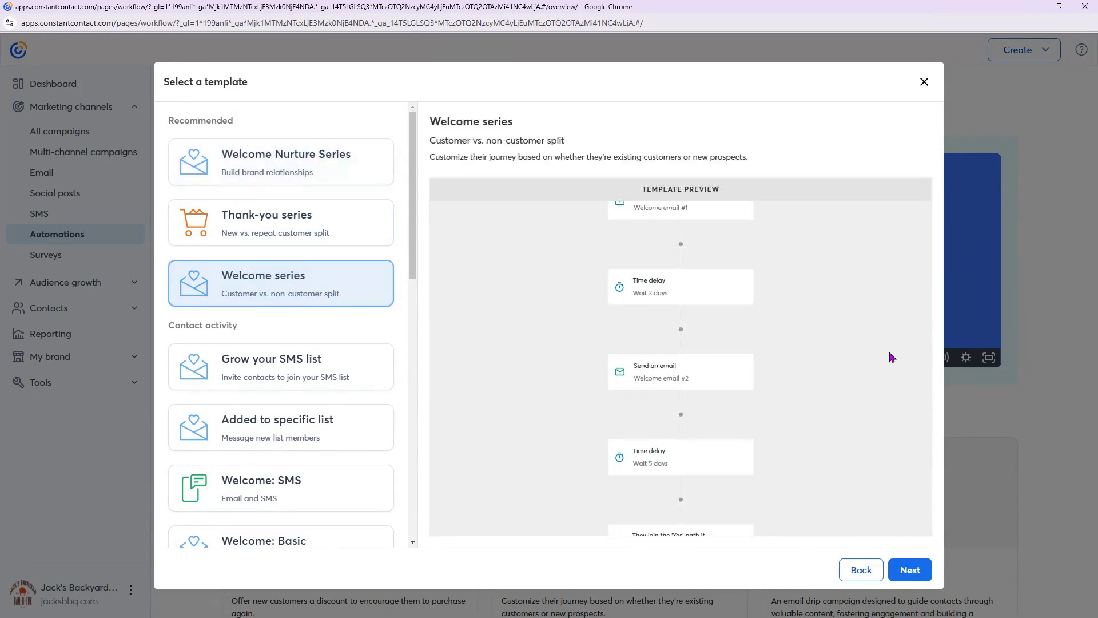
scroll(891, 357, "up", 5)
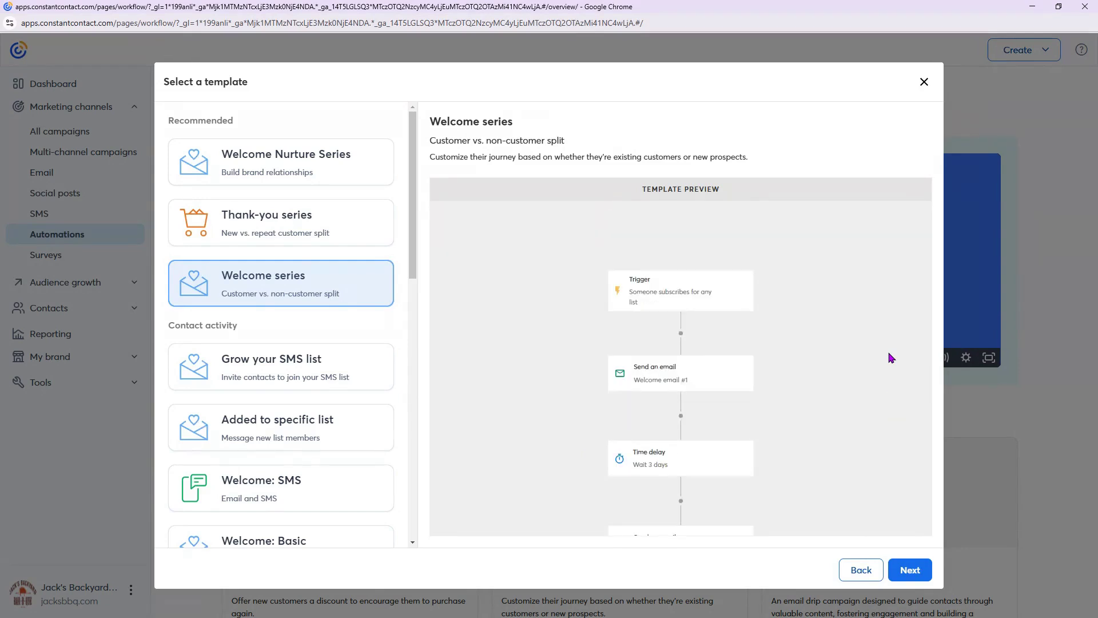
scroll(257, 364, "down", 3)
left_click(261, 393)
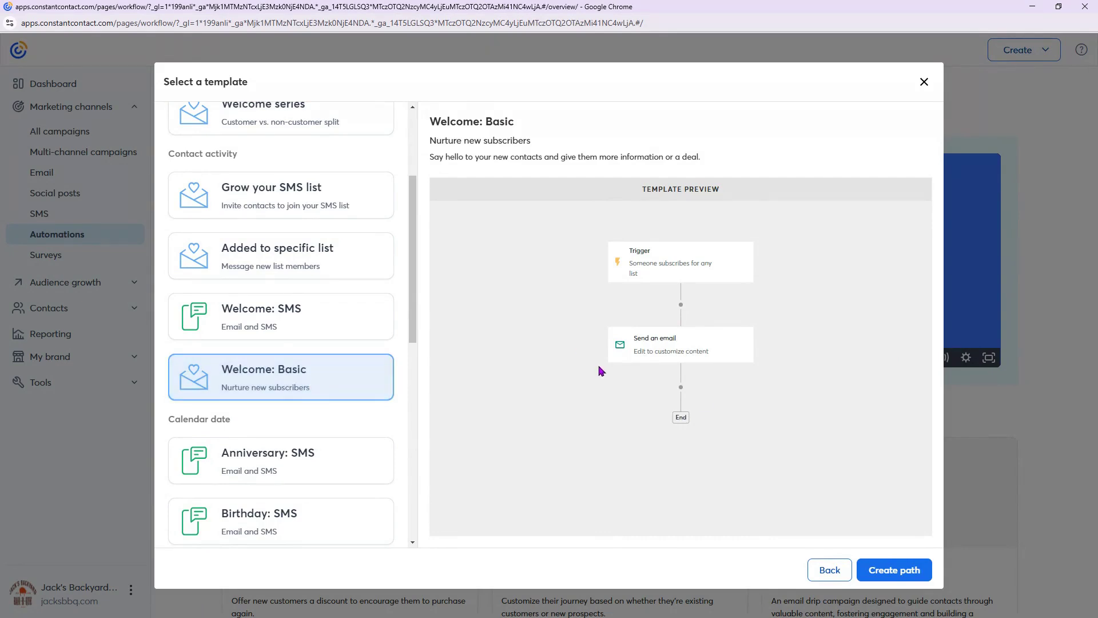
left_click(828, 571)
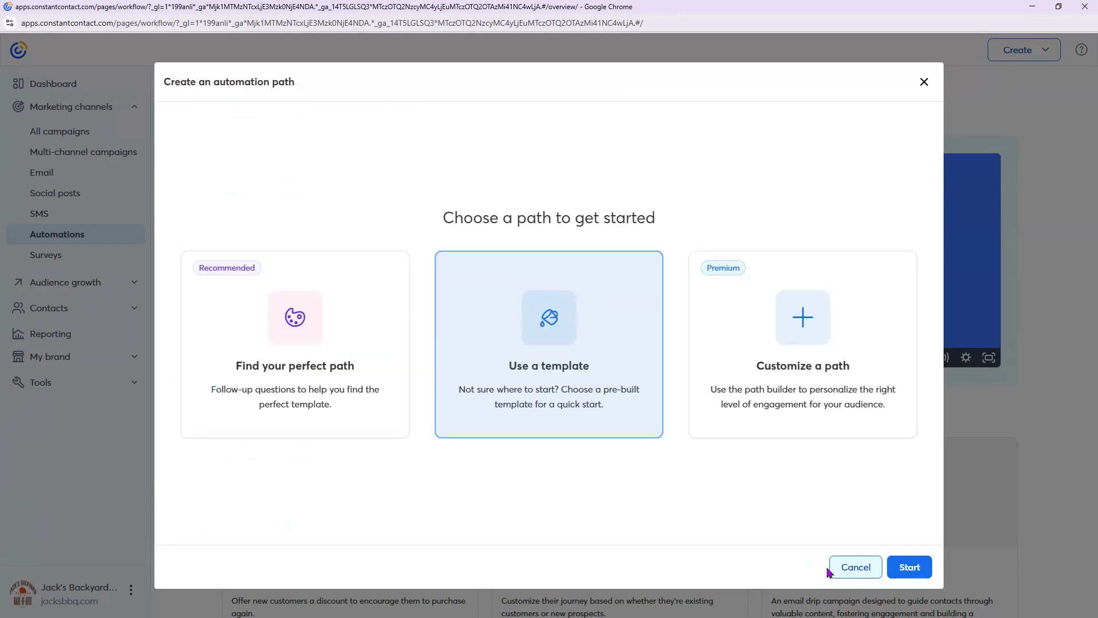
- Create a customized automation path that uses the "Added to specific list" trigger
left_click(822, 415)
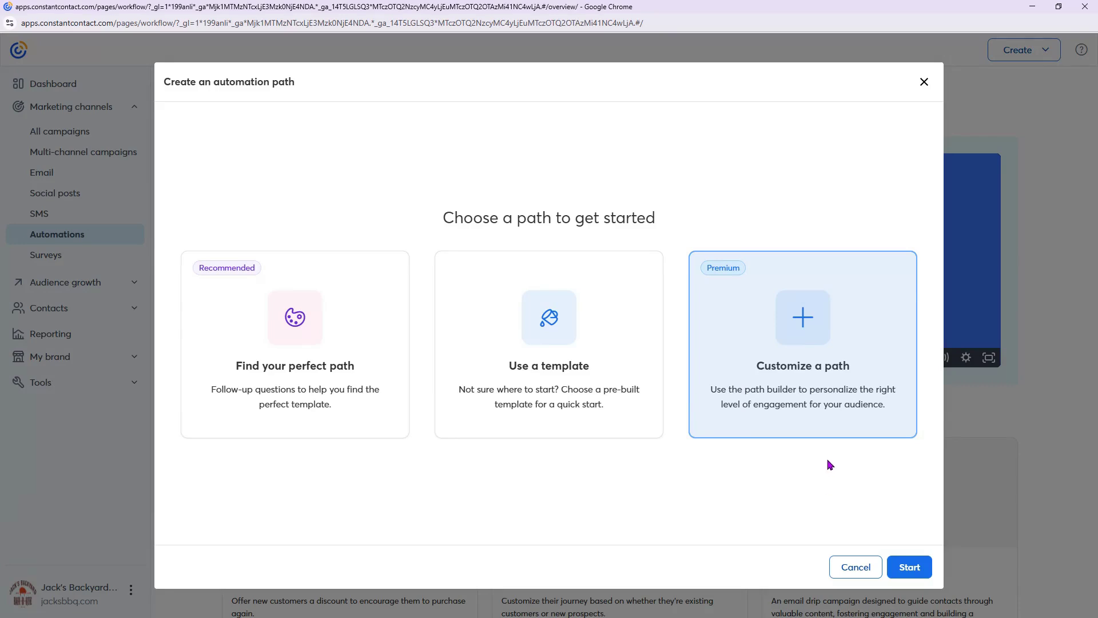
left_click(919, 575)
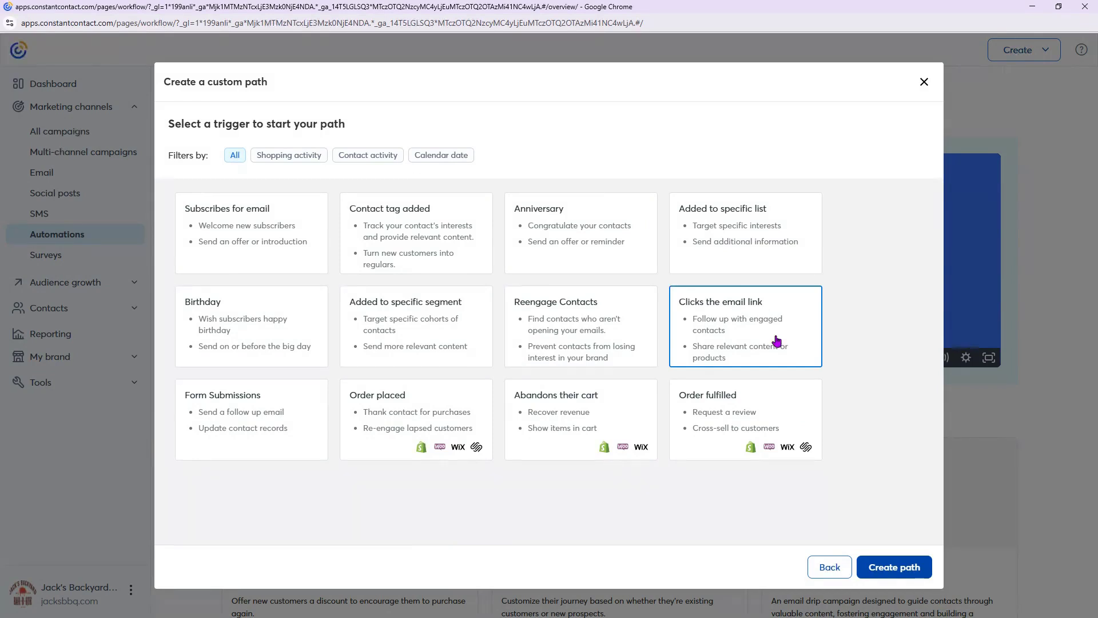
left_click(762, 232)
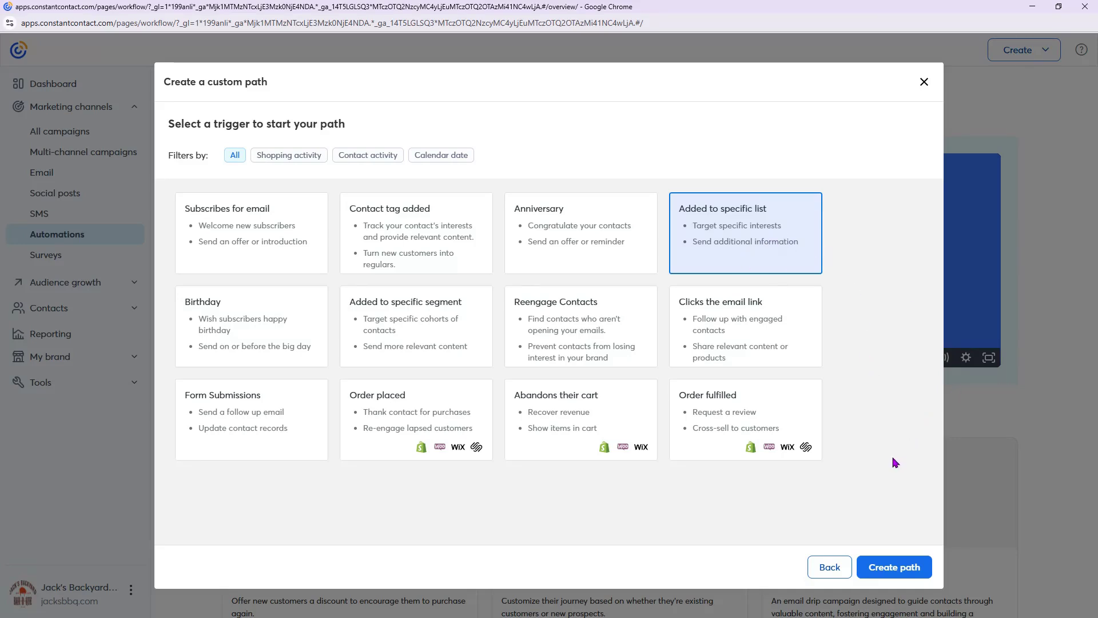
left_click(916, 567)
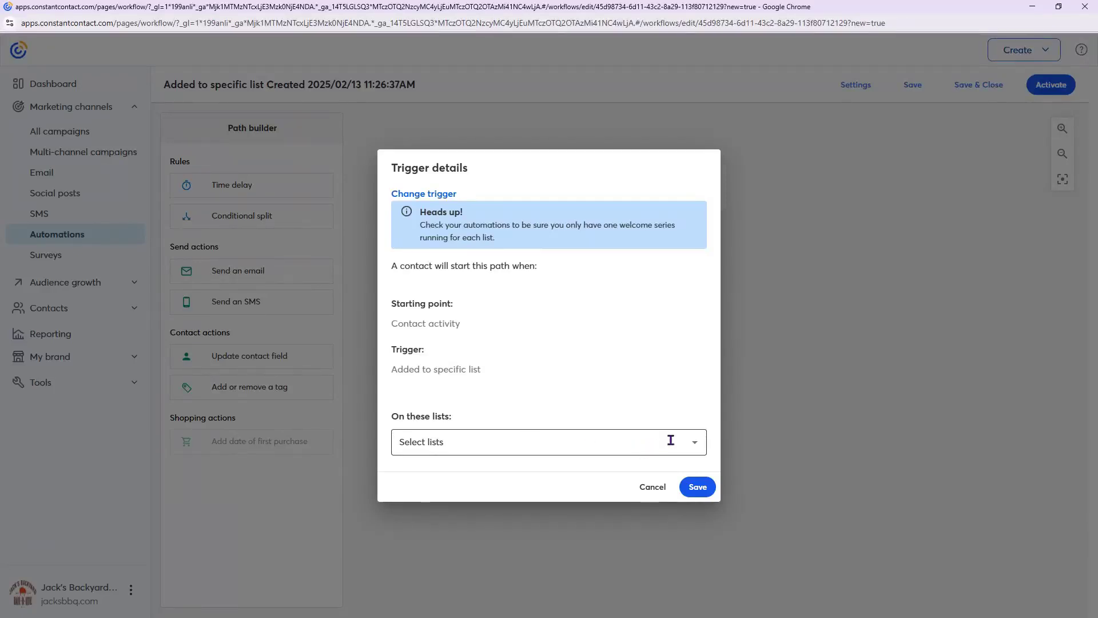
- Assign the Cycling Club Prospects list to the trigger and save the trigger details
left_click(696, 444)
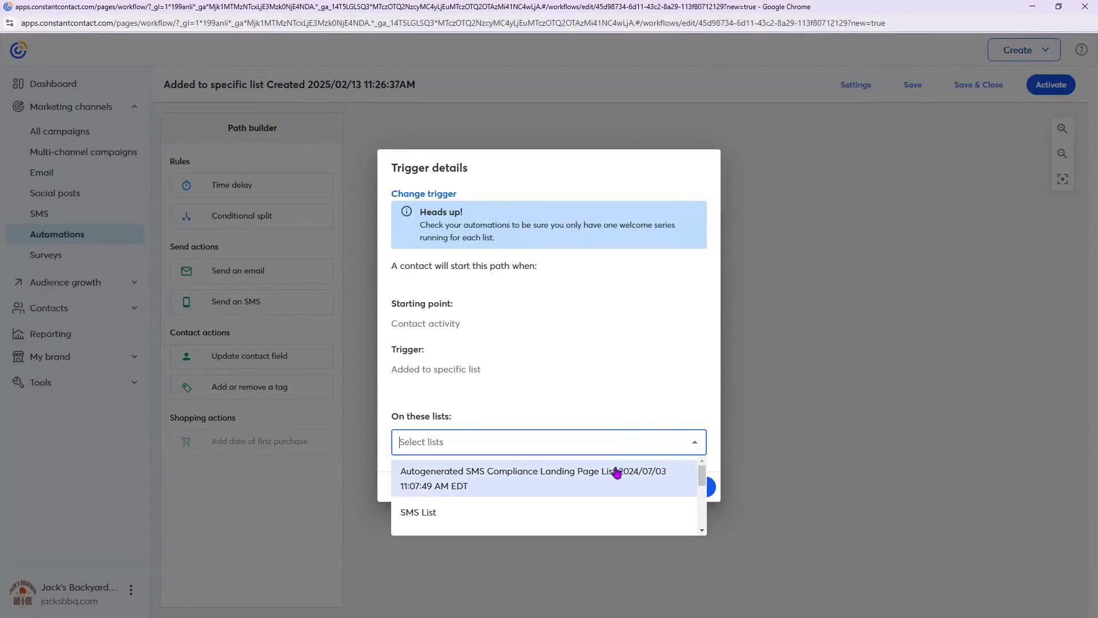
scroll(615, 480, "down", 1)
scroll(615, 479, "down", 3)
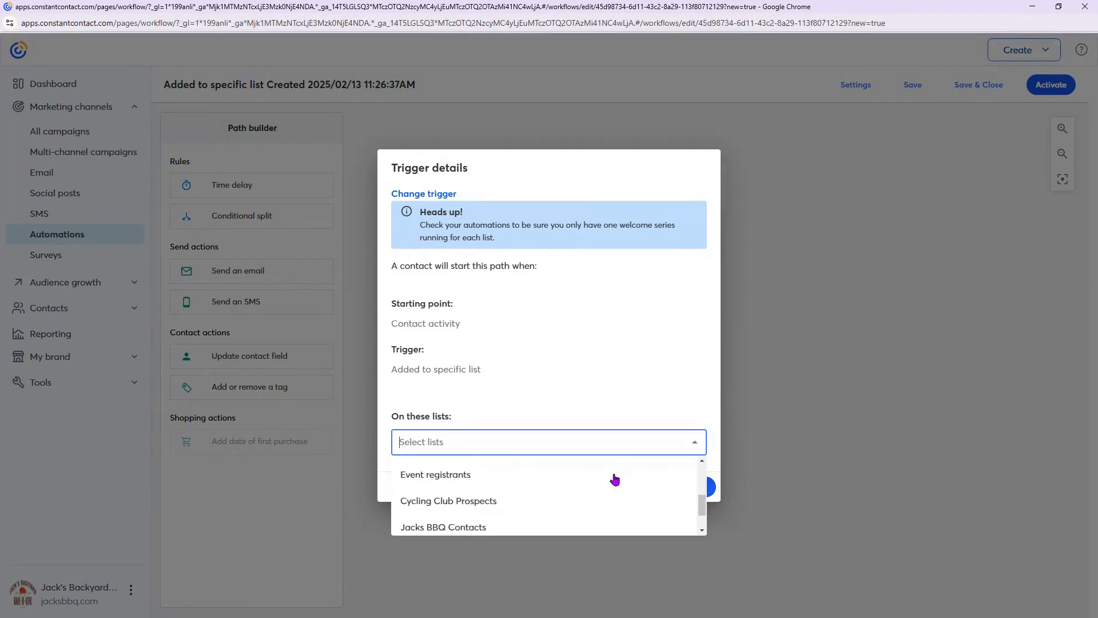
left_click(454, 473)
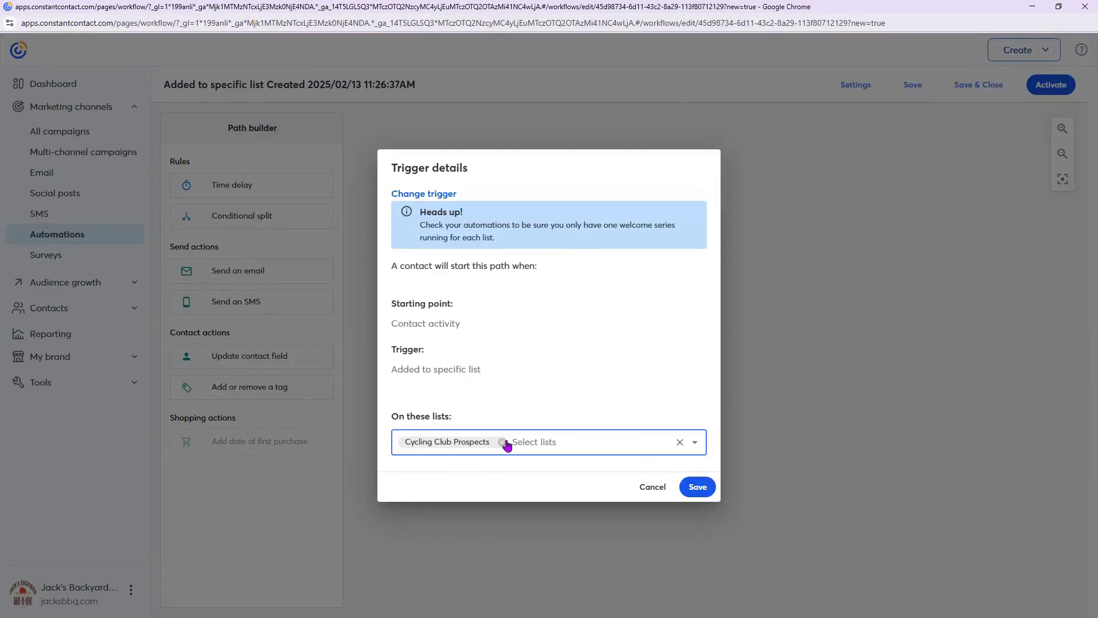
left_click(695, 442)
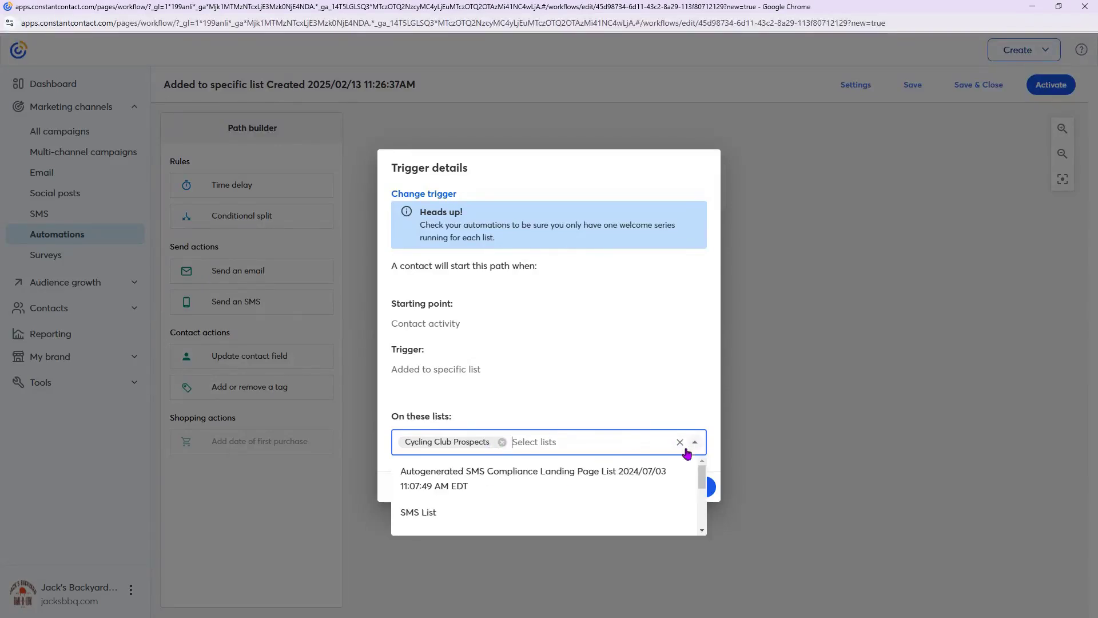
scroll(592, 483, "down", 4)
scroll(584, 492, "up", 5)
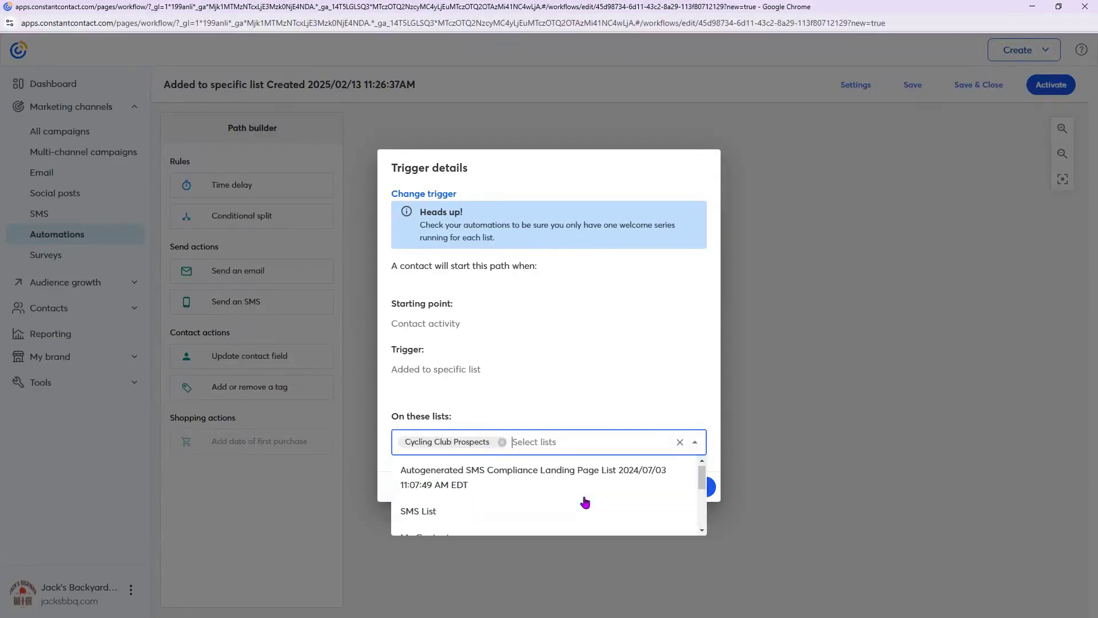
scroll(583, 497, "down", 1)
scroll(583, 506, "up", 2)
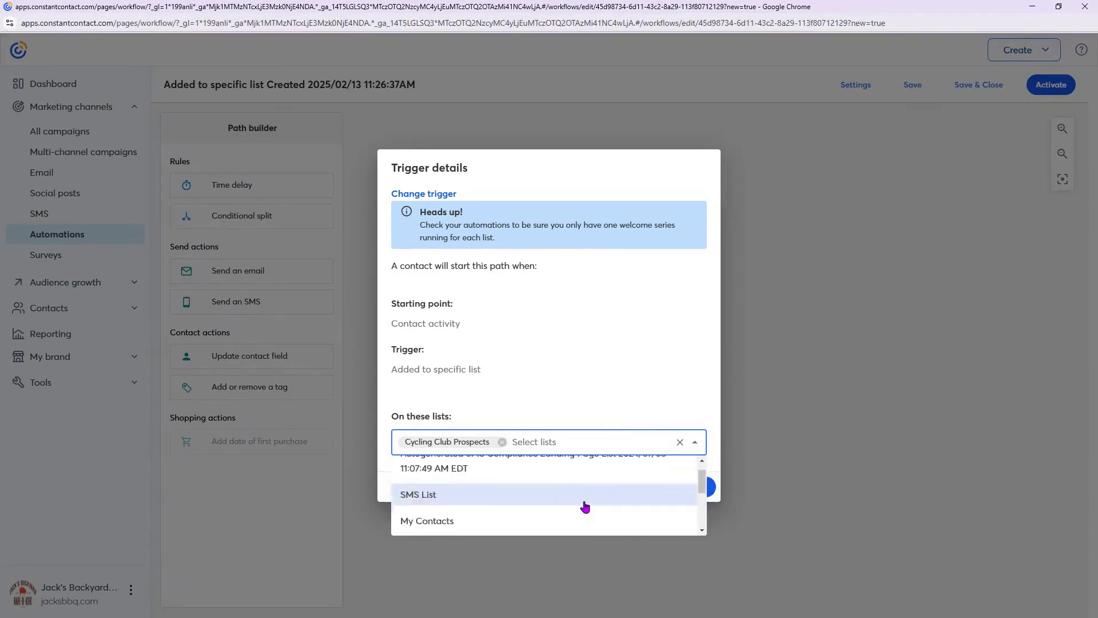
left_click(650, 376)
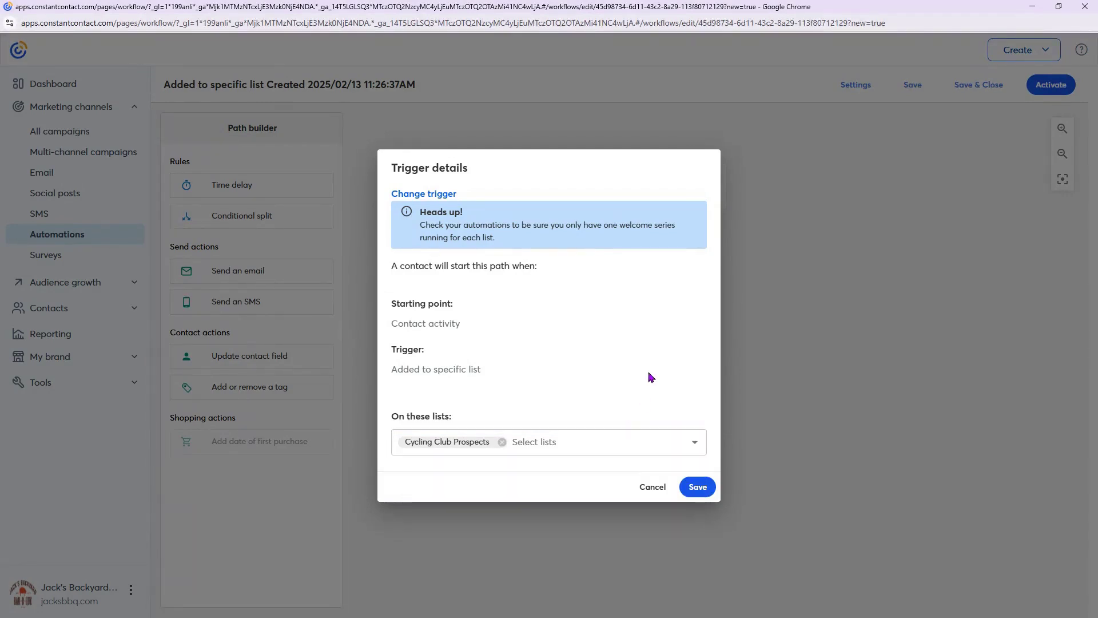
left_click(698, 487)
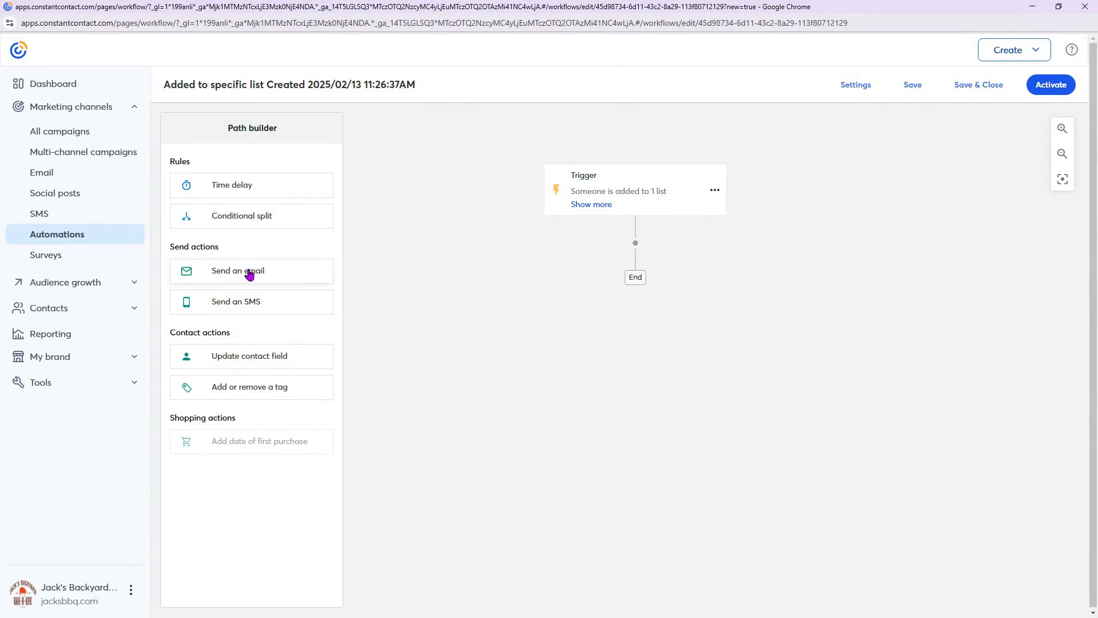
- Add a "Send an email" action between the trigger and the end of the path and open it for editing
left_click_drag(253, 275, 638, 253)
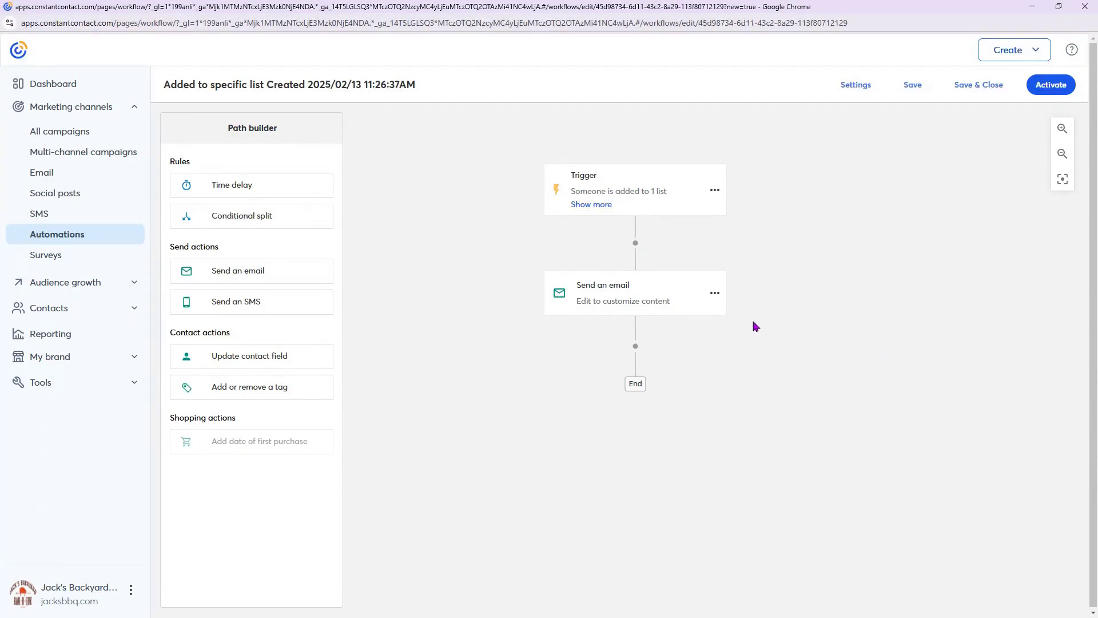
left_click(714, 294)
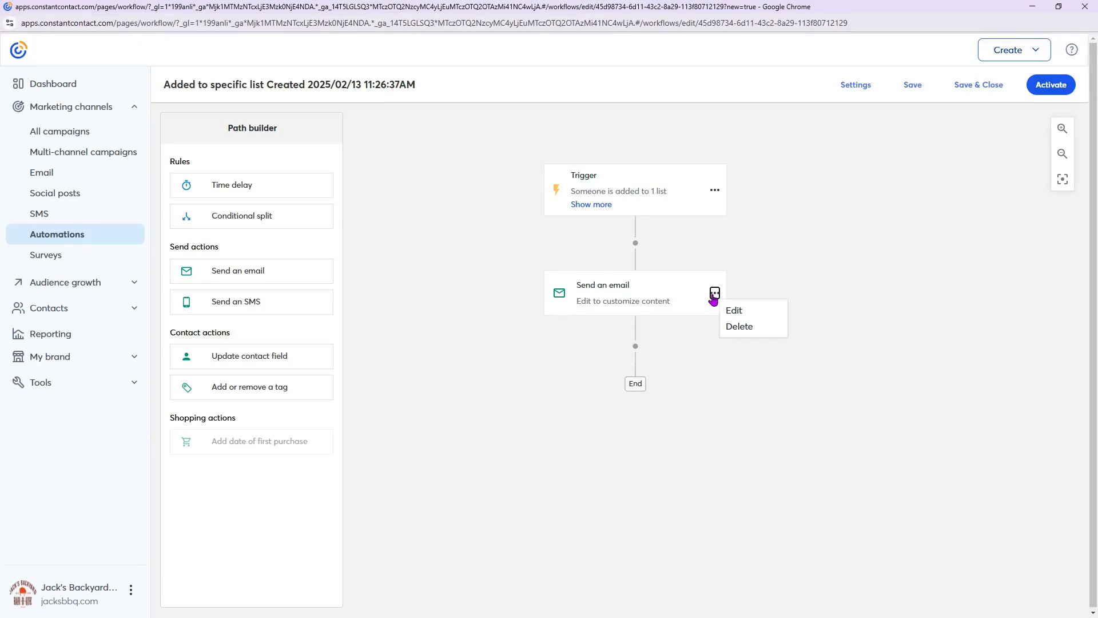
left_click(783, 319)
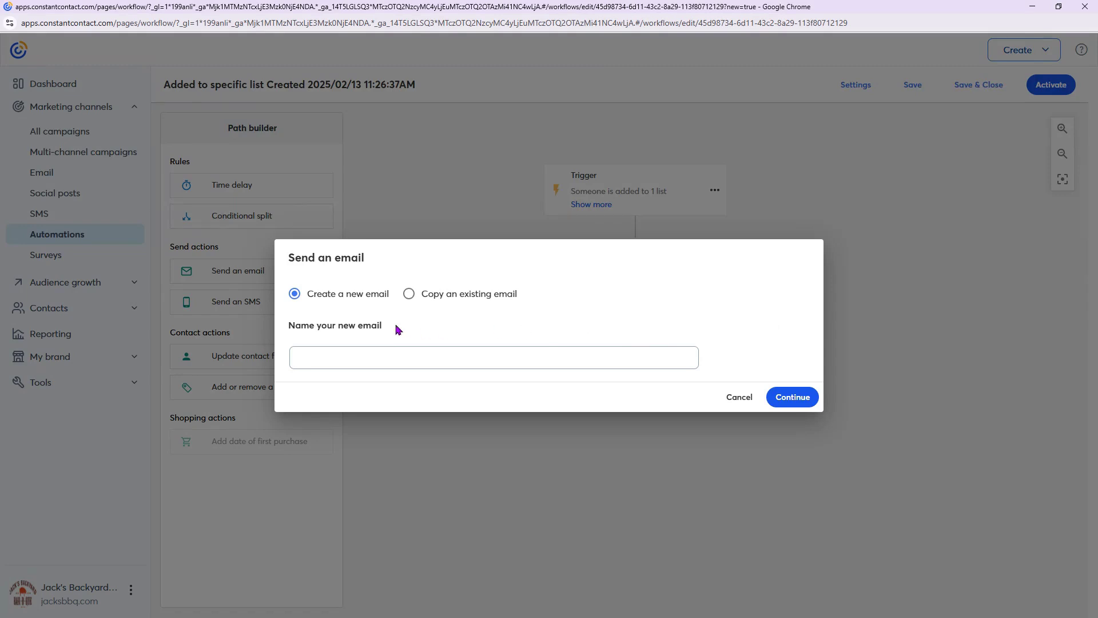
- Copy the existing Automated Email #1 into the action as "Email 1: Reasons Why 2.13" and continue to its editor
left_click(409, 295)
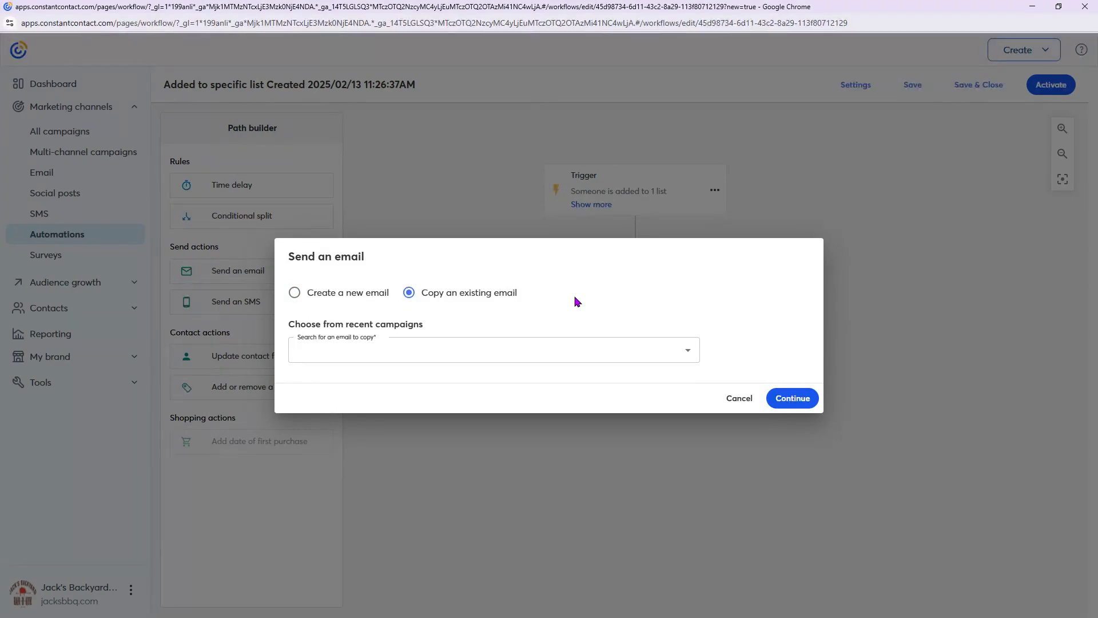
left_click(690, 353)
scroll(525, 426, "down", 8)
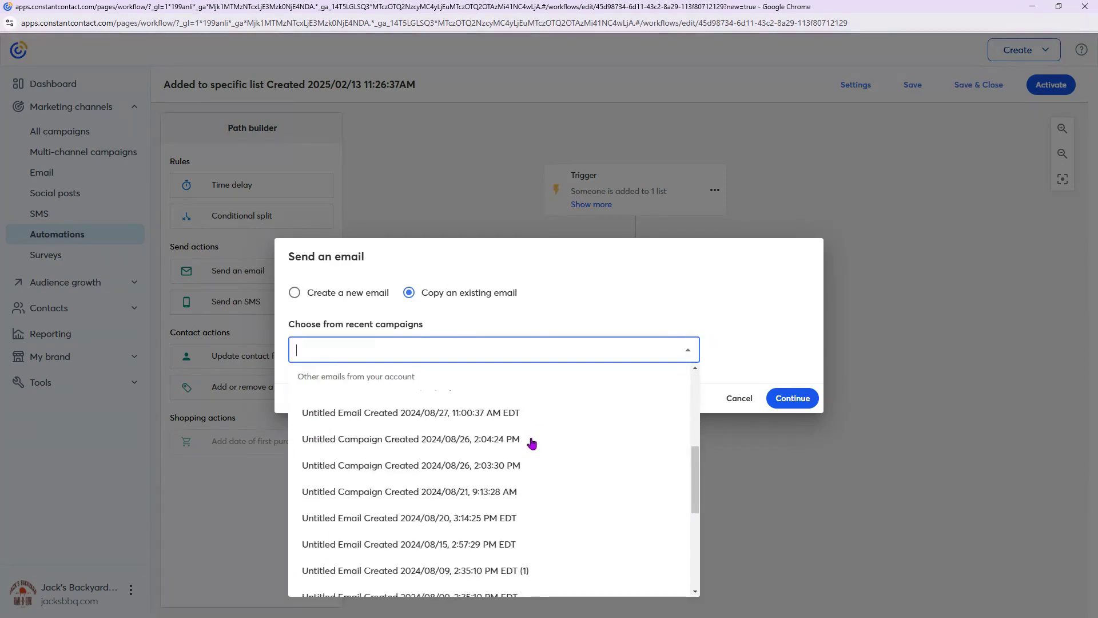
scroll(532, 443, "down", 2)
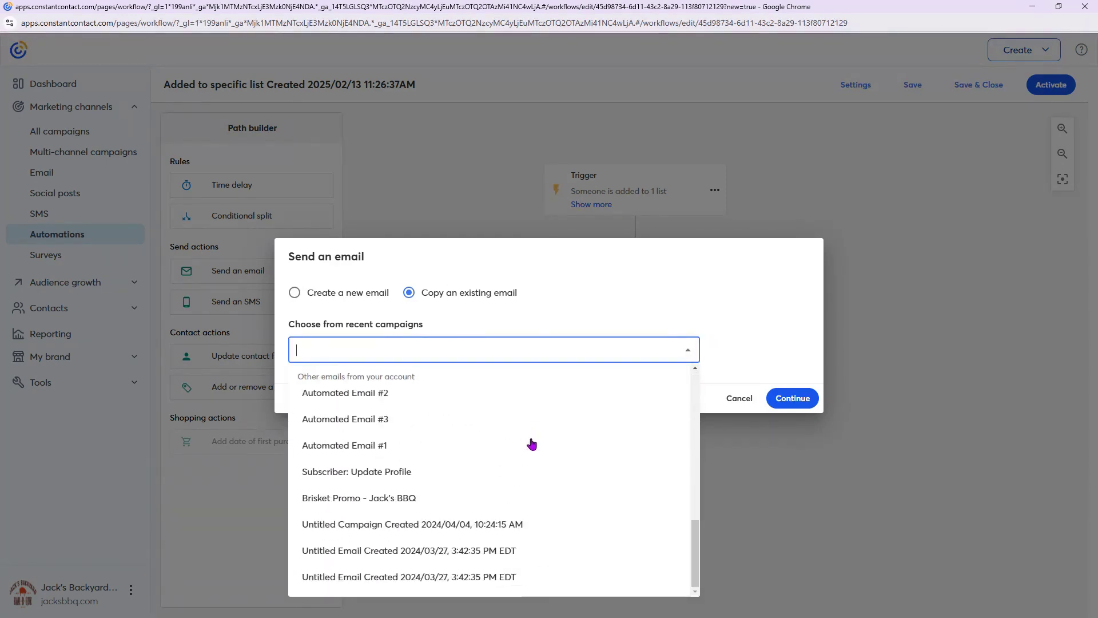
left_click(380, 450)
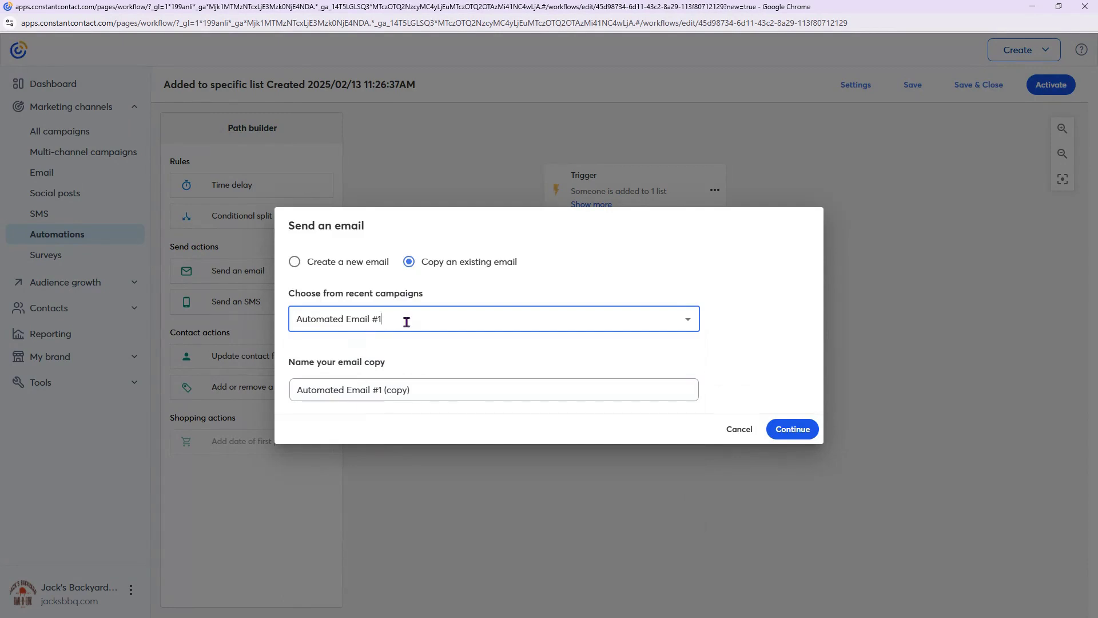
double_click(396, 395)
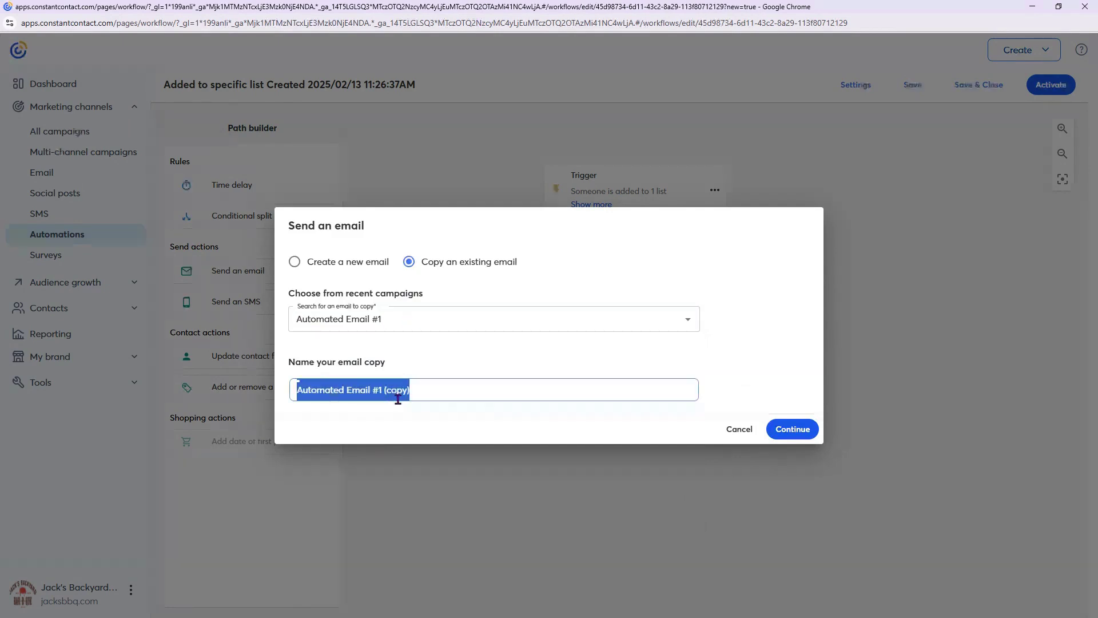
key("BackSpace")
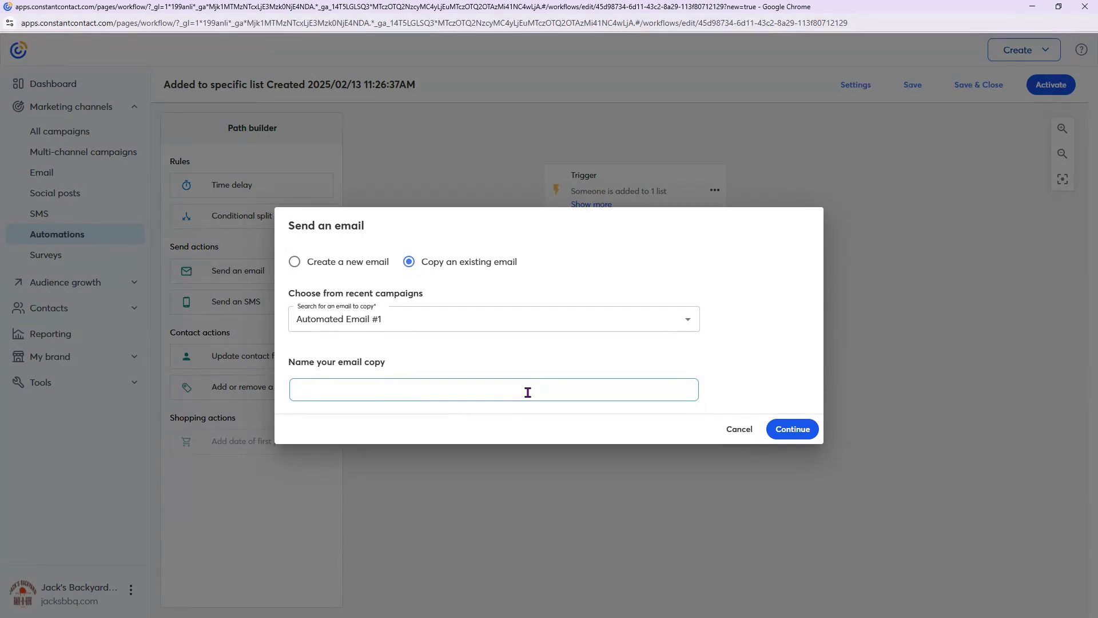
type("Email 1: Reasons Why 2.13")
left_click(791, 432)
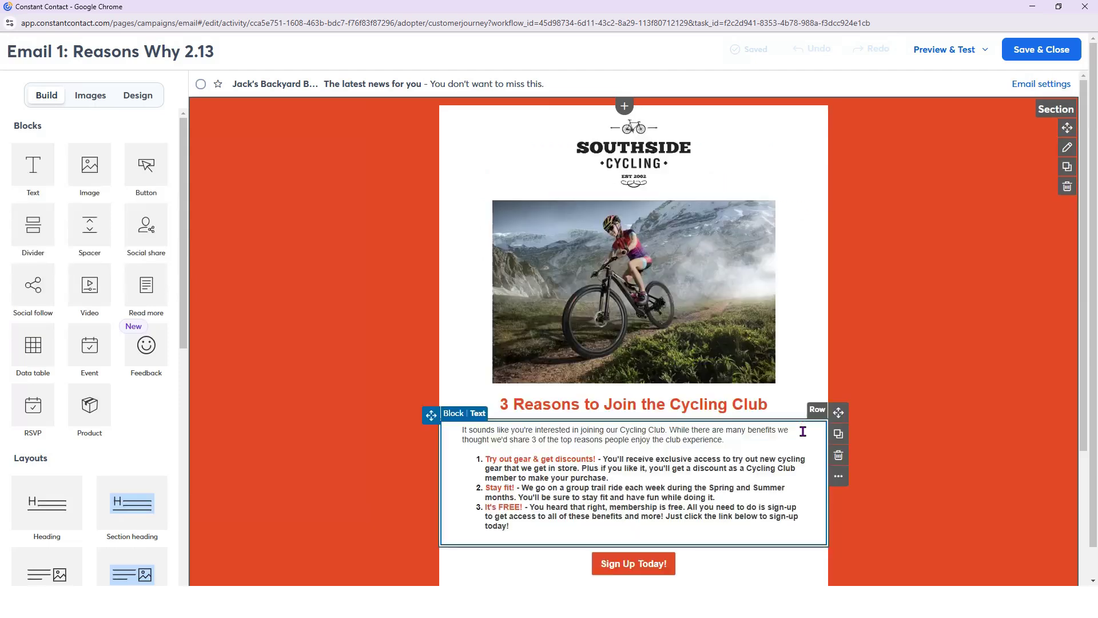
- Enable dynamic content for the "Sign Up Today!" button row and name the block Massachusetts
scroll(973, 428, "down", 2)
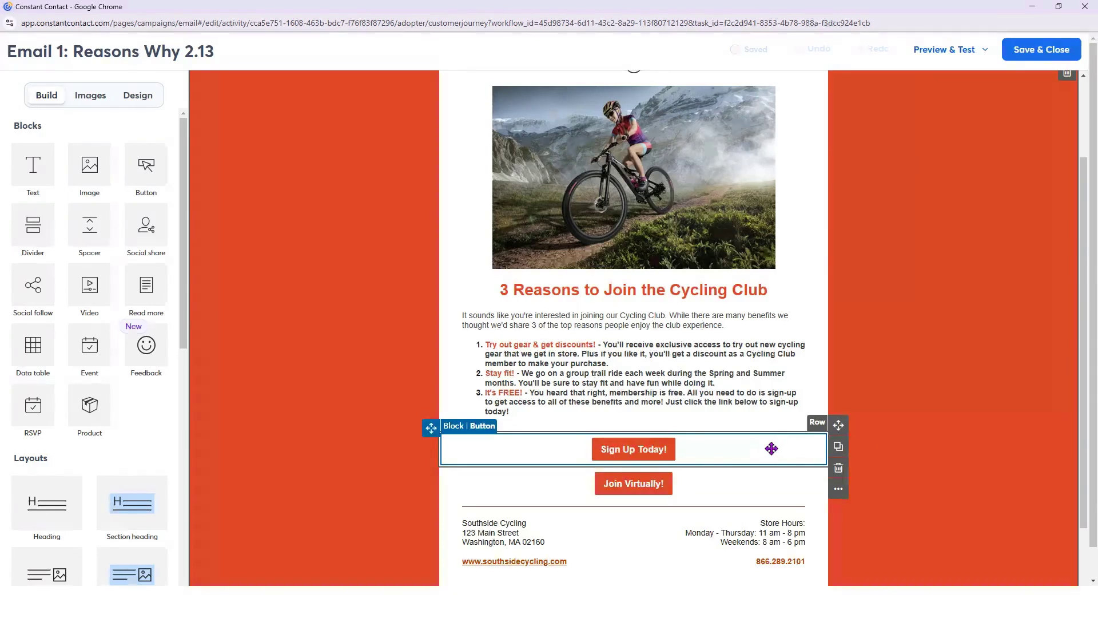
scroll(769, 401, "up", 1)
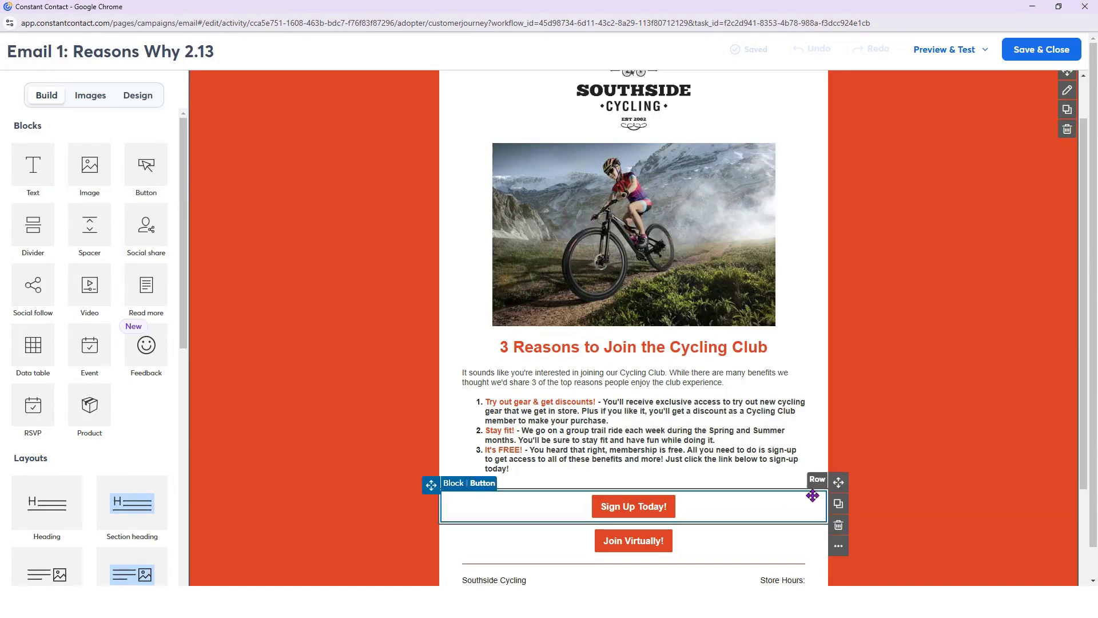
mouse_move(839, 546)
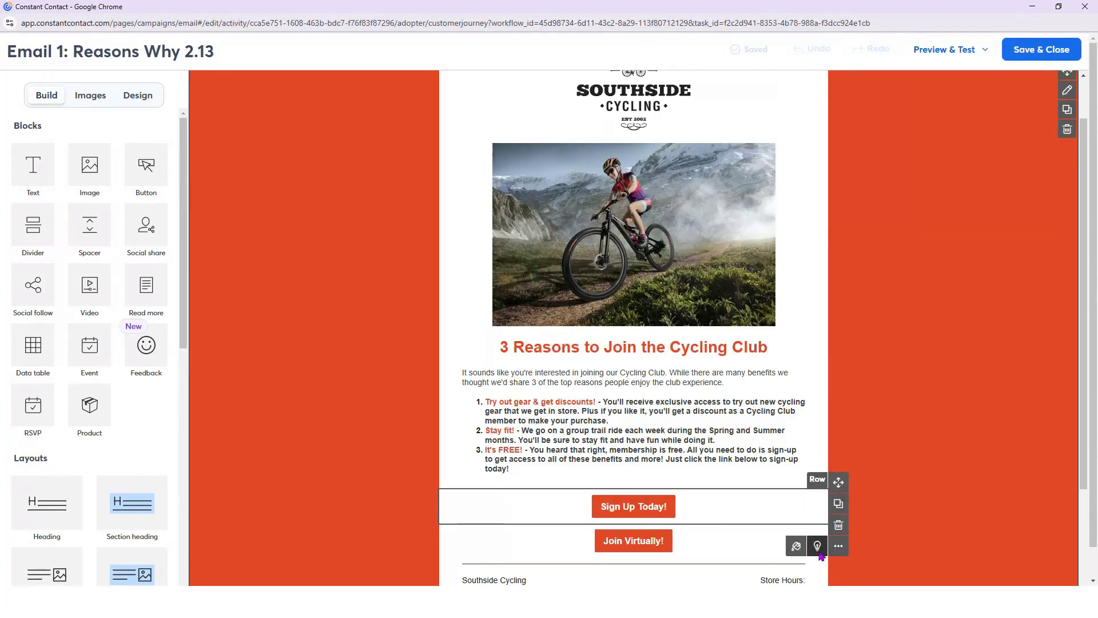
left_click(818, 554)
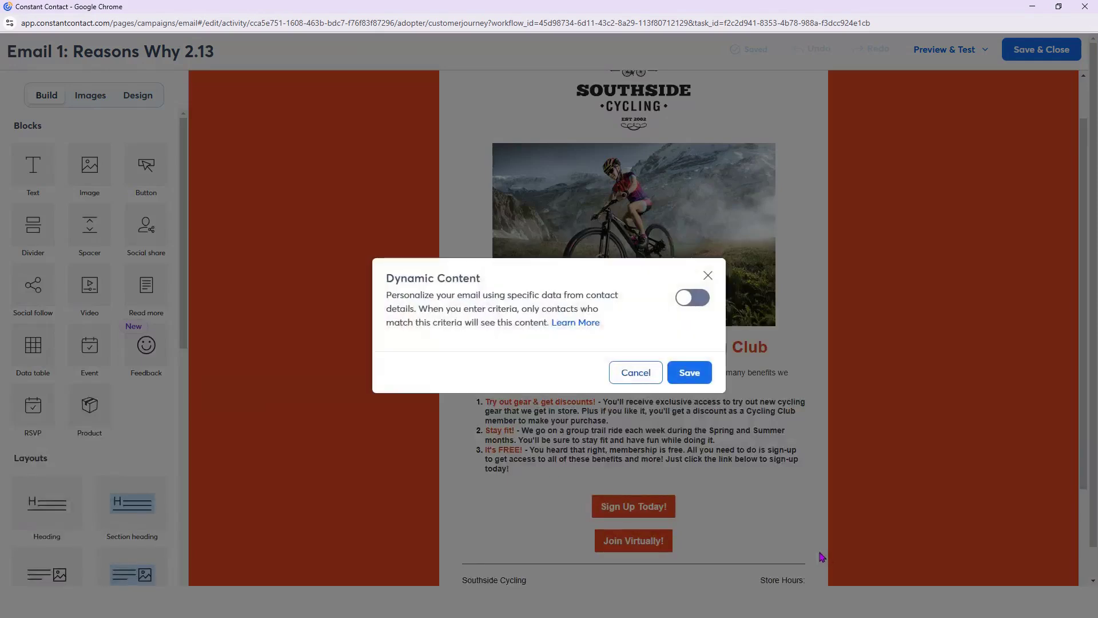
left_click(690, 298)
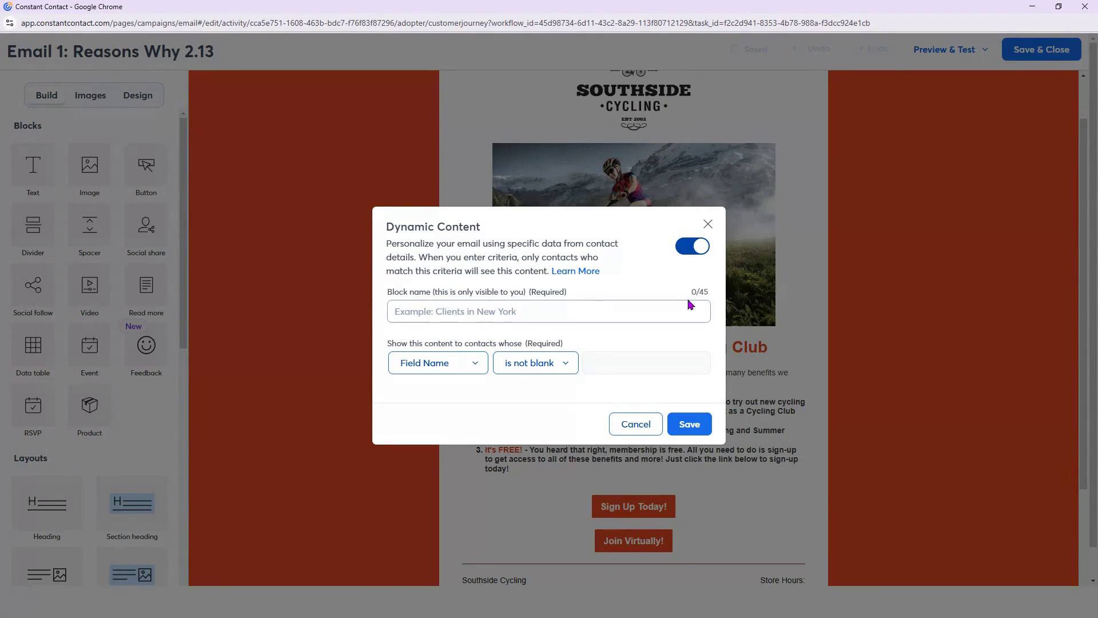
left_click(468, 312)
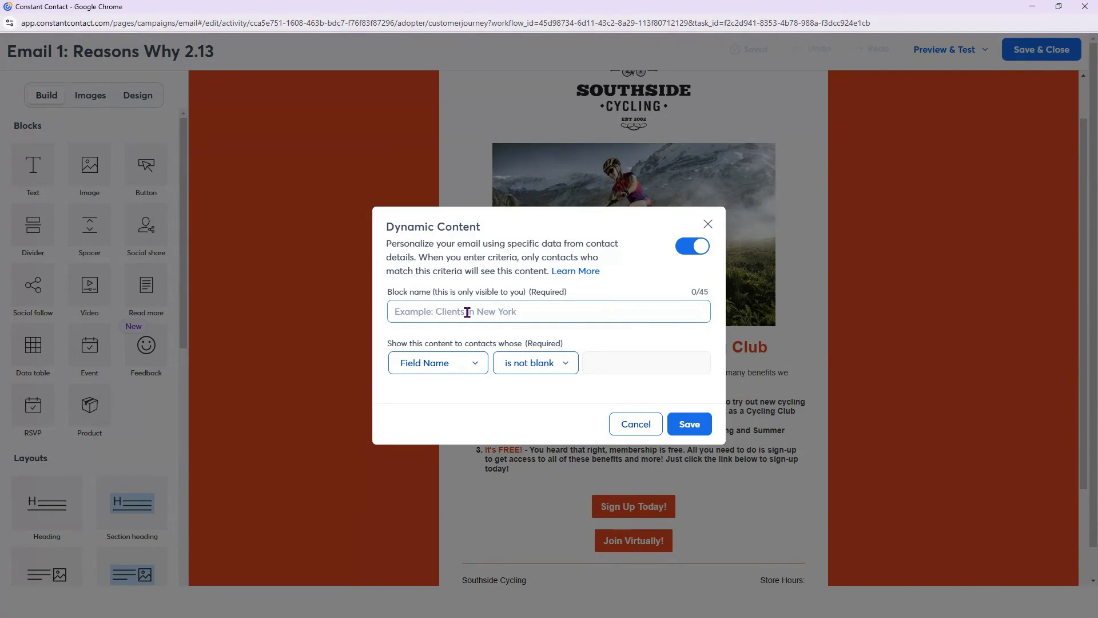
type("Massachusetts")
- Show the Massachusetts block only to contacts whose State is MA and save the dynamic content settings
left_click(473, 377)
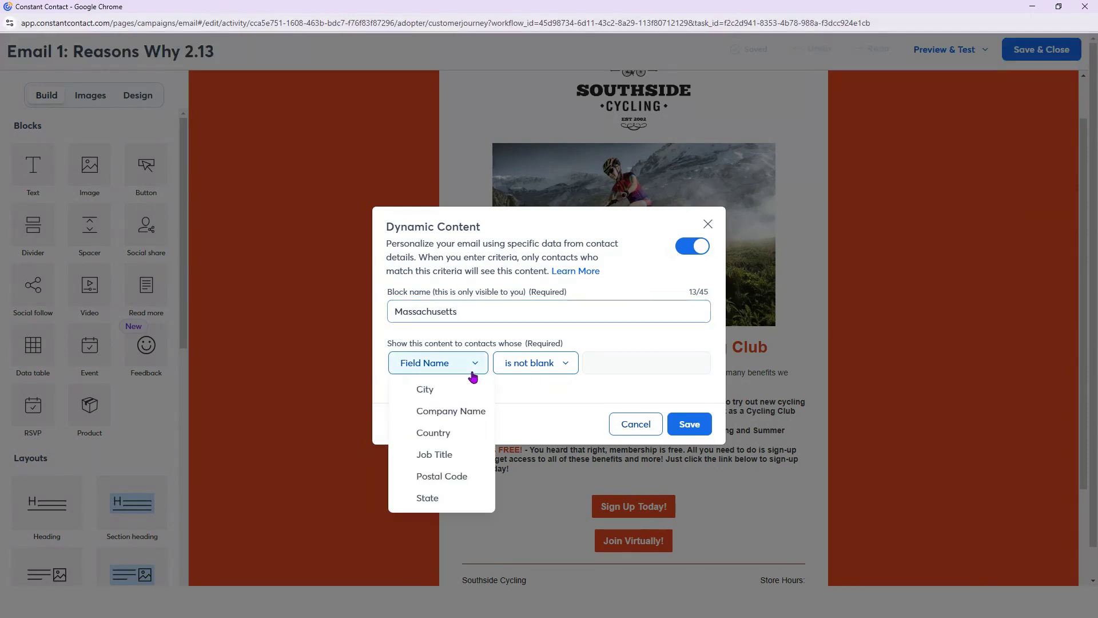
left_click(450, 504)
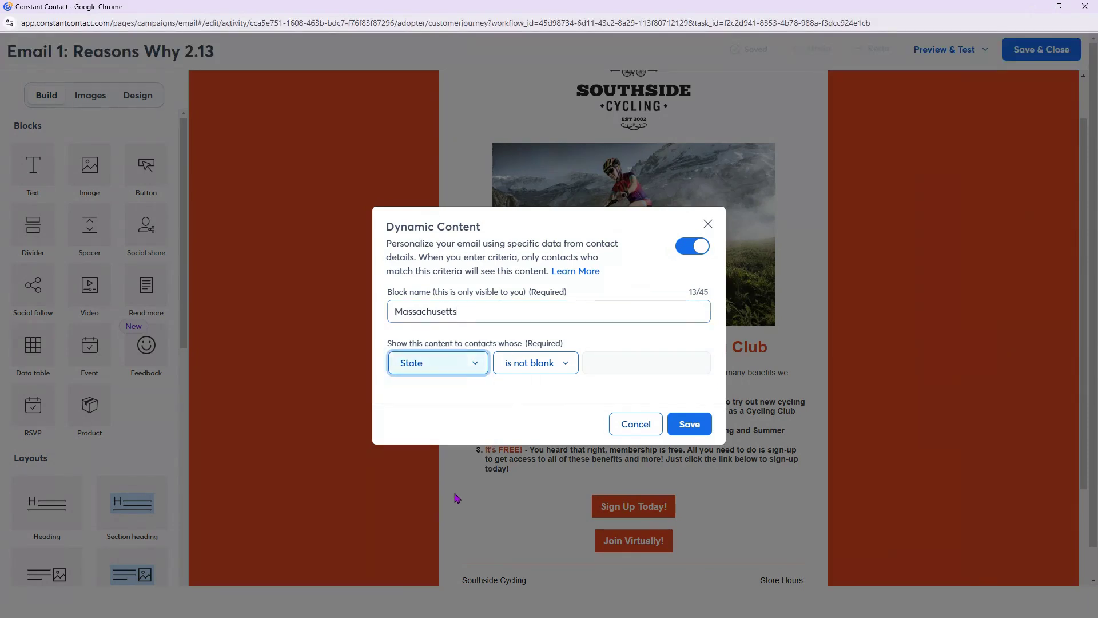
left_click(564, 368)
left_click(559, 392)
left_click(601, 366)
type("MA")
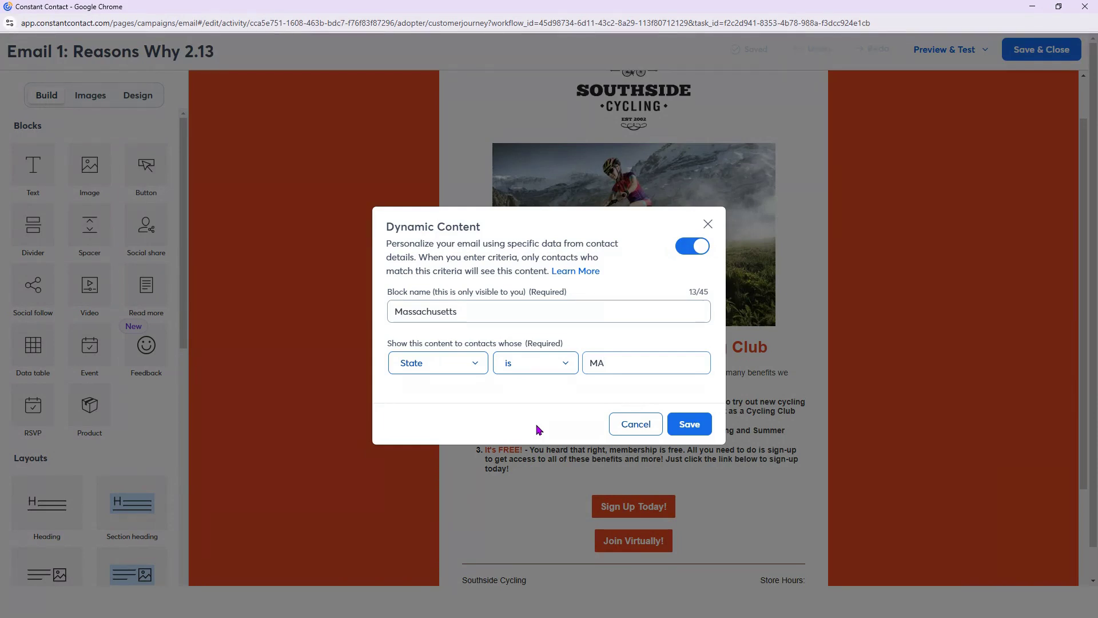
left_click(703, 428)
- Enable dynamic content for the "Join Virtually!" button row and name the block Colorado
scroll(933, 412, "down", 3)
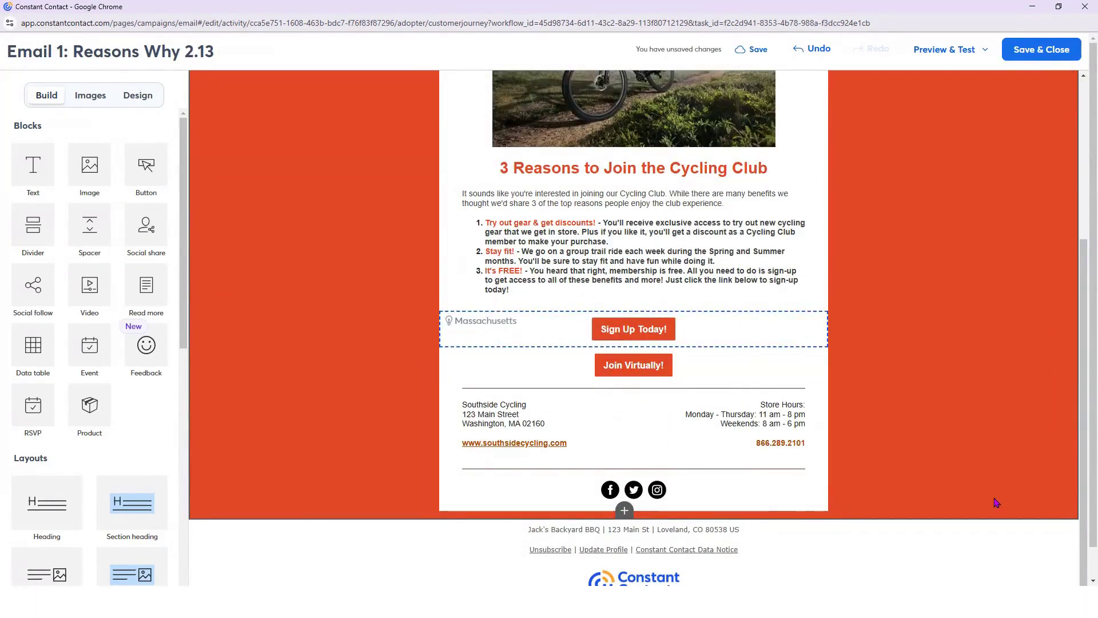
left_click(531, 339)
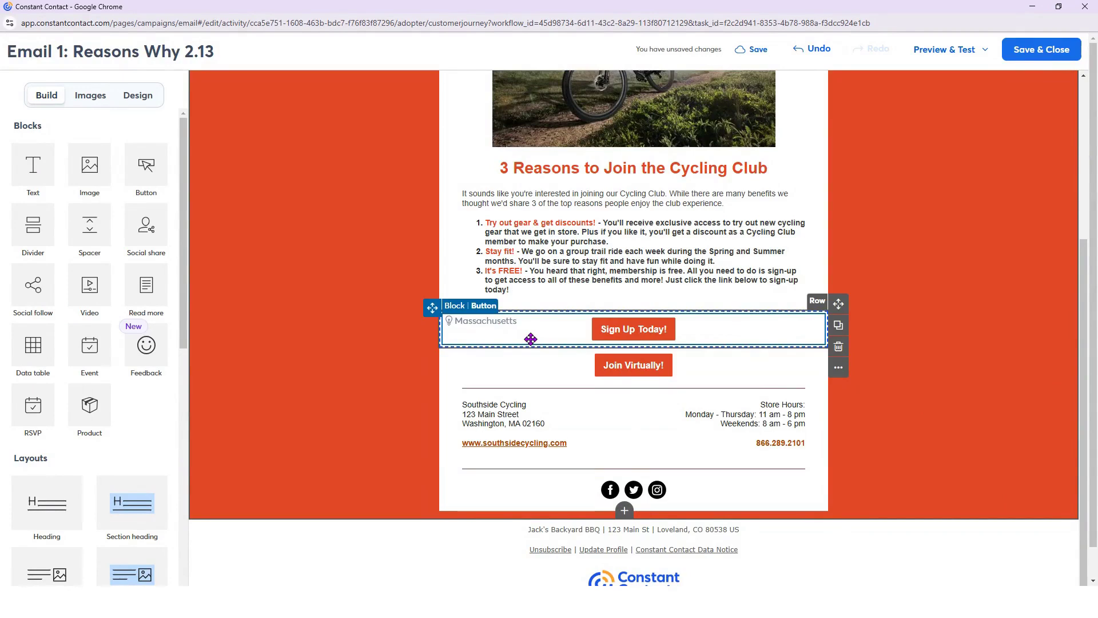
left_click(514, 367)
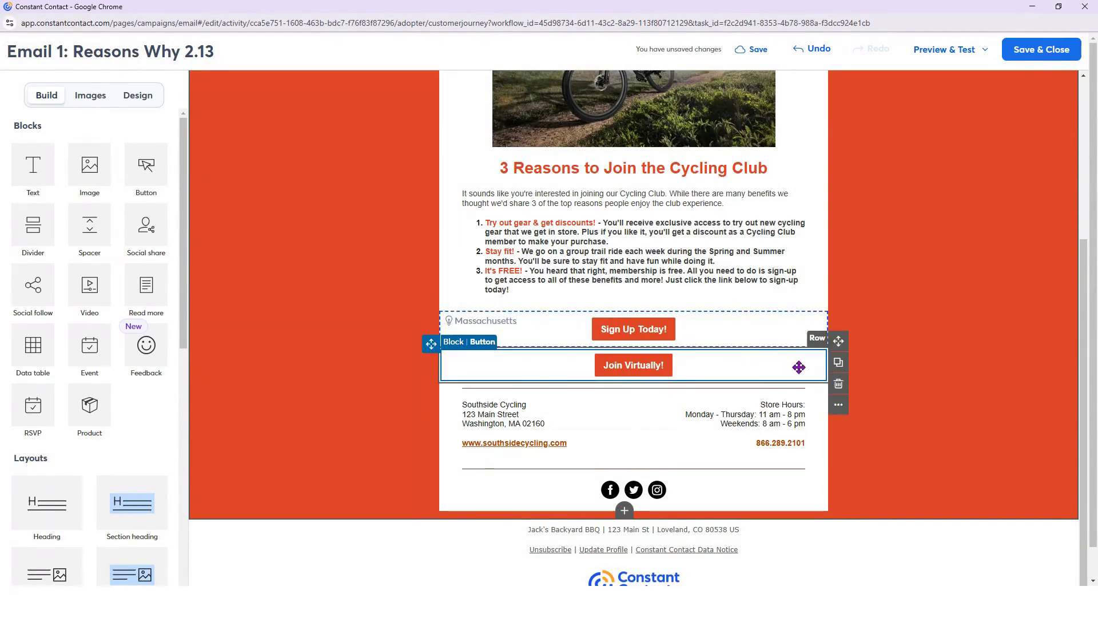
left_click(840, 411)
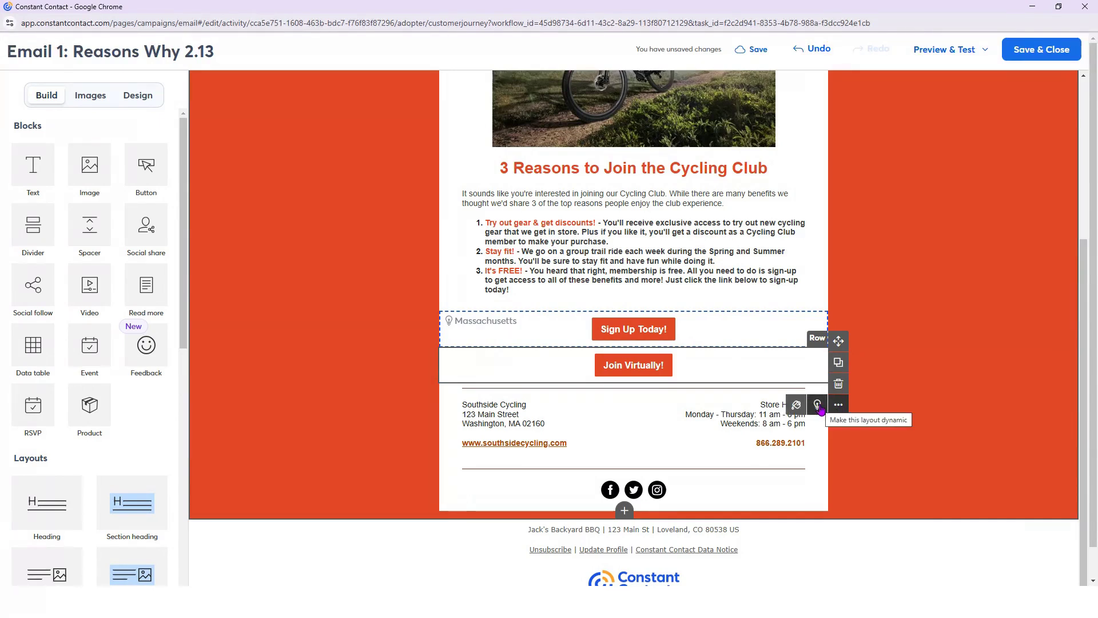
left_click(818, 406)
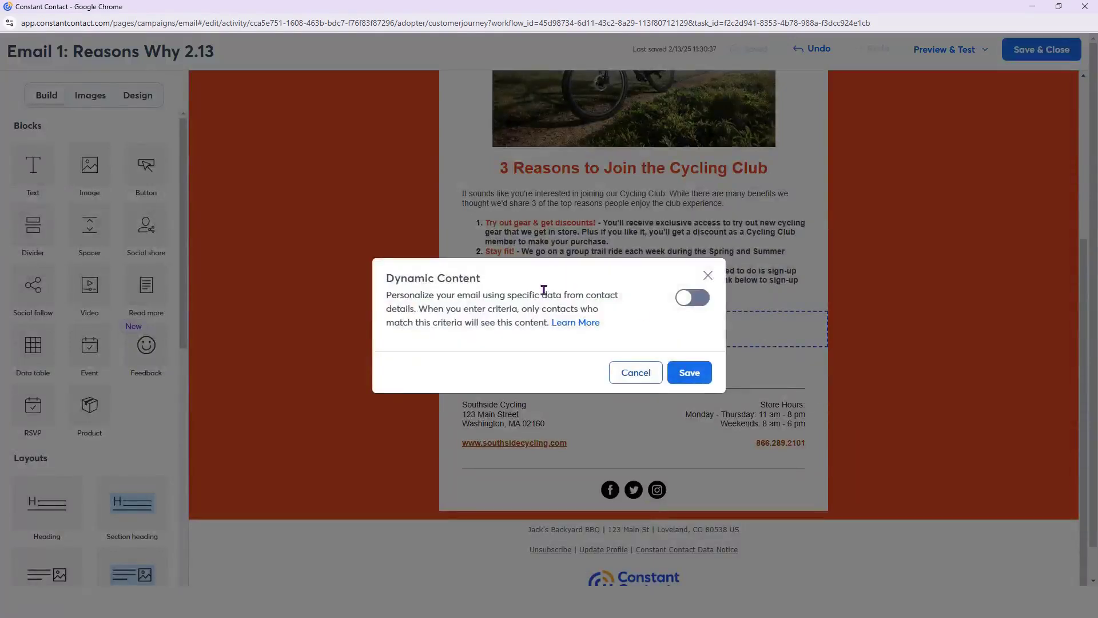
left_click(705, 301)
left_click(468, 312)
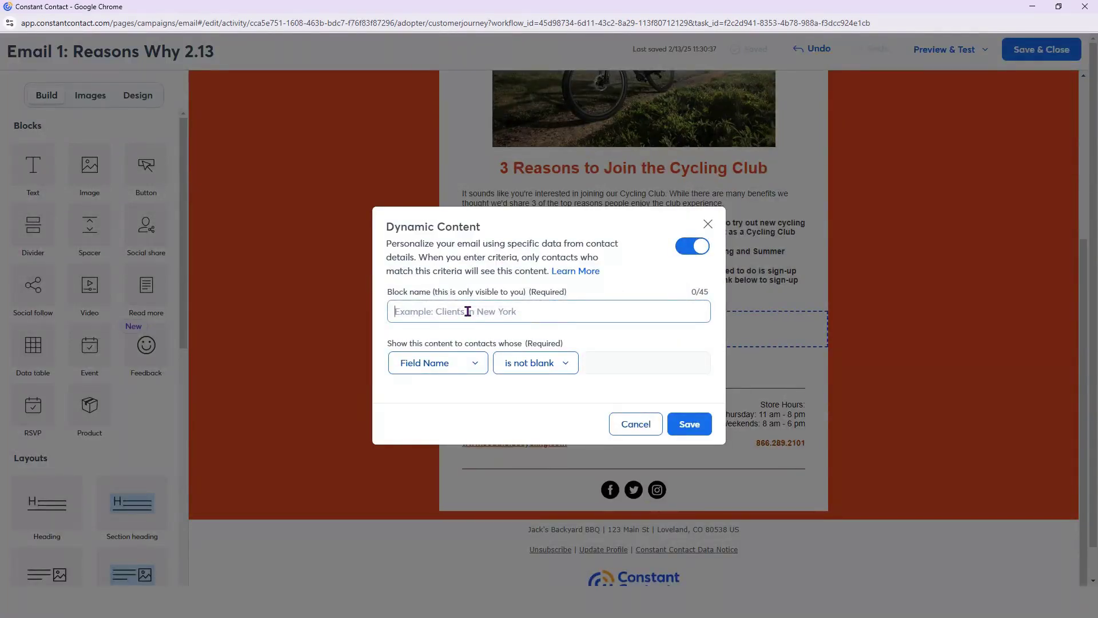
type("Colorado")
- Show the Colorado block only to contacts whose State is CO and save the dynamic content settings
left_click(457, 364)
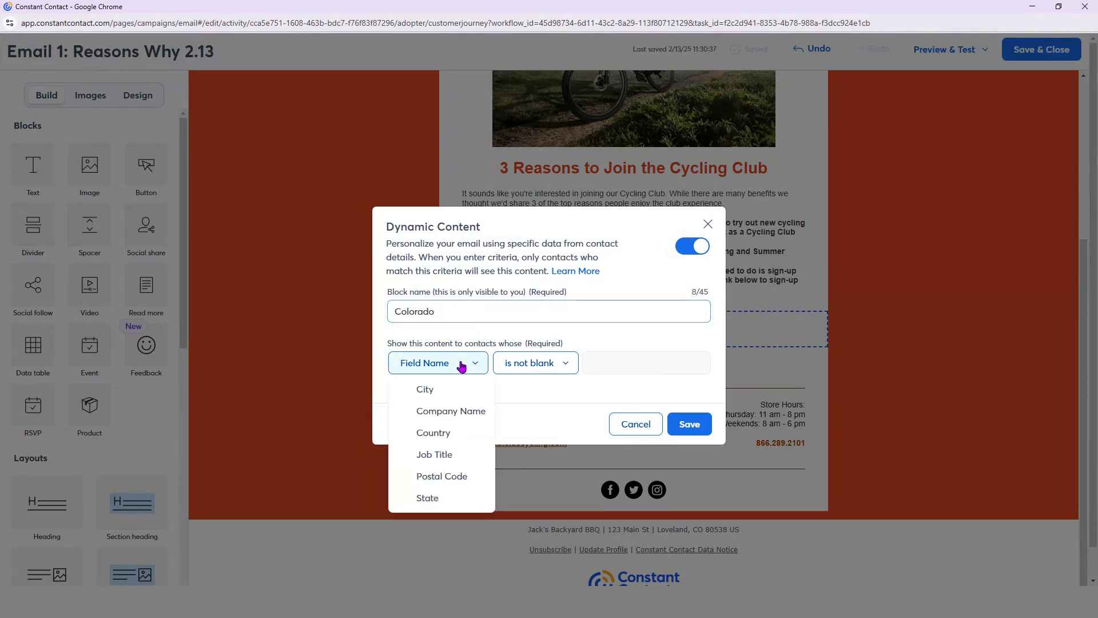
left_click(471, 499)
left_click(564, 363)
left_click(504, 389)
left_click(611, 369)
type("CO")
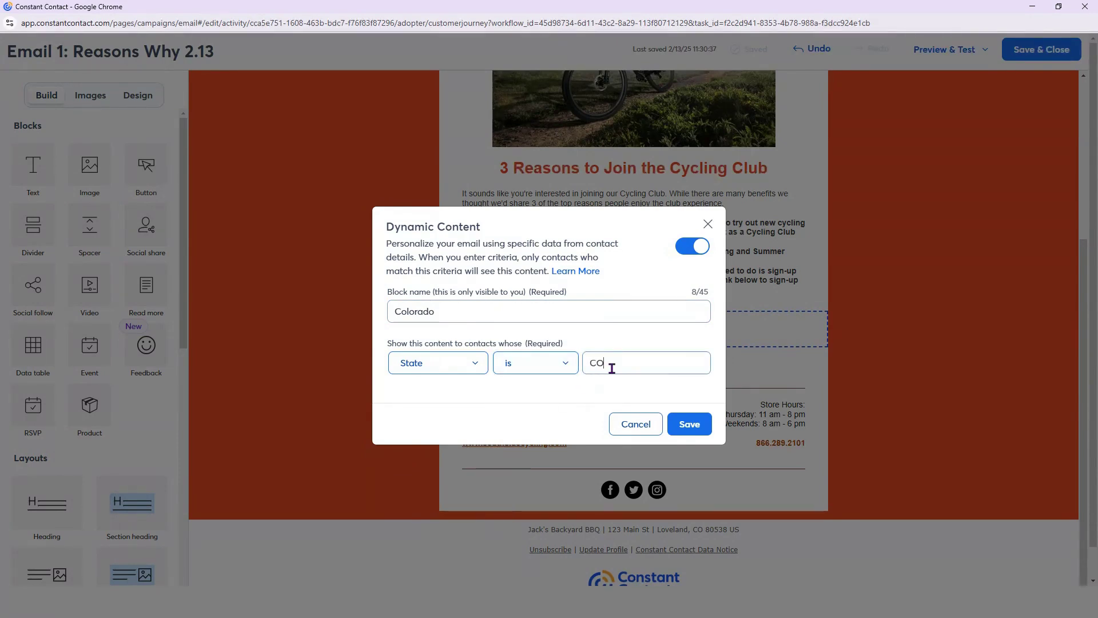
left_click(690, 432)
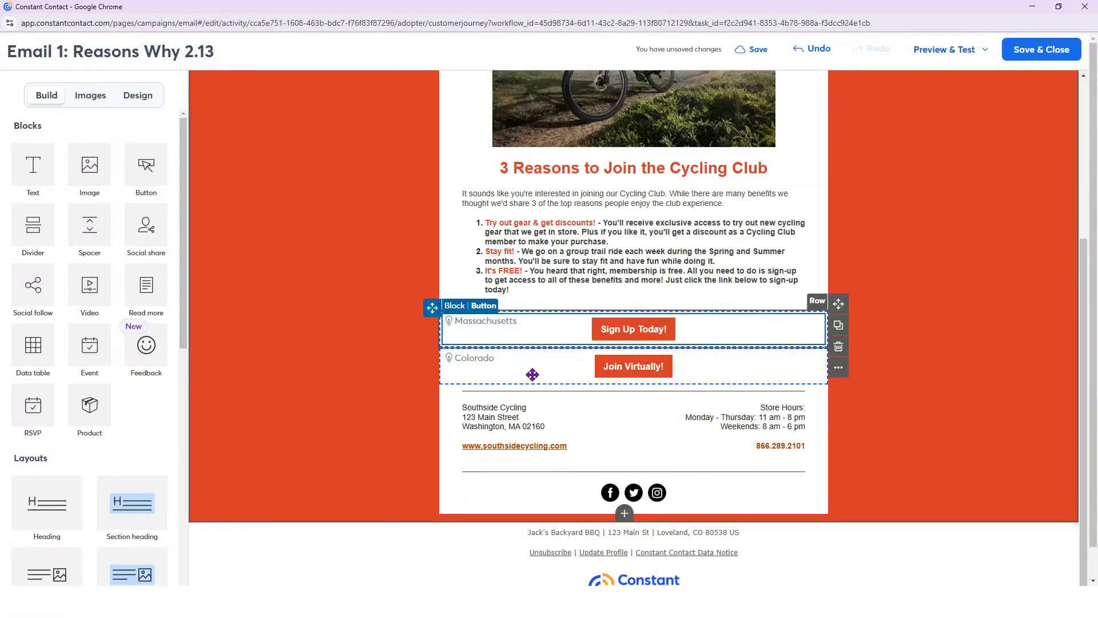
- Review the email from its header down, then save and close it to return to the automation path
scroll(1016, 488, "up", 1)
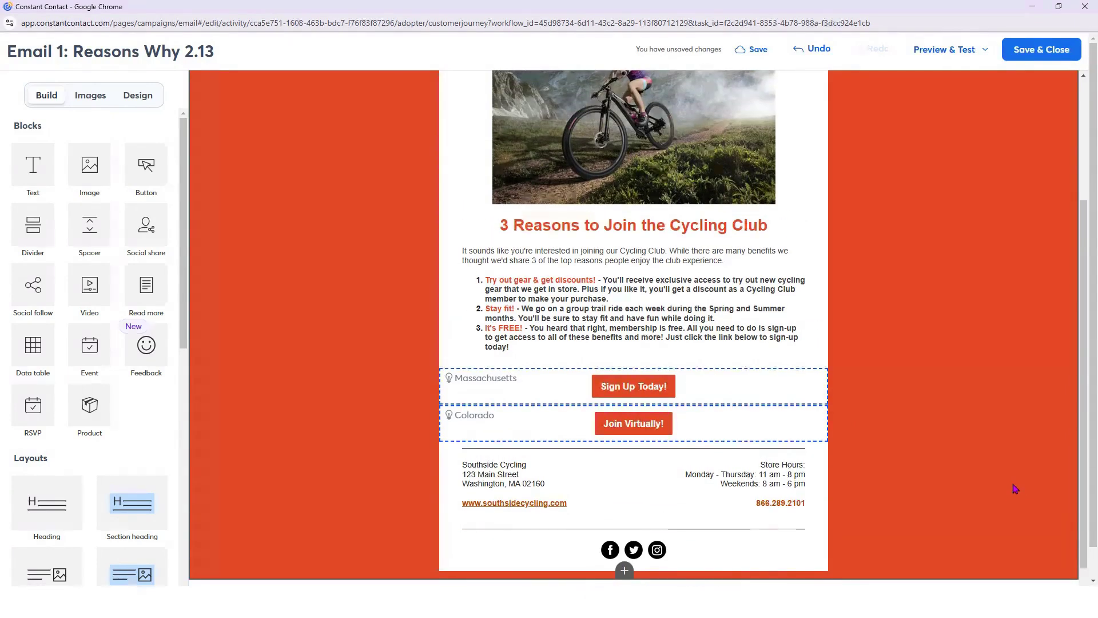
scroll(887, 266, "up", 3)
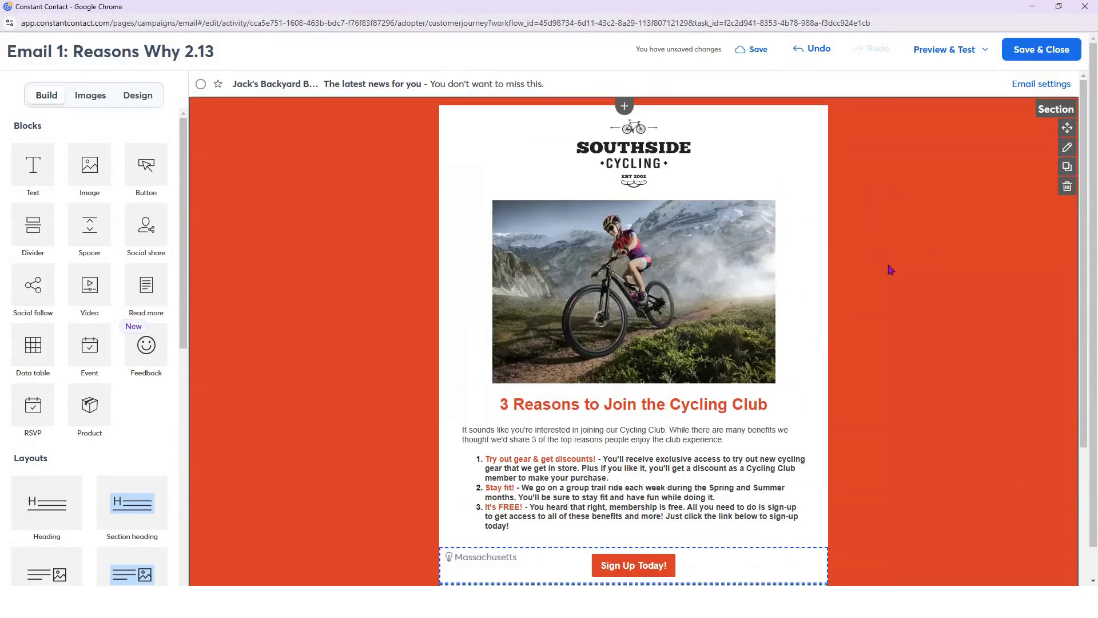
left_click(1033, 57)
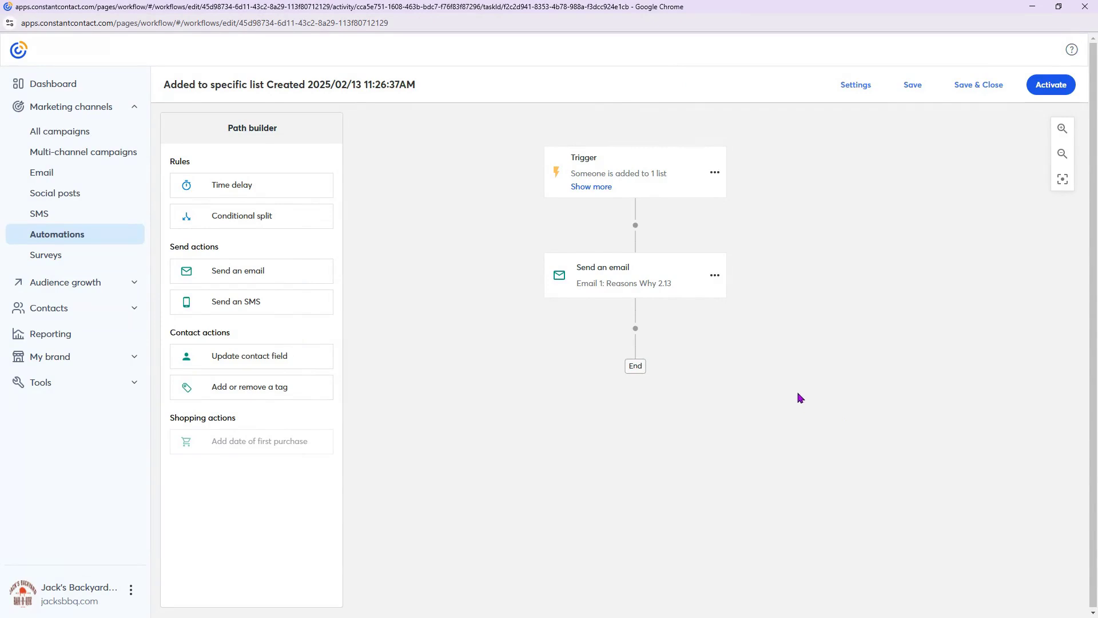
- Add a second "Send an email" action after Email 1 and open it for editing
left_click_drag(281, 277, 669, 333)
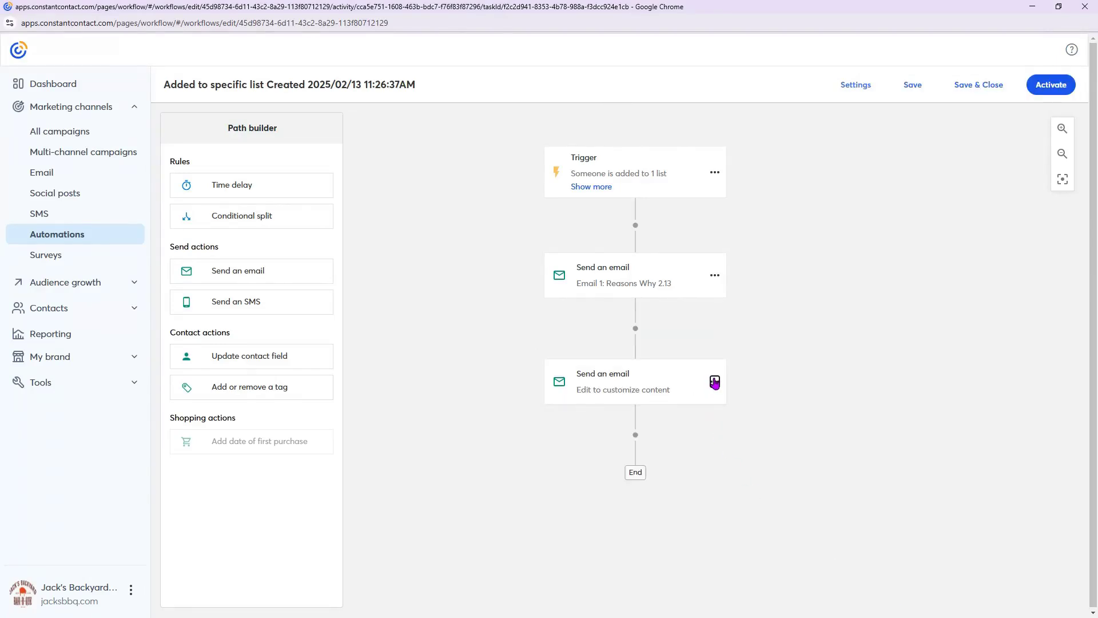
left_click(715, 384)
left_click(738, 400)
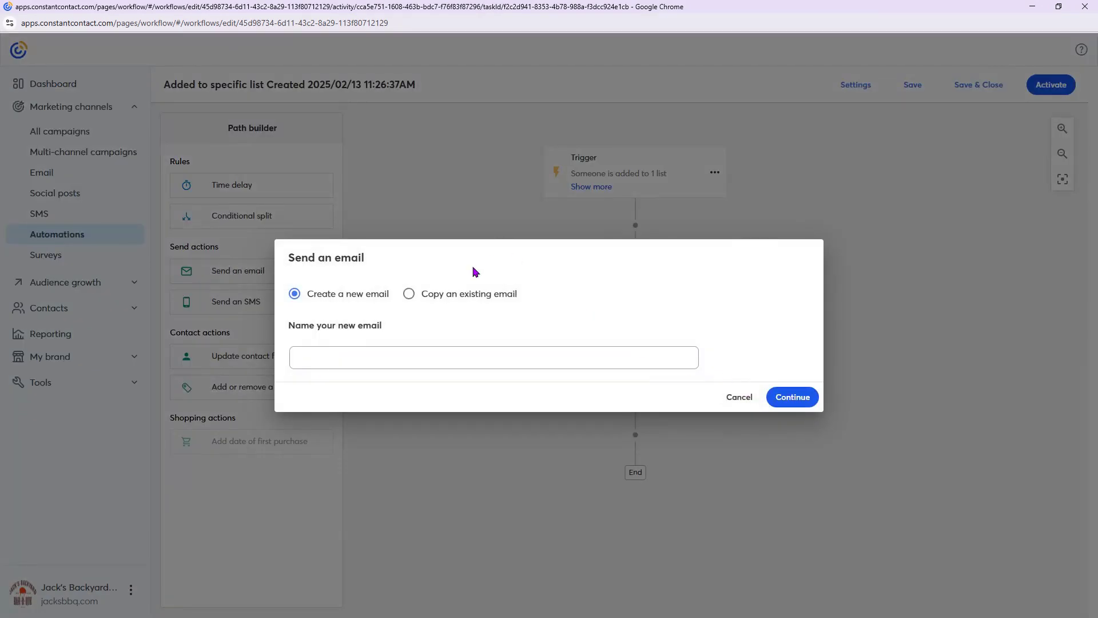
- Copy the existing Automated Email #2 into the second email action and name it "Email 2: Highlighting Unique Aspect 2.13"
left_click(410, 294)
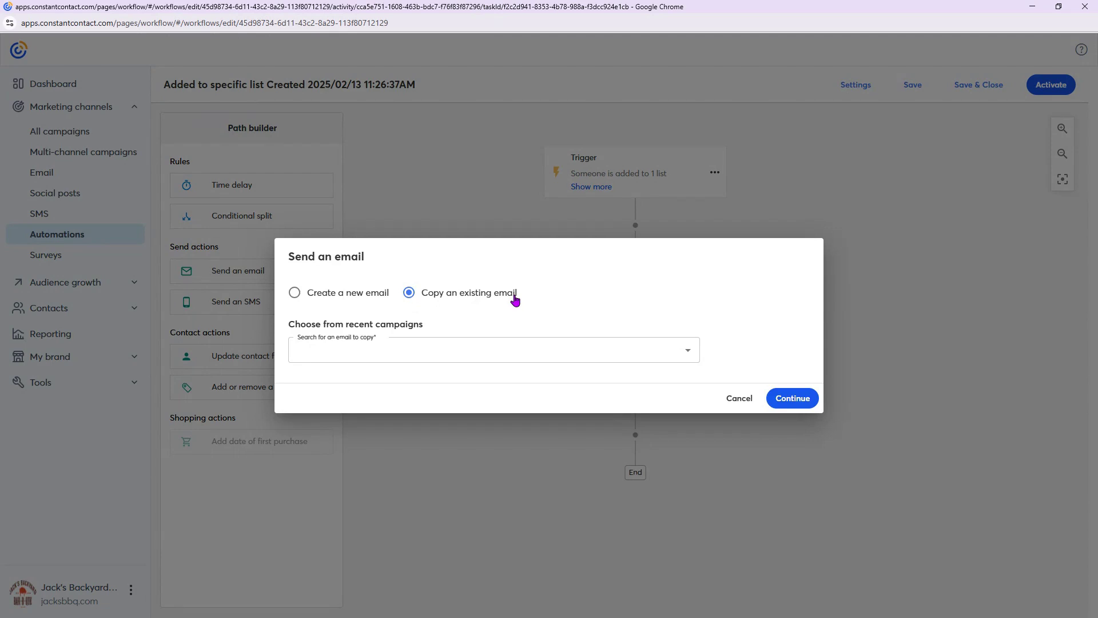
left_click(527, 350)
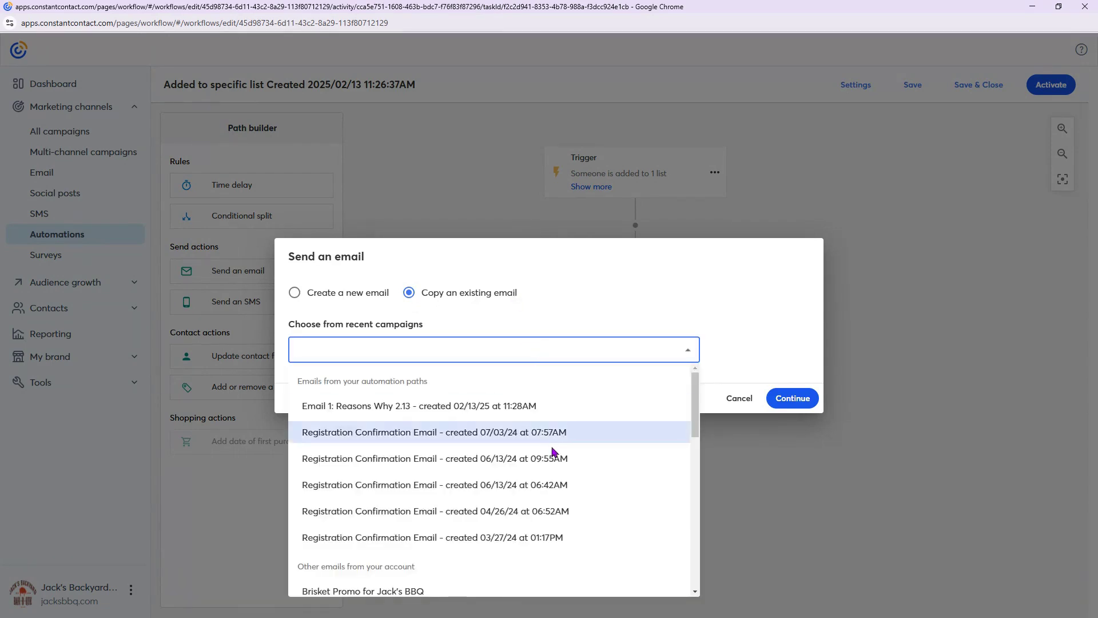
scroll(549, 452, "down", 3)
scroll(552, 456, "down", 5)
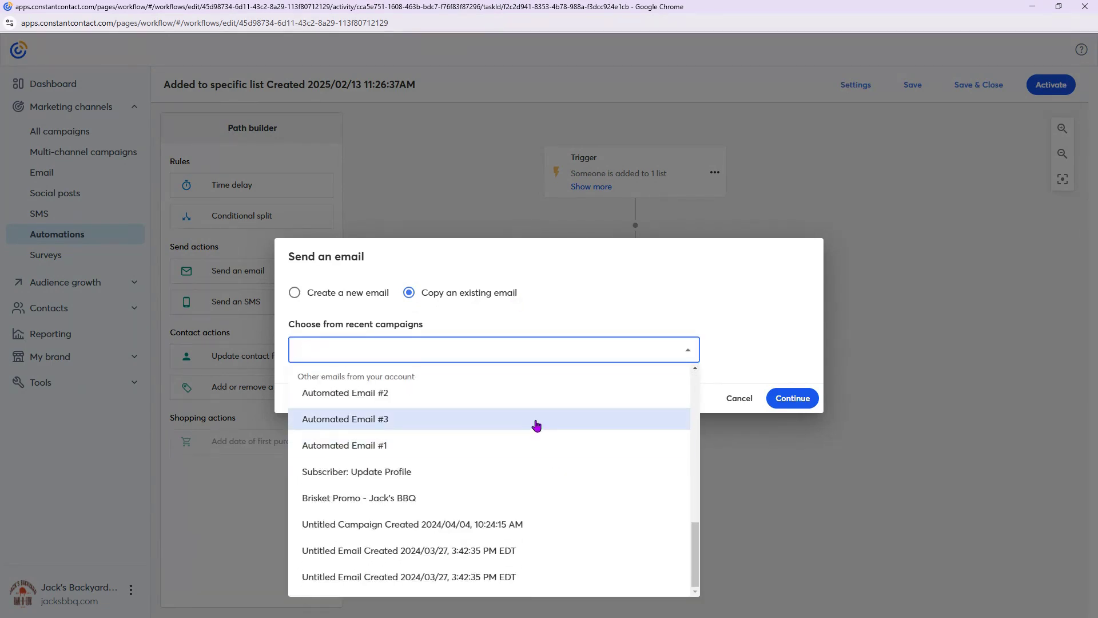
left_click(530, 397)
triple_click(520, 397)
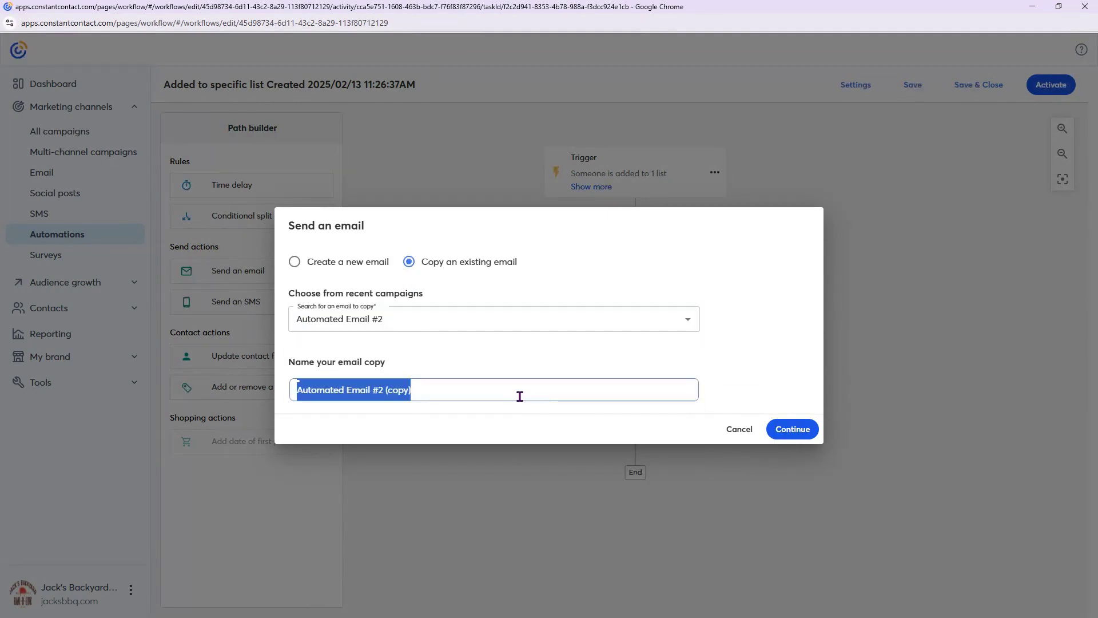
type("Email 2: Highlighting Unique Aspect 2.13")
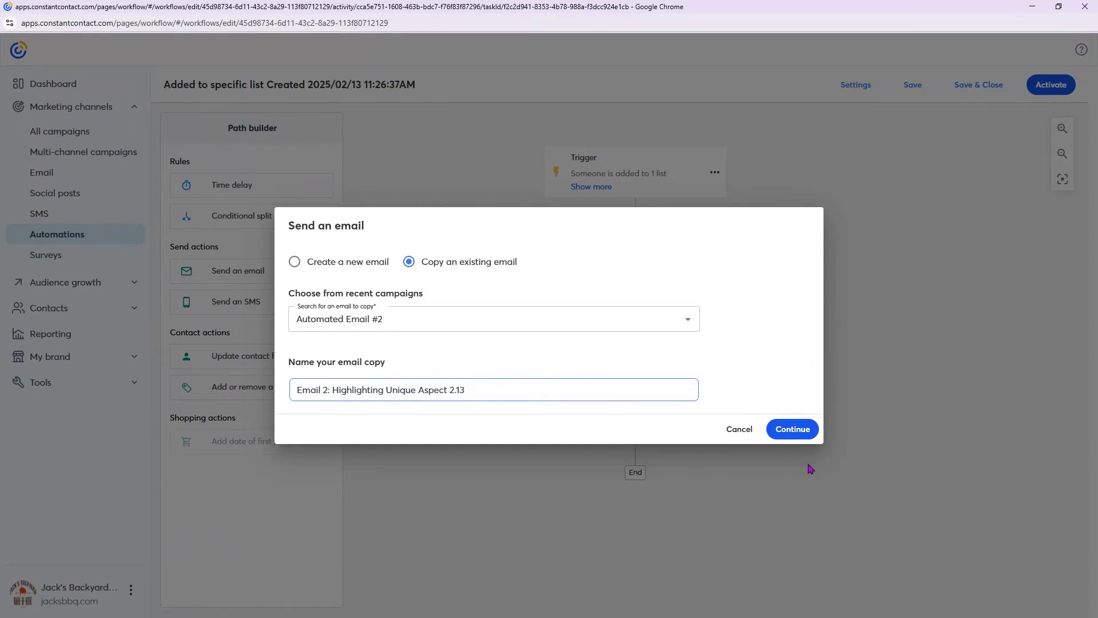
left_click(800, 430)
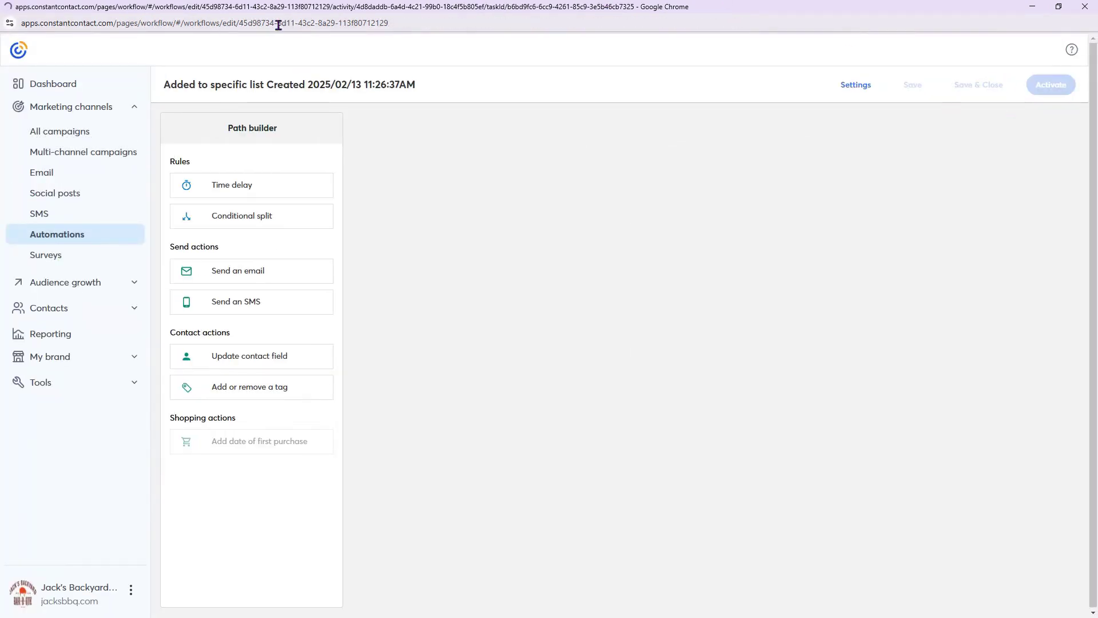
- Add a third "Send an email" action after Email 2 and open it for editing
left_click_drag(270, 272, 652, 448)
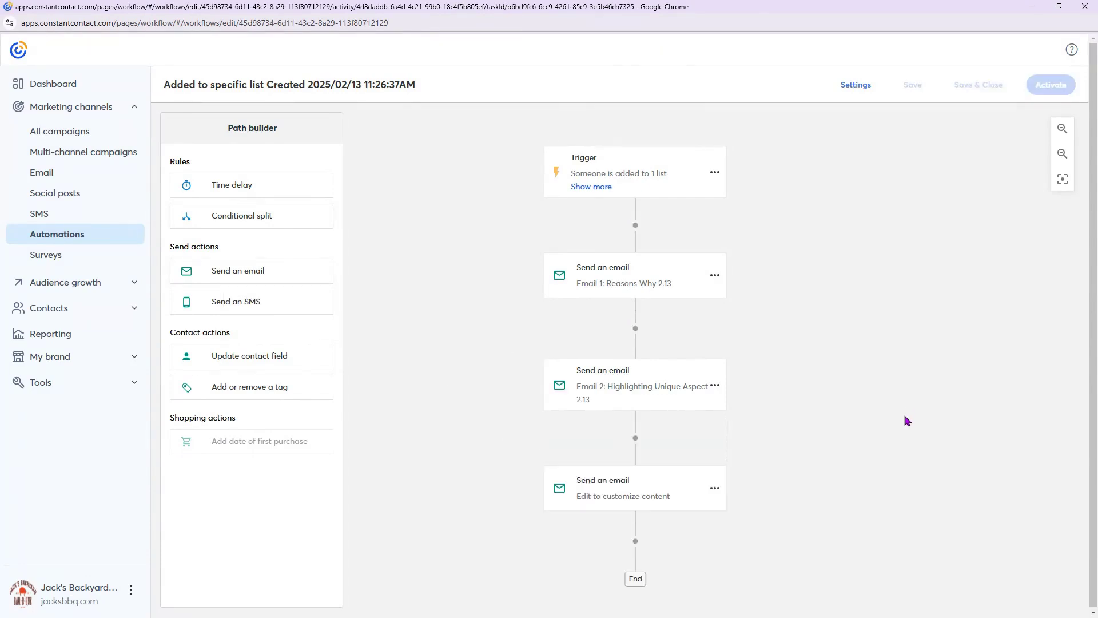
scroll(847, 401, "down", 2)
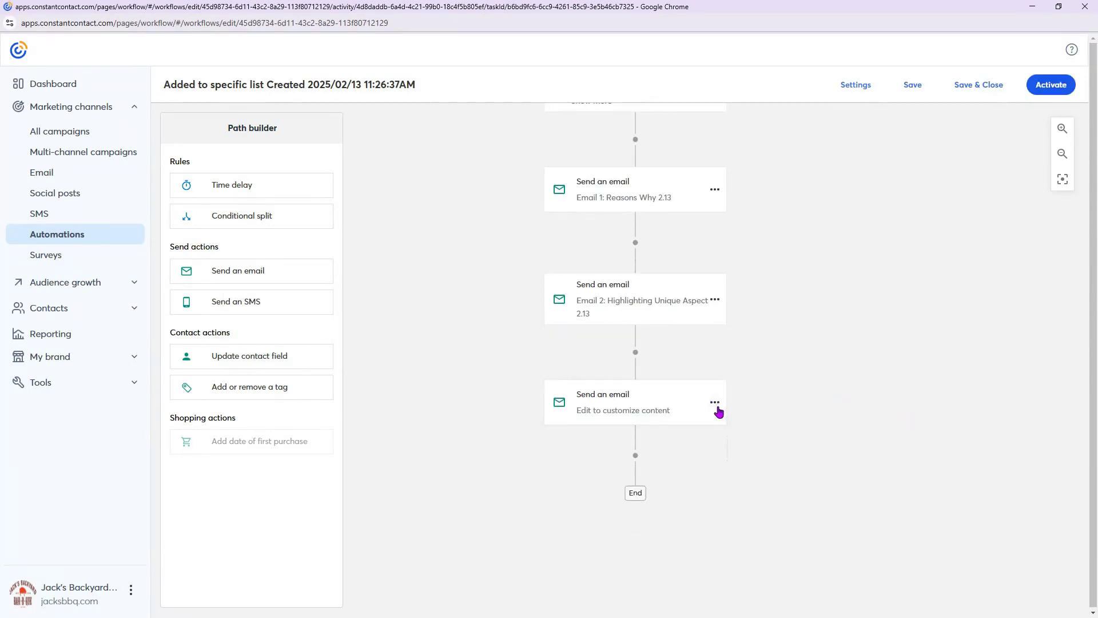
left_click(716, 404)
left_click(757, 424)
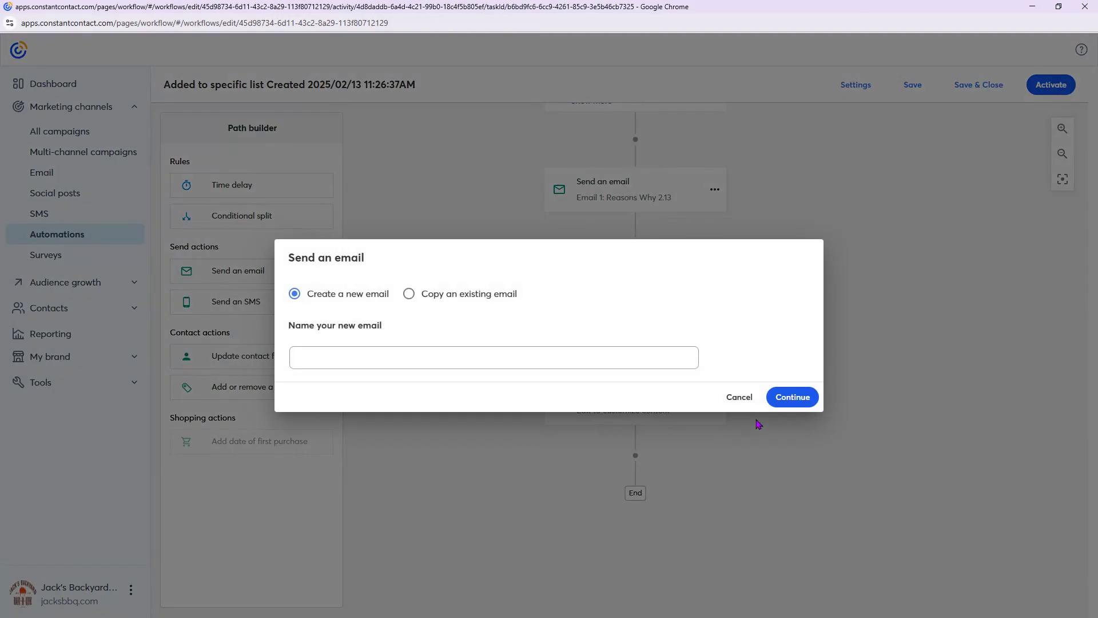
- Copy the existing Automated Email #3 as "Email 3: FOMO 2.13", then save and close the email to return to the path
left_click(501, 298)
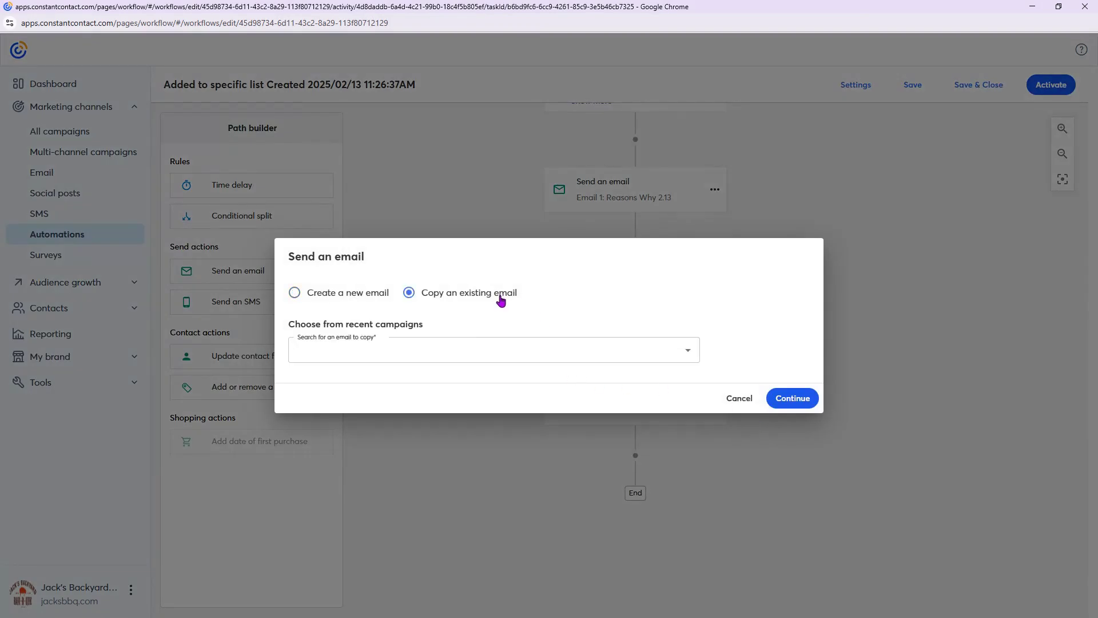
left_click(492, 350)
scroll(498, 435, "down", 5)
scroll(502, 438, "down", 5)
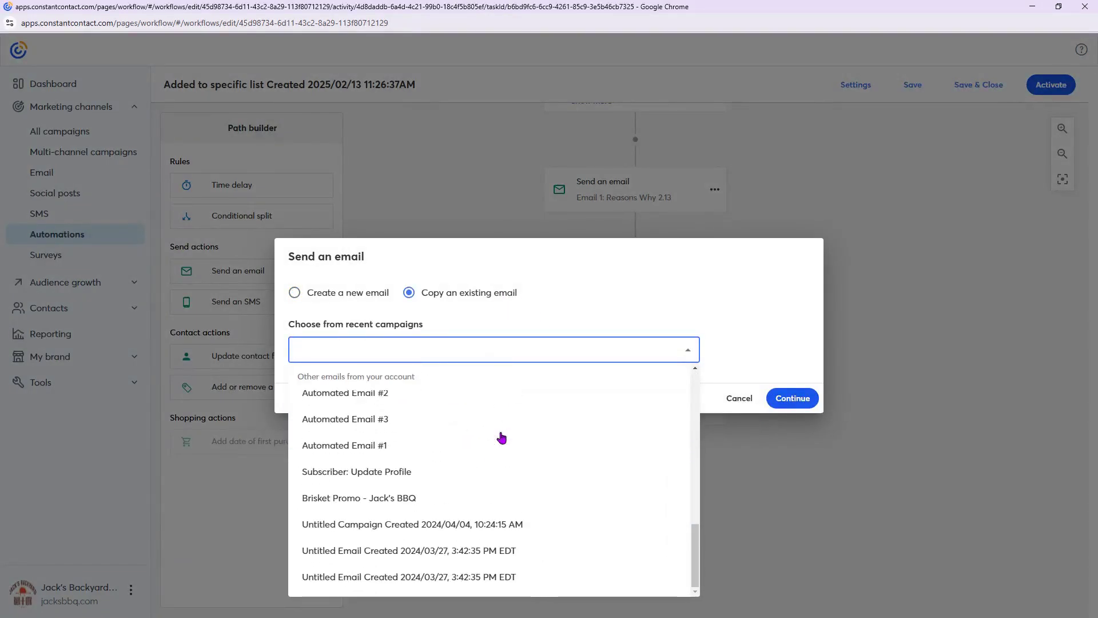
left_click(502, 415)
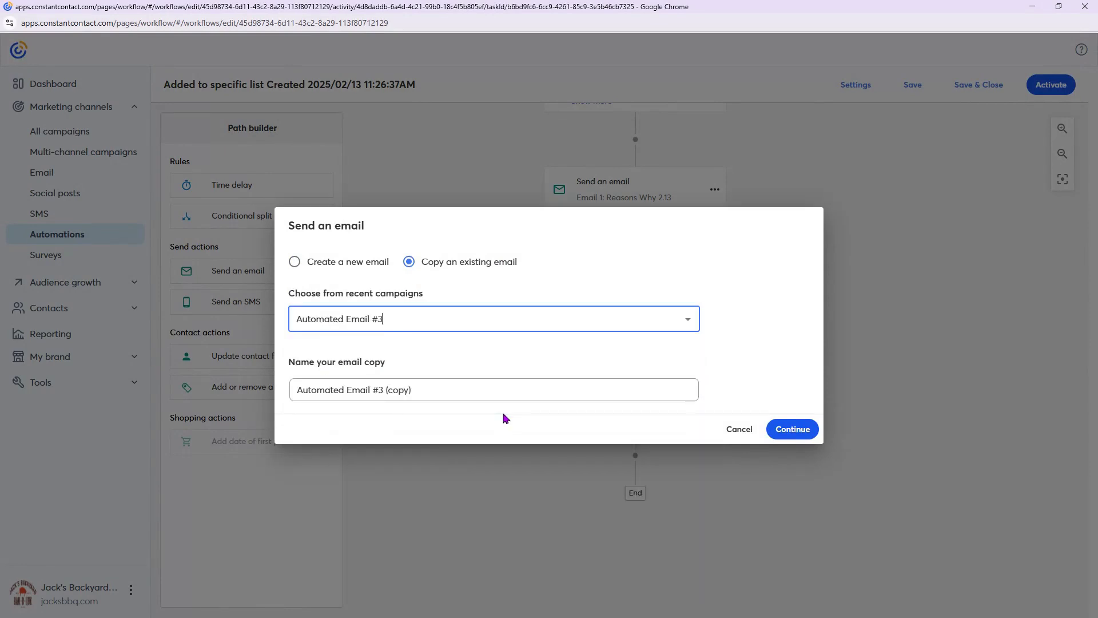
triple_click(498, 393)
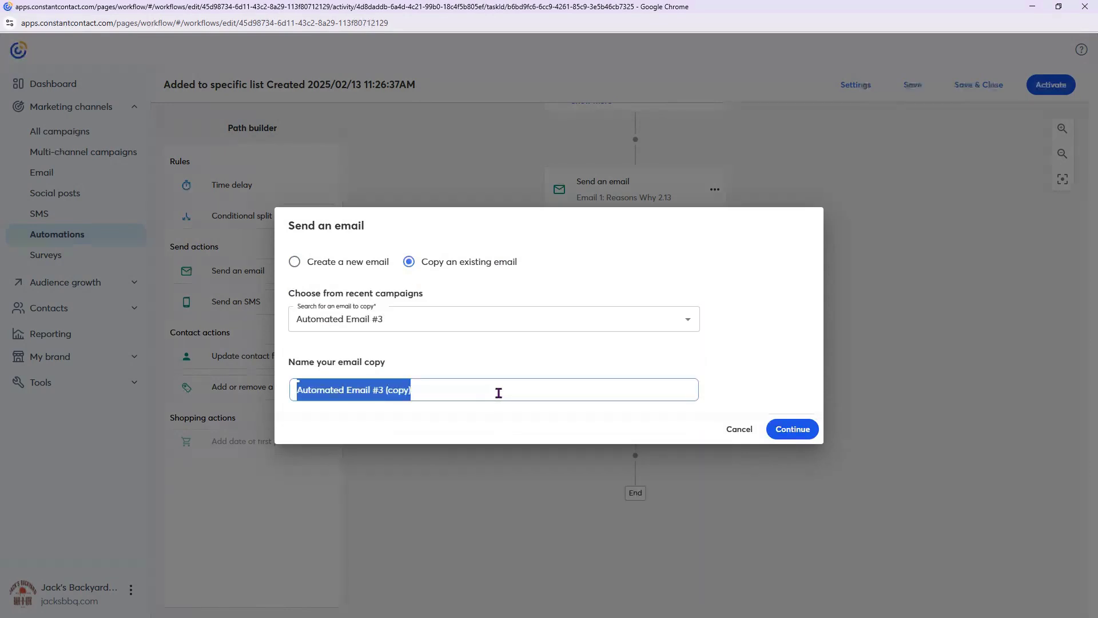
type("Email 3:")
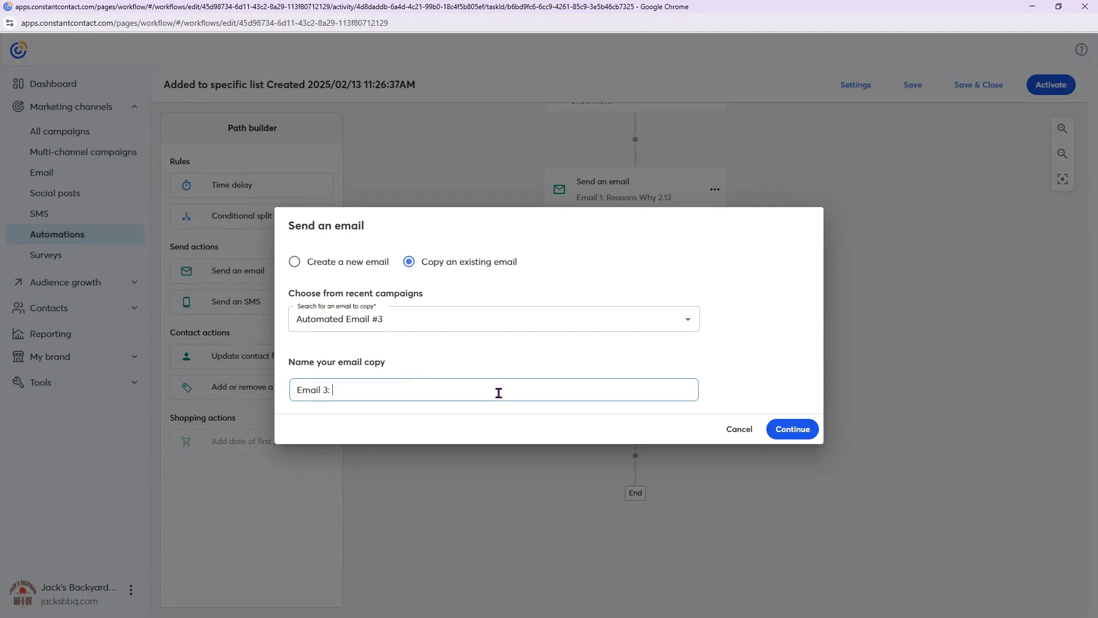
type(" FOMO 2.13")
left_click(785, 430)
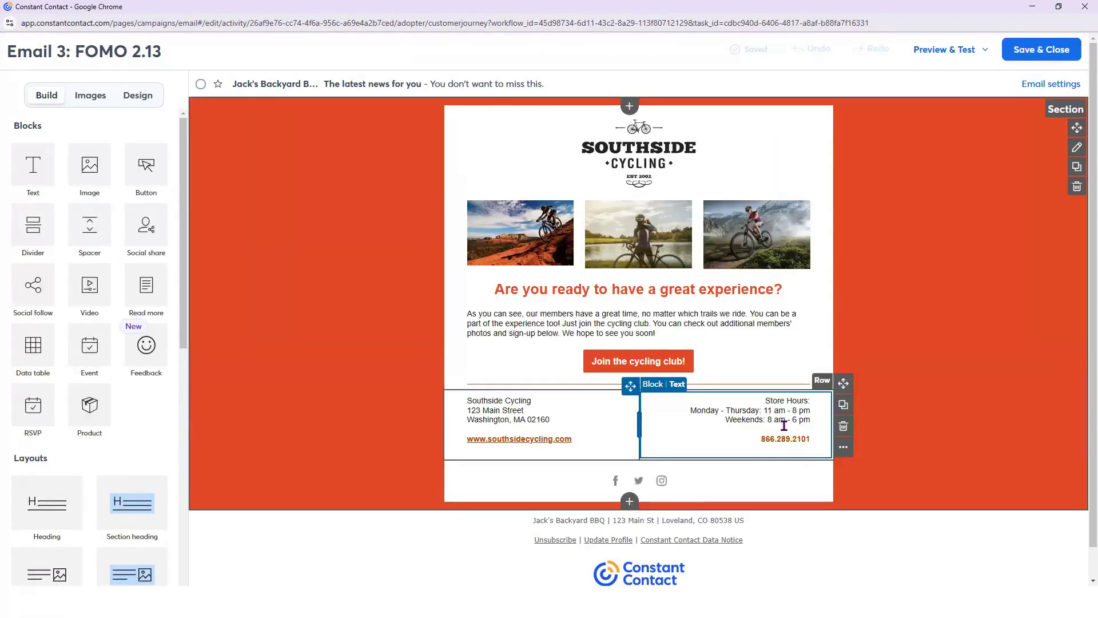
left_click(1037, 53)
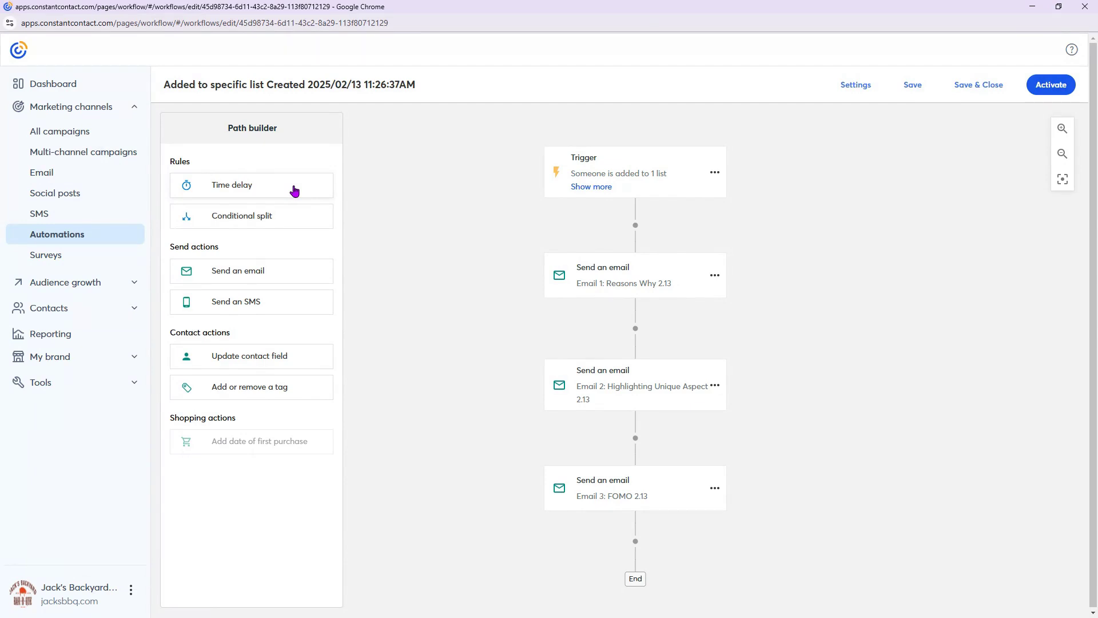
- Insert a time delay between the trigger and Email 1 and set it to 1 day
left_click_drag(289, 186, 679, 234)
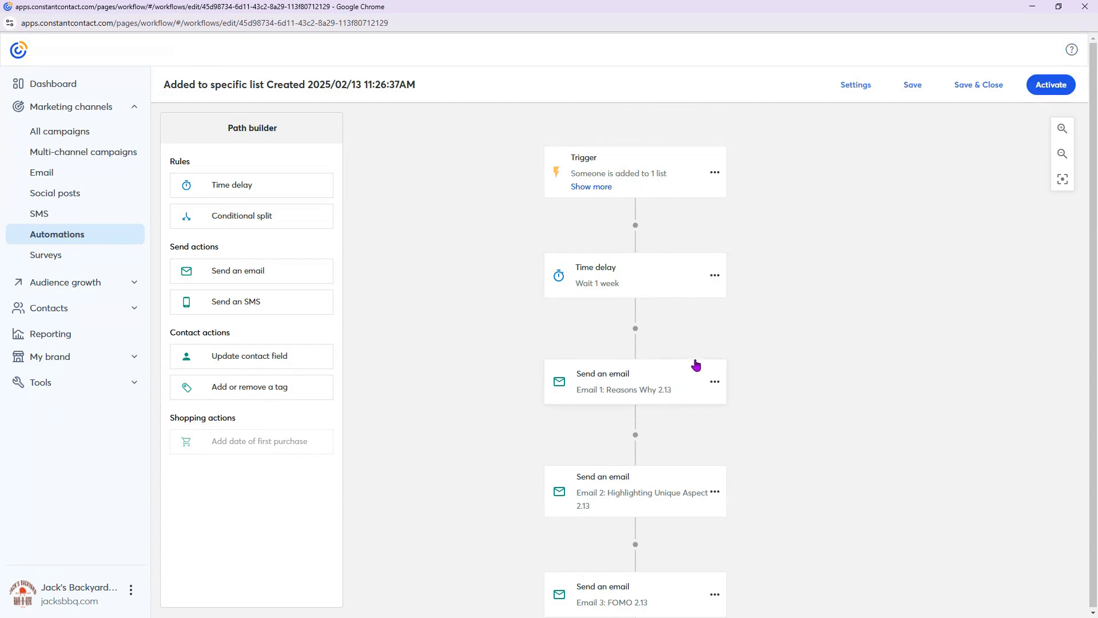
left_click(715, 276)
left_click(743, 293)
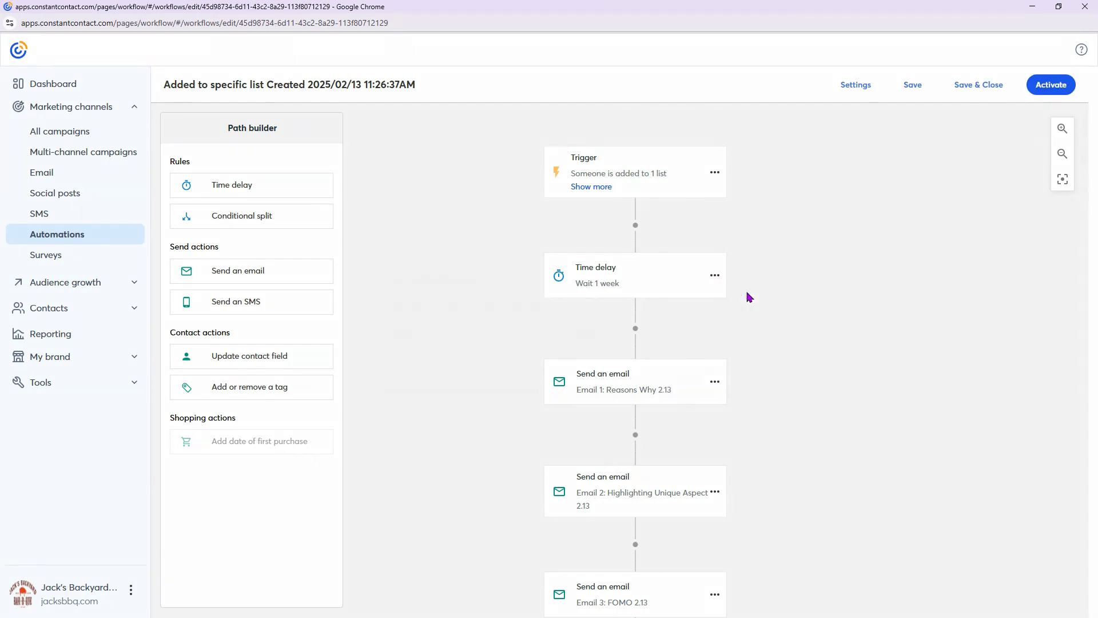
left_click(625, 333)
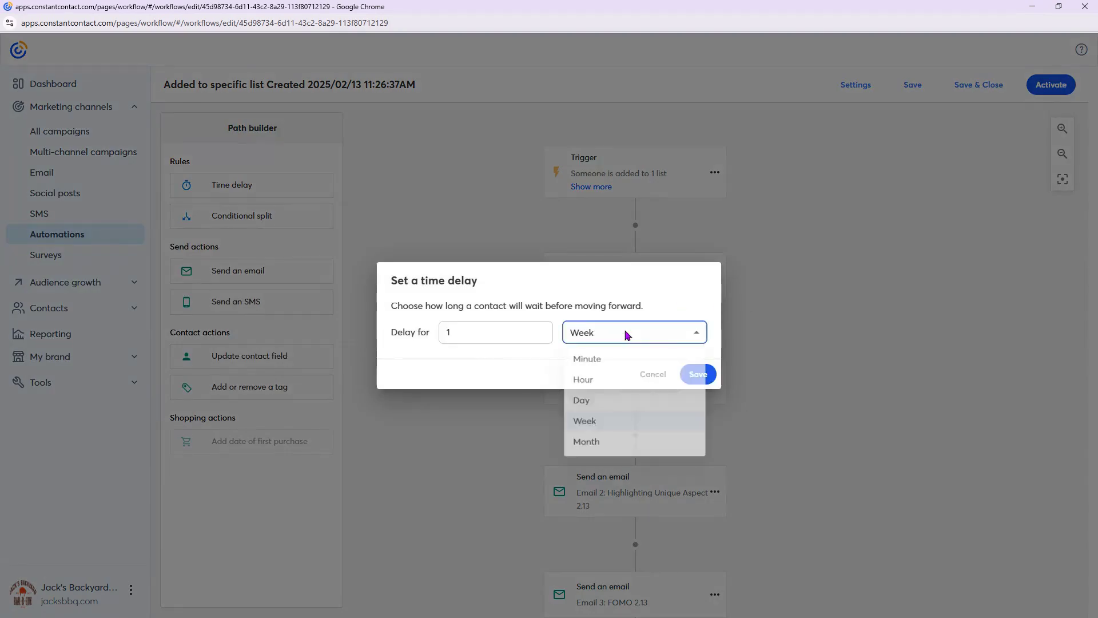
left_click(624, 404)
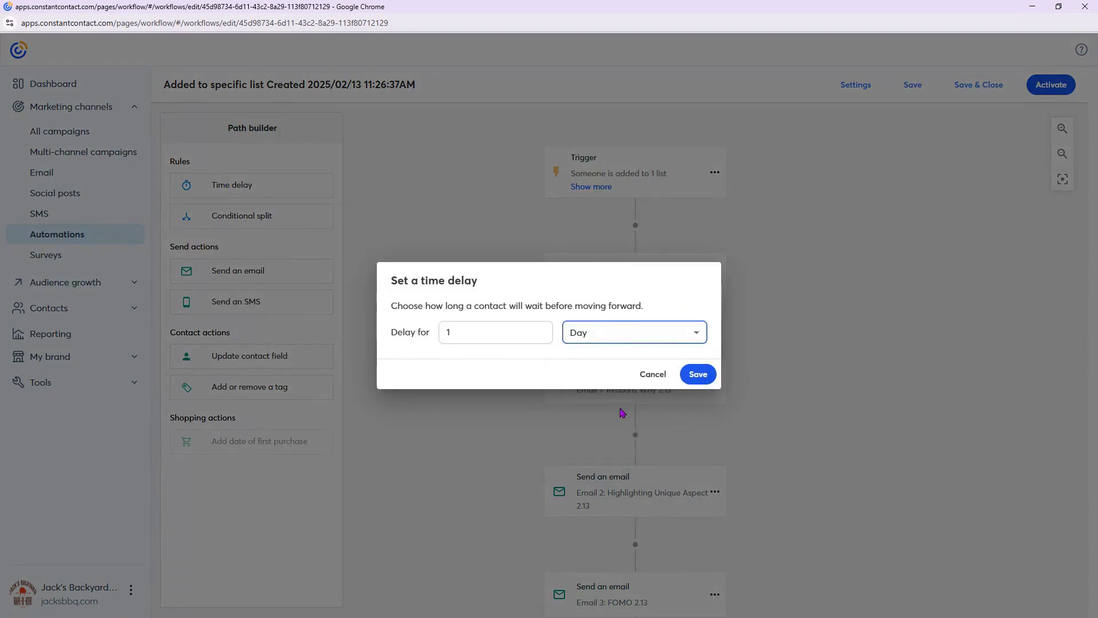
left_click(704, 383)
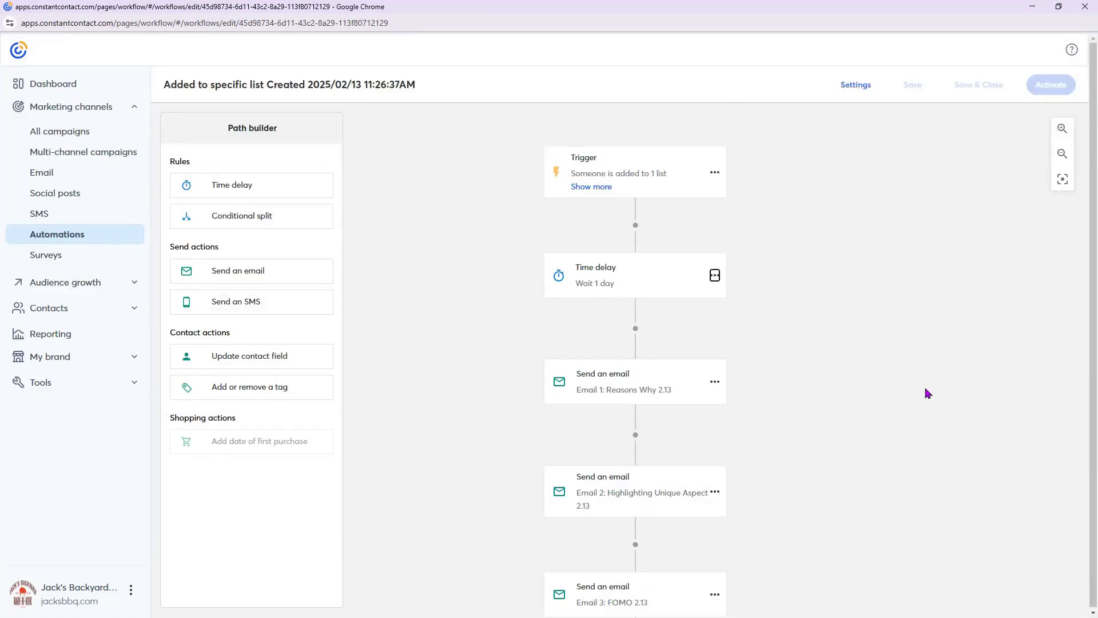
- Insert a time delay between Email 1 and Email 2 and set it to 3 days
scroll(856, 393, "down", 3)
scroll(774, 256, "up", 2)
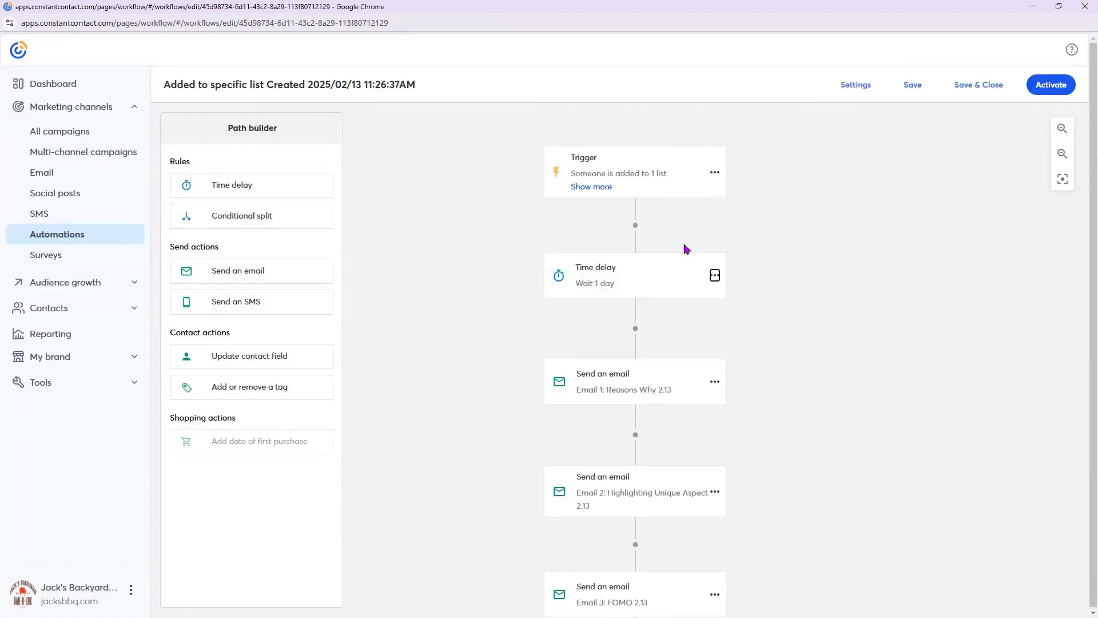
scroll(797, 380, "down", 3)
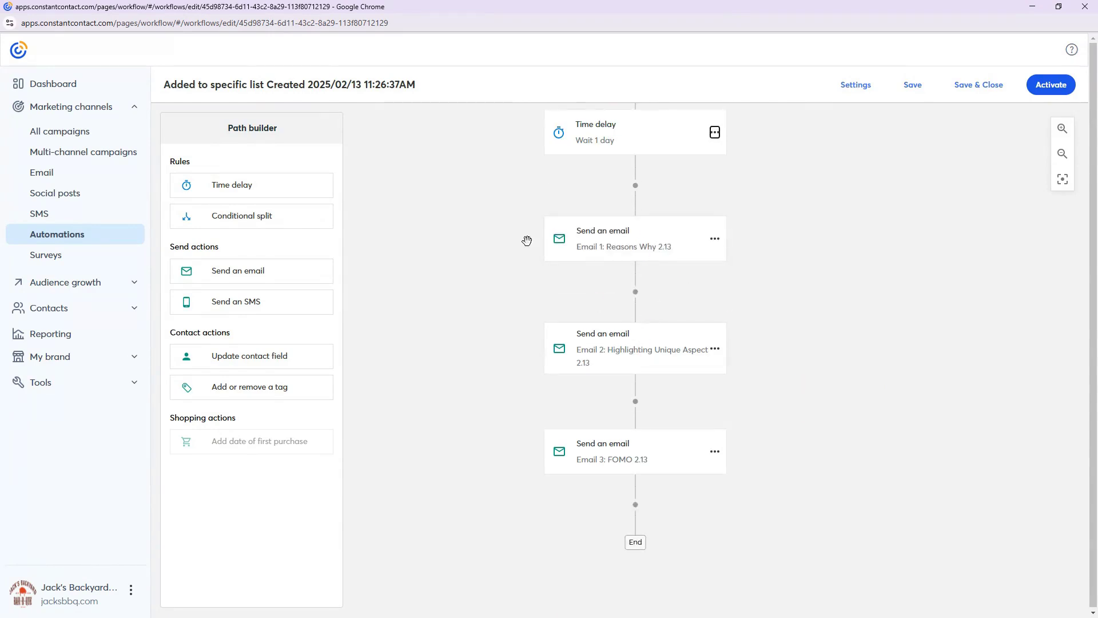
left_click_drag(269, 187, 638, 307)
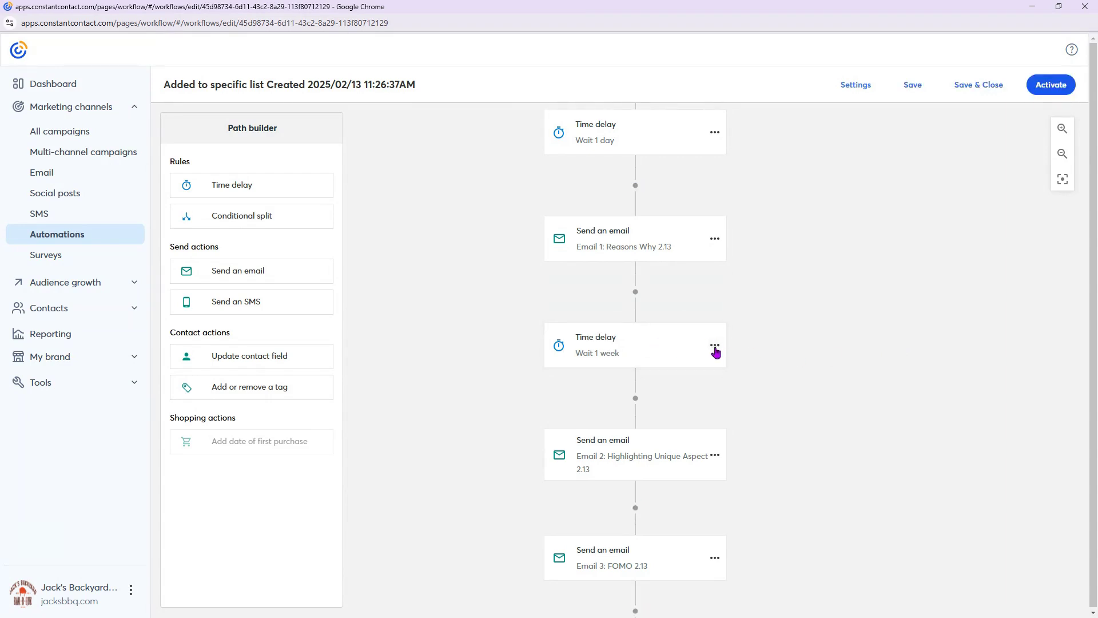
left_click(716, 345)
left_click(736, 363)
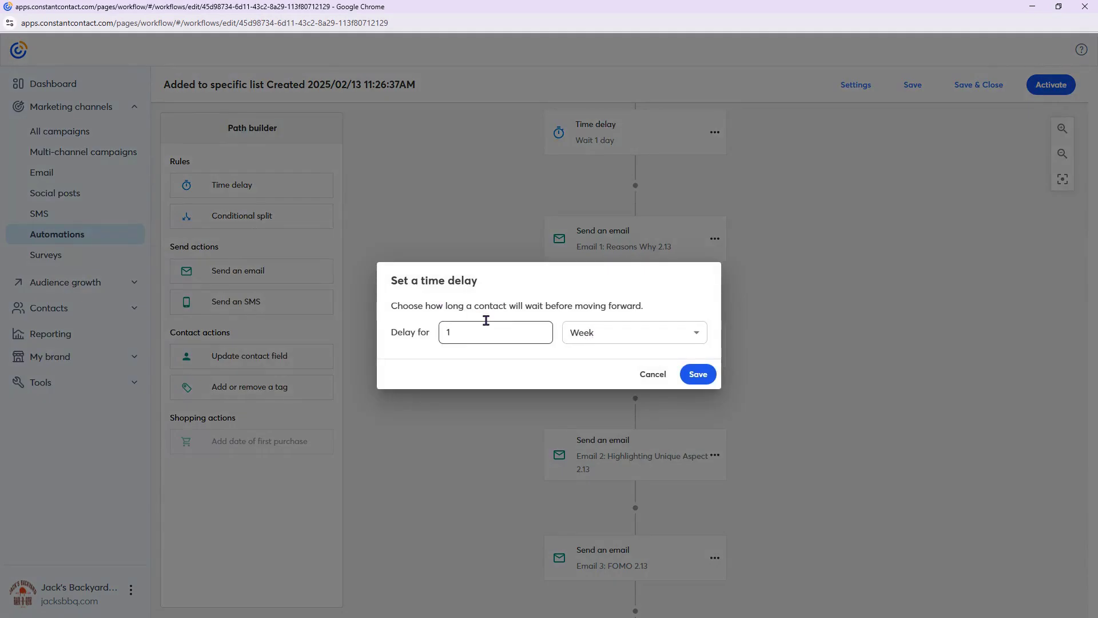
type("3")
left_click(666, 334)
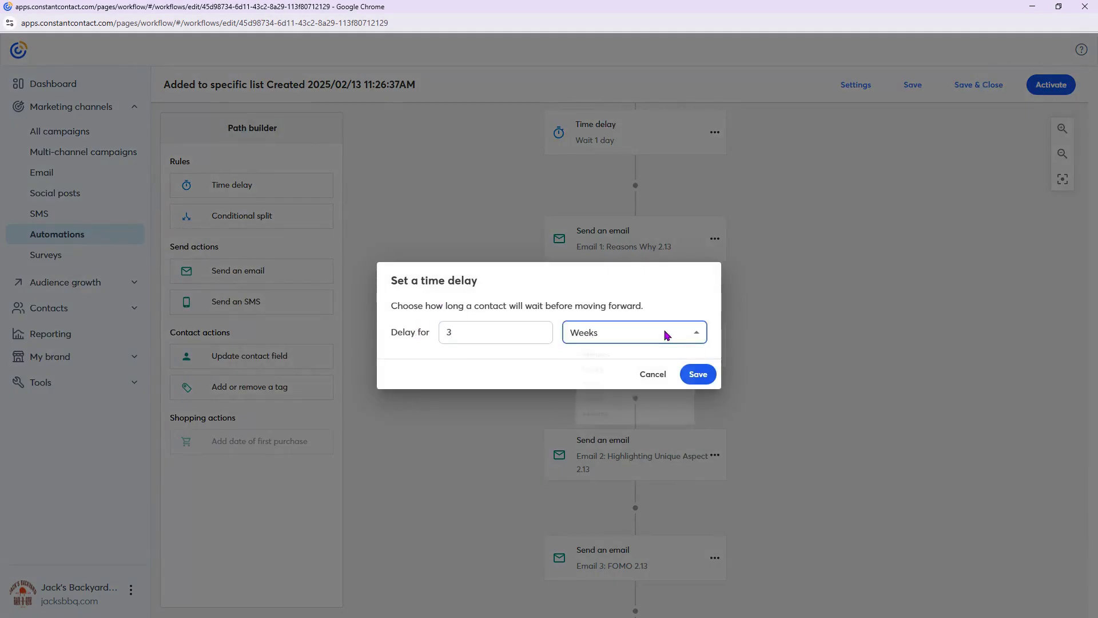
left_click(664, 405)
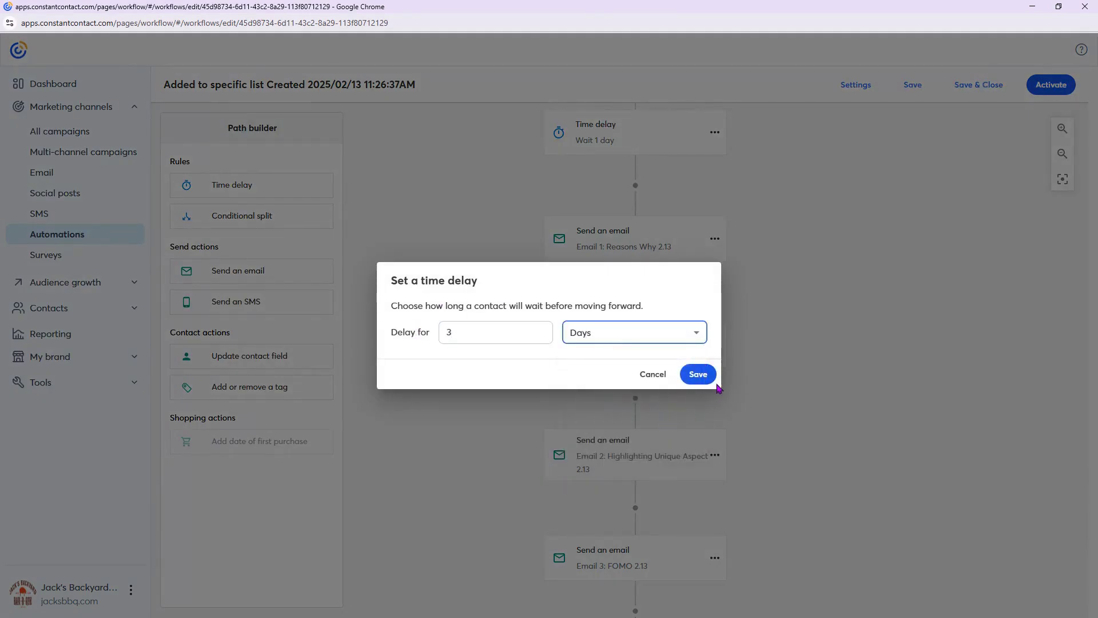
left_click(707, 375)
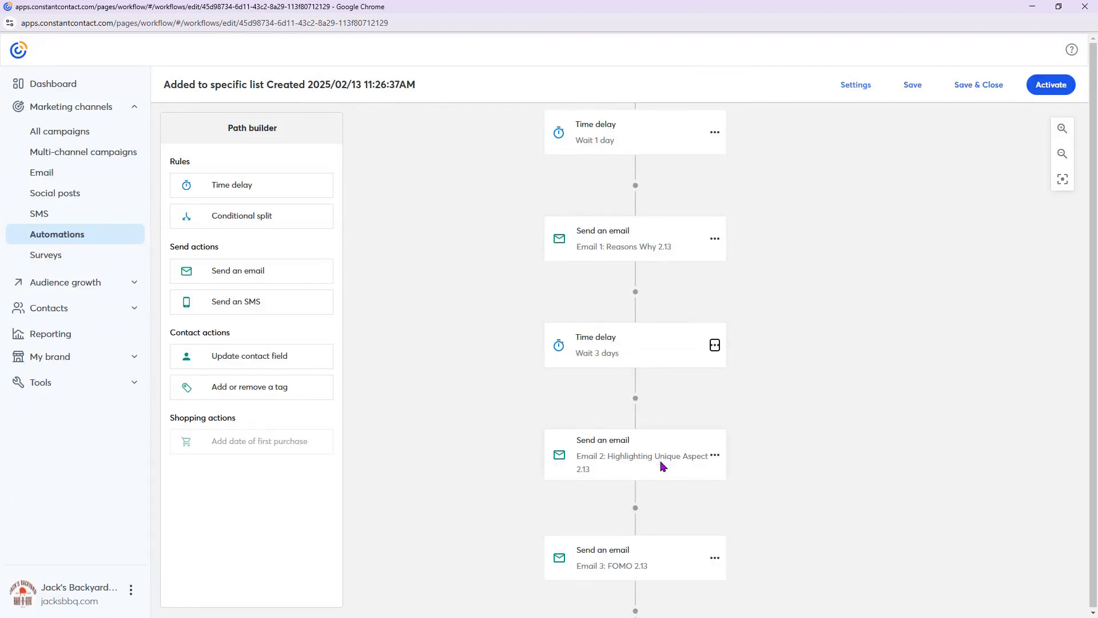
- Insert a time delay between Email 2 and Email 3 and set it to 3 days
scroll(662, 466, "down", 3)
left_click_drag(220, 199, 610, 360)
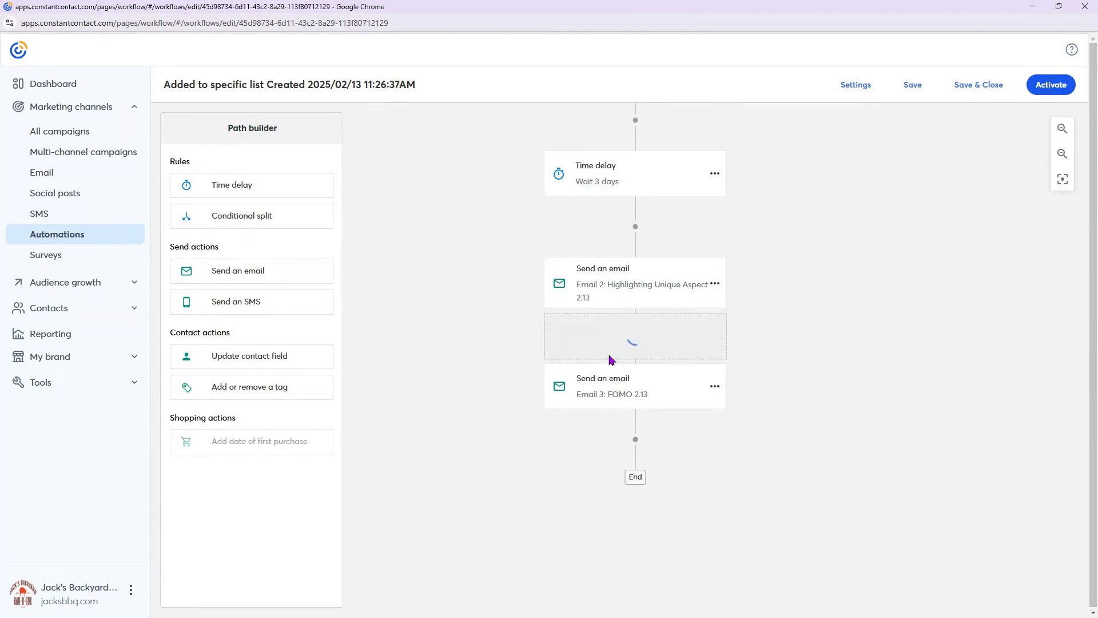
left_click(716, 389)
left_click(738, 406)
left_click(549, 330)
key("BackSpace")
type("3")
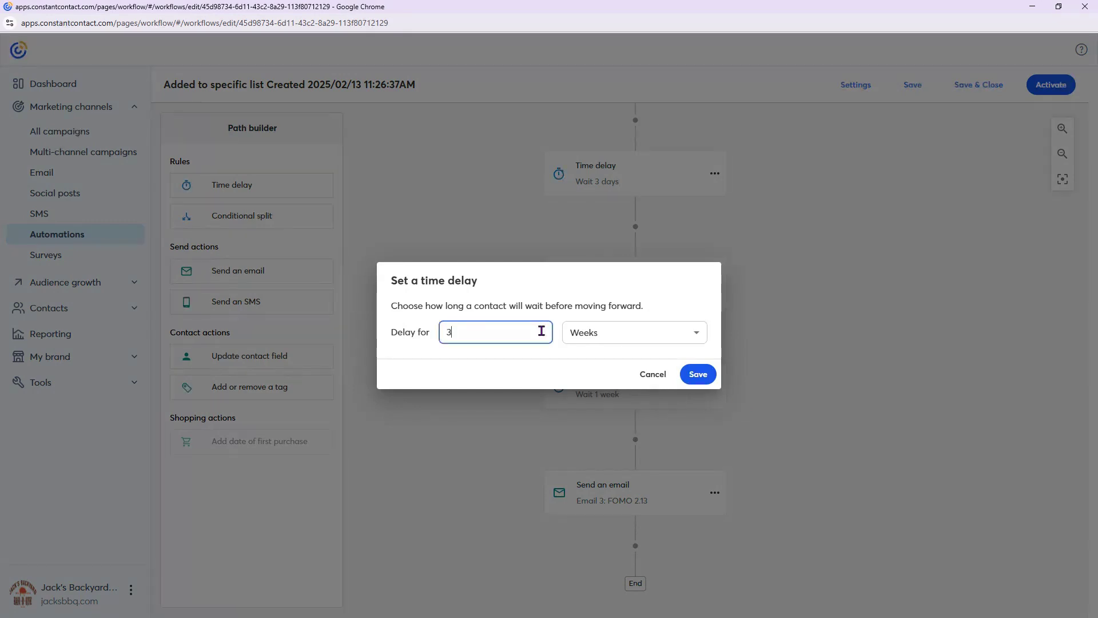
left_click(593, 342)
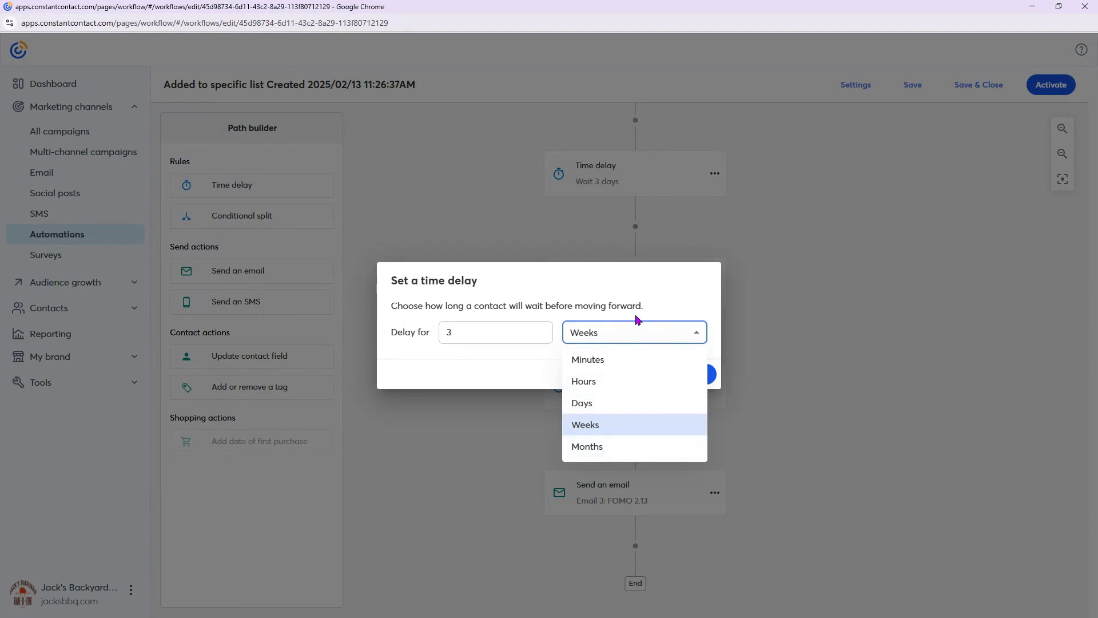
left_click(630, 404)
left_click(698, 374)
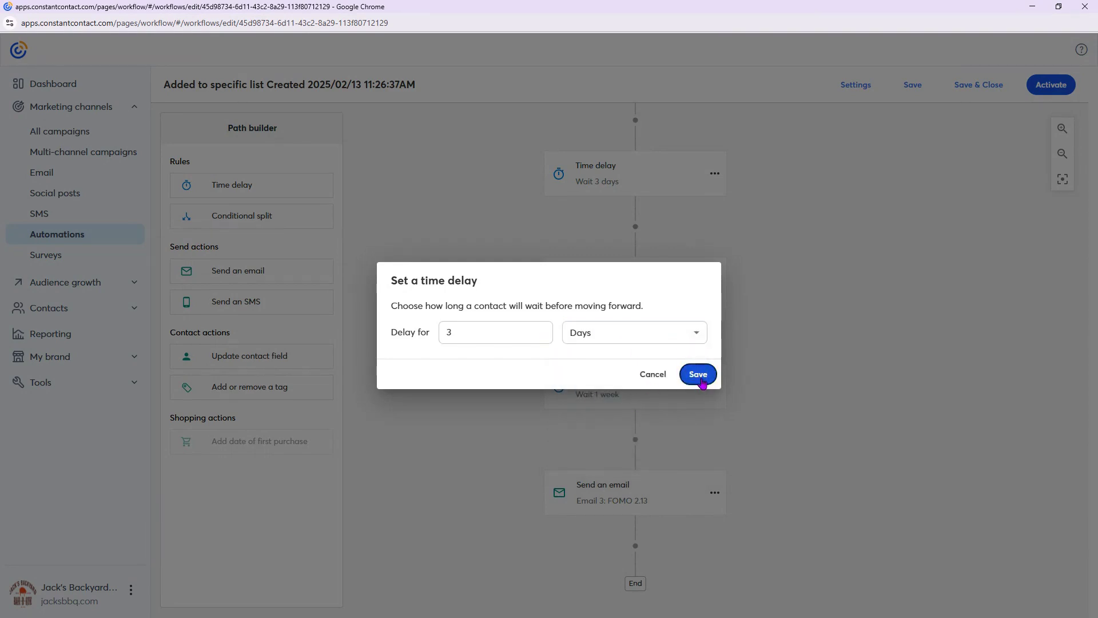
scroll(930, 431, "down", 1)
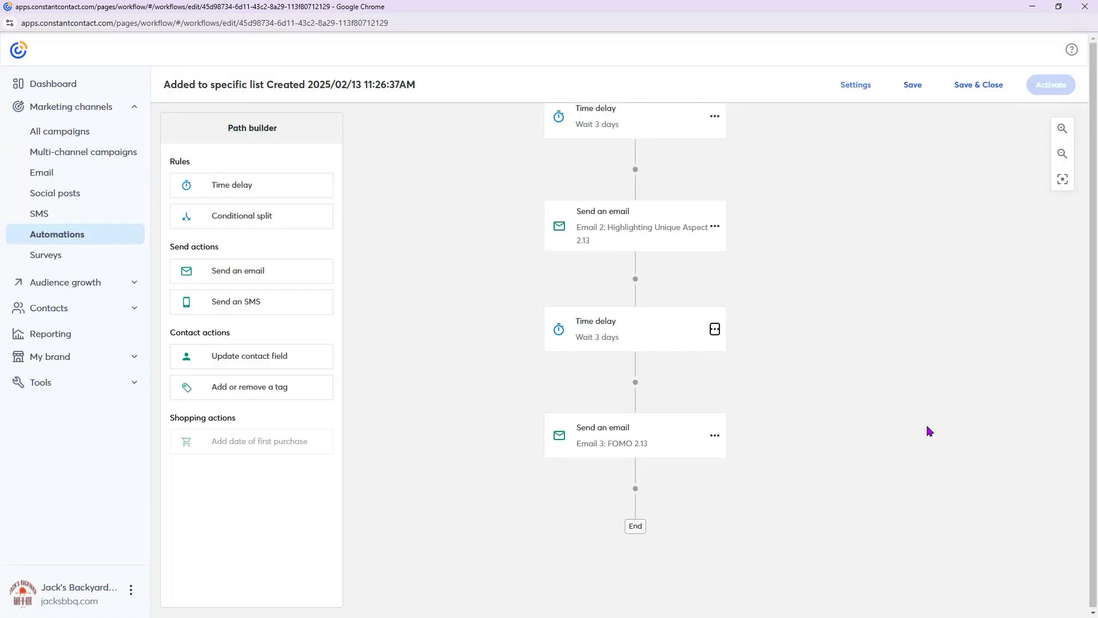
scroll(930, 430, "up", 5)
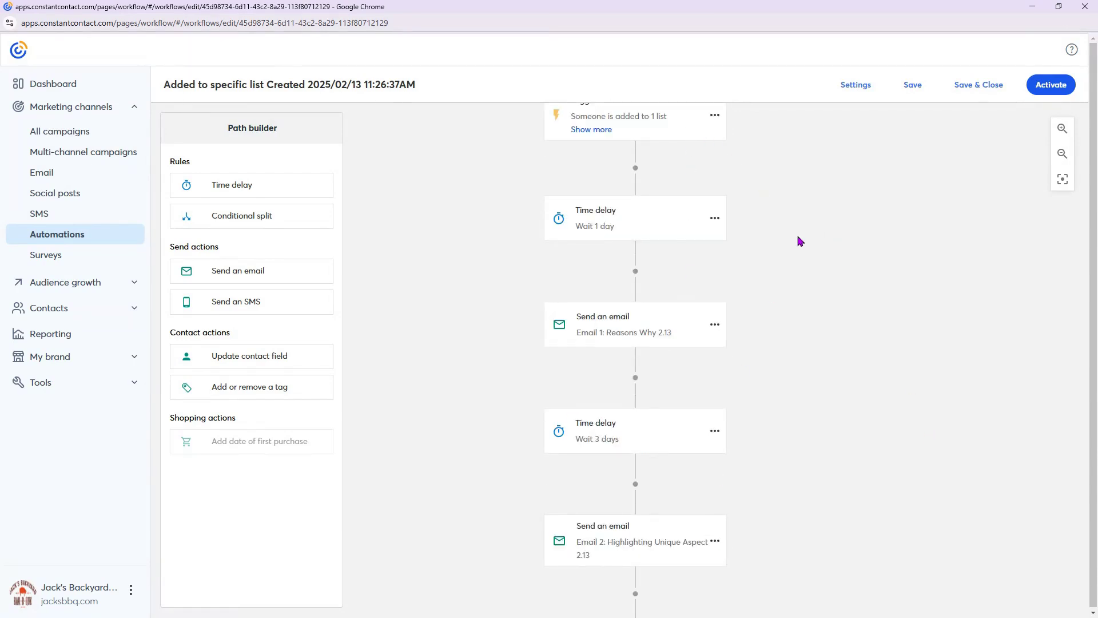
scroll(836, 263, "down", 5)
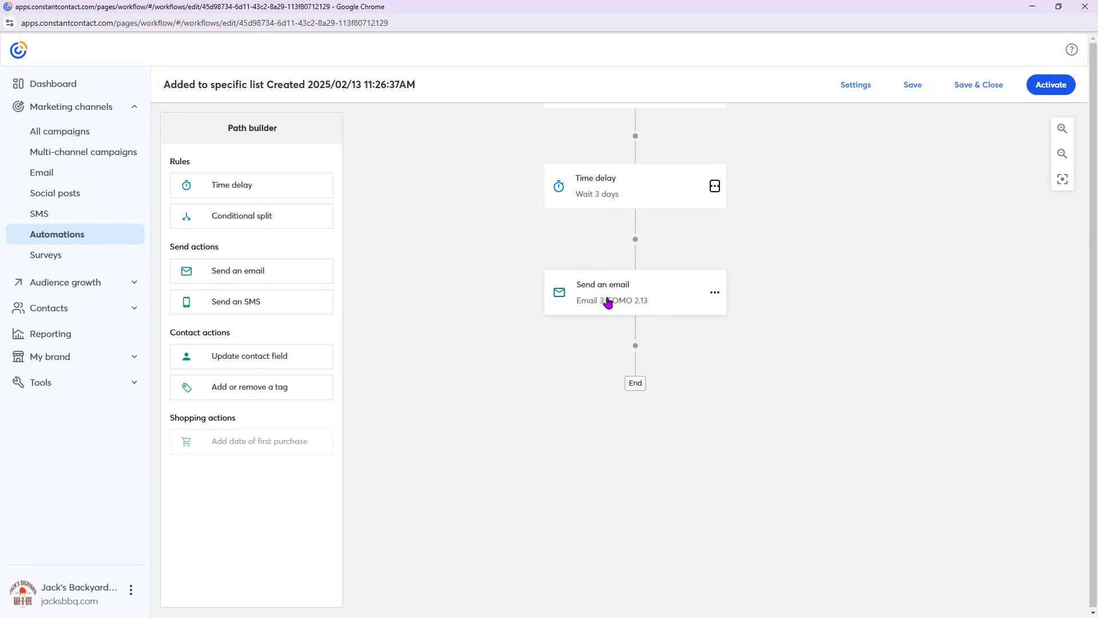
- Add a conditional split to the path after Email 3 and open its settings for editing
left_click_drag(213, 220, 657, 355)
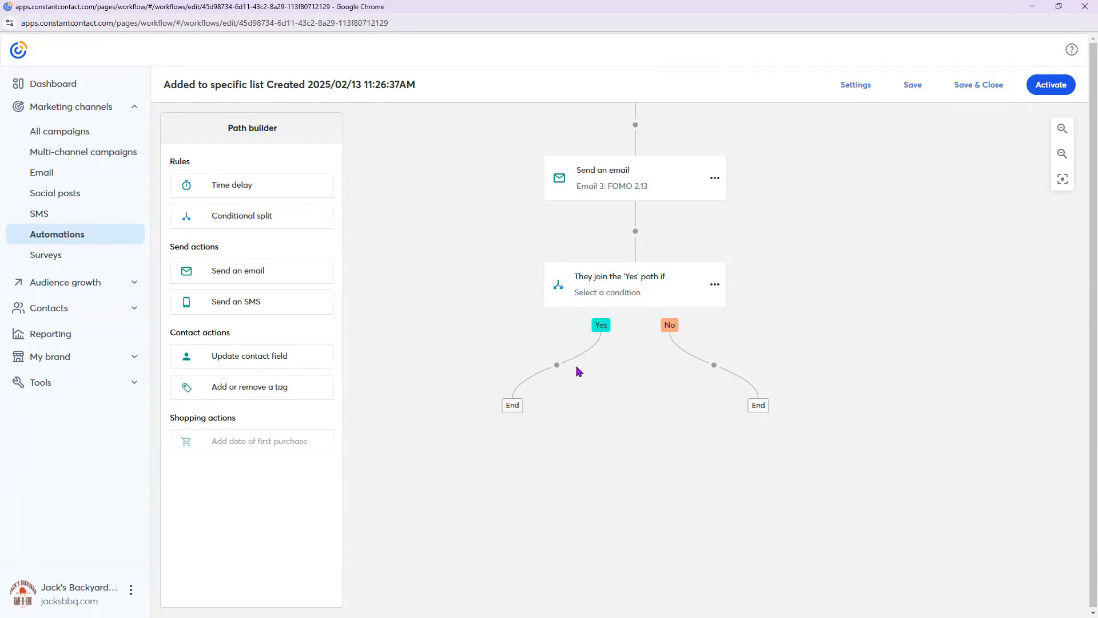
left_click(716, 285)
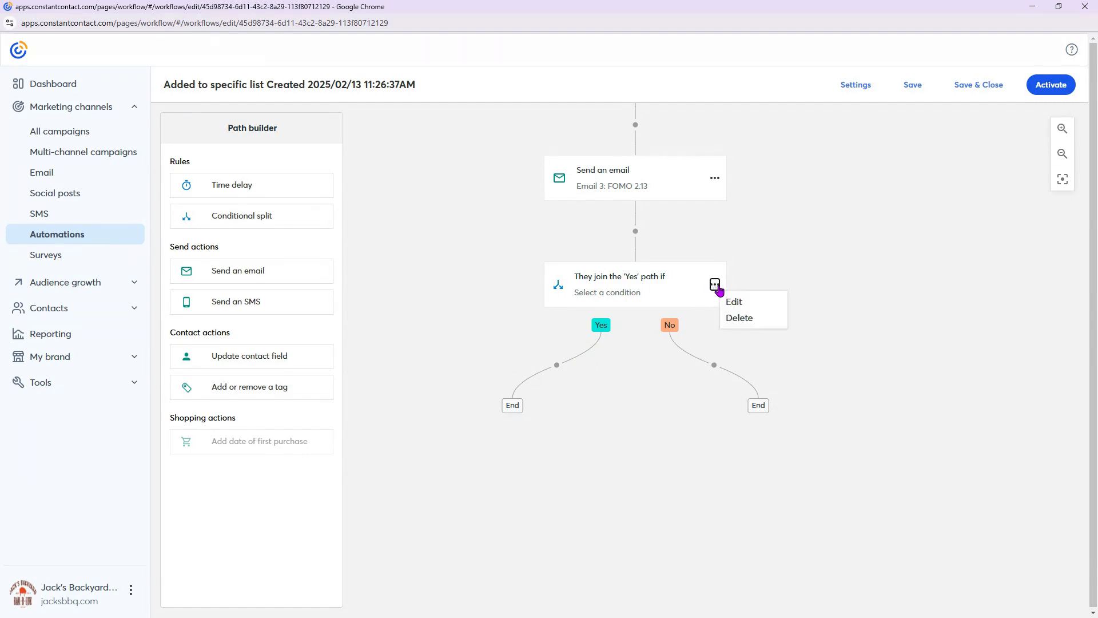
left_click(780, 307)
- Examine the split conditions offered under the Contact activity, Shopping activity and Contact memberships categories
left_click(618, 341)
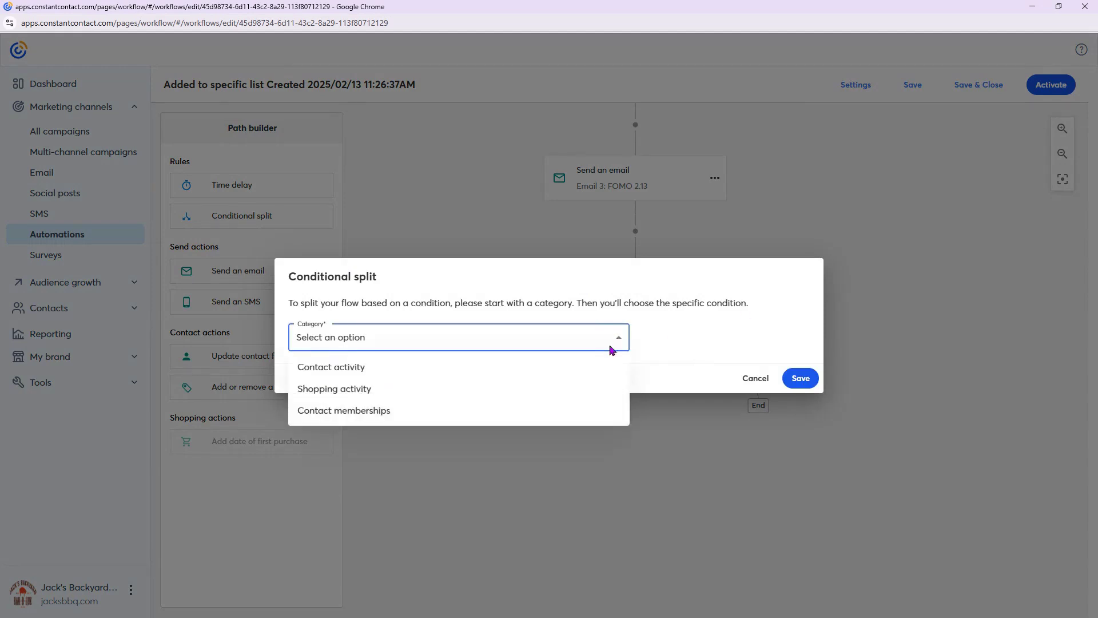
left_click(572, 369)
left_click(439, 374)
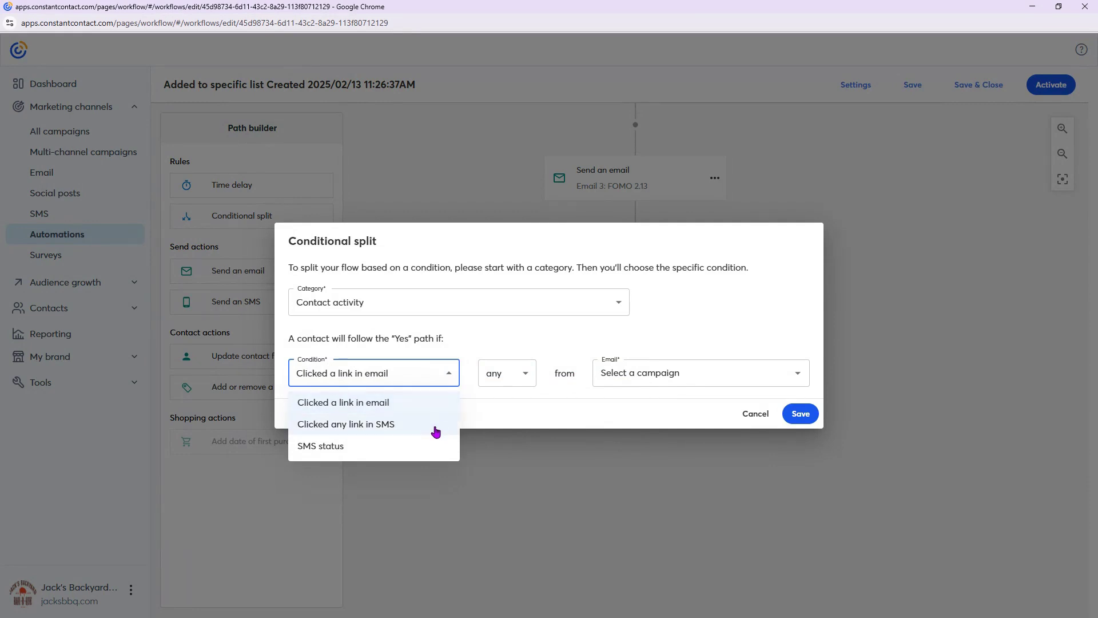
left_click(454, 311)
left_click(620, 305)
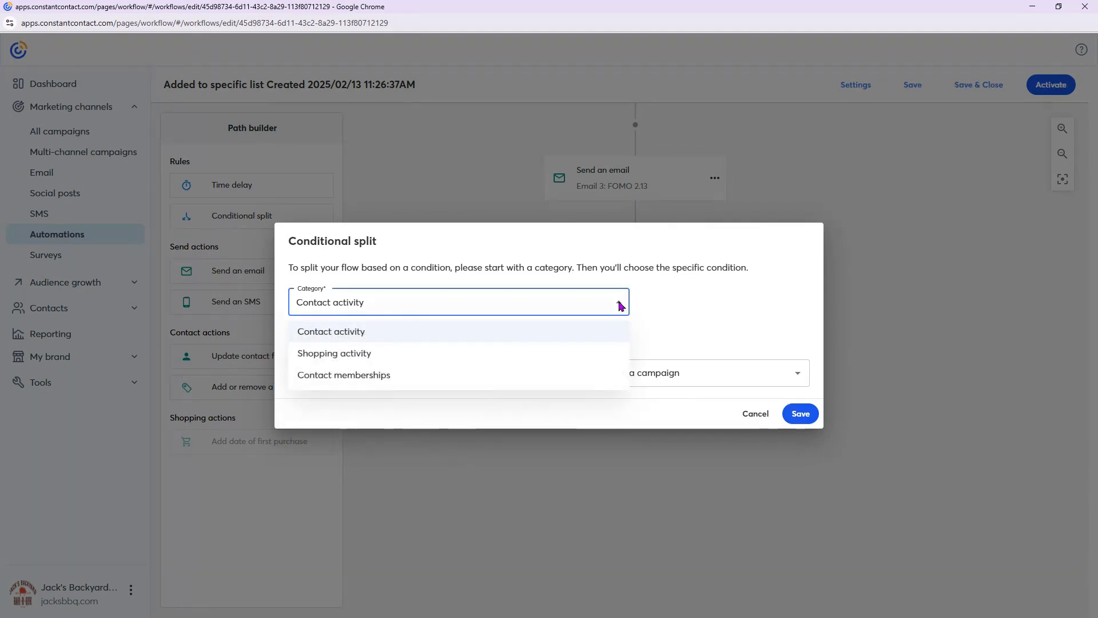
left_click(583, 354)
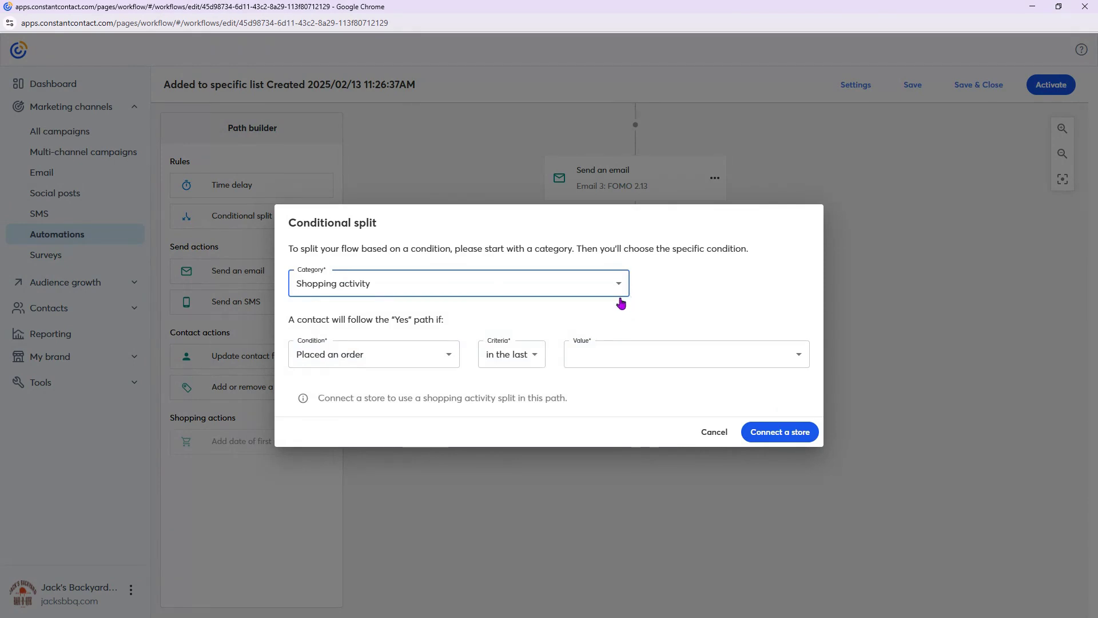
left_click(456, 355)
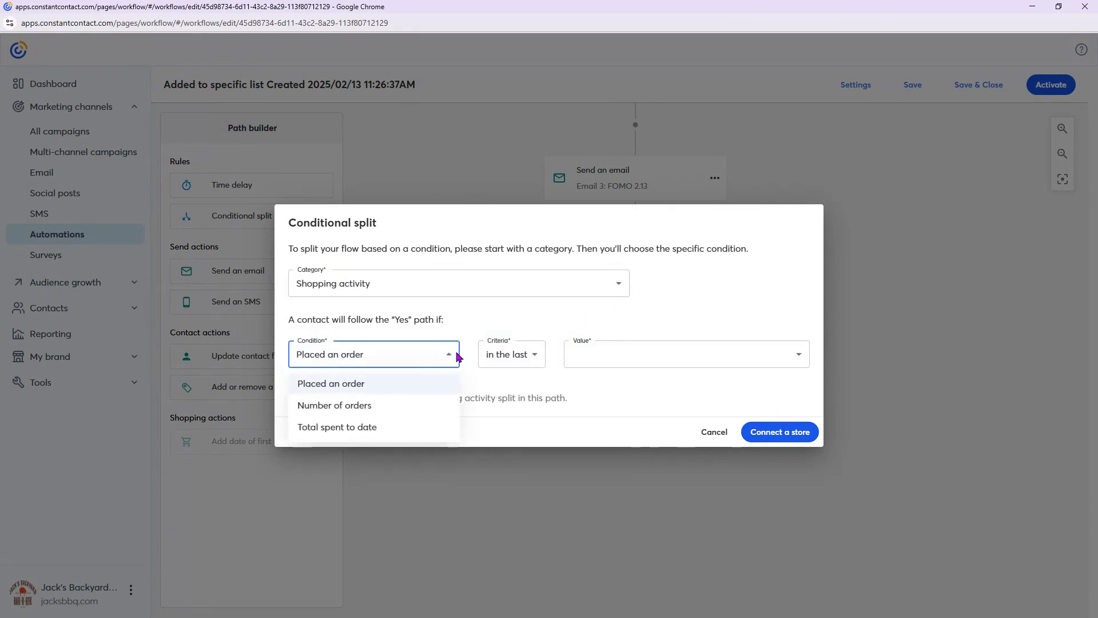
left_click(622, 285)
left_click(623, 286)
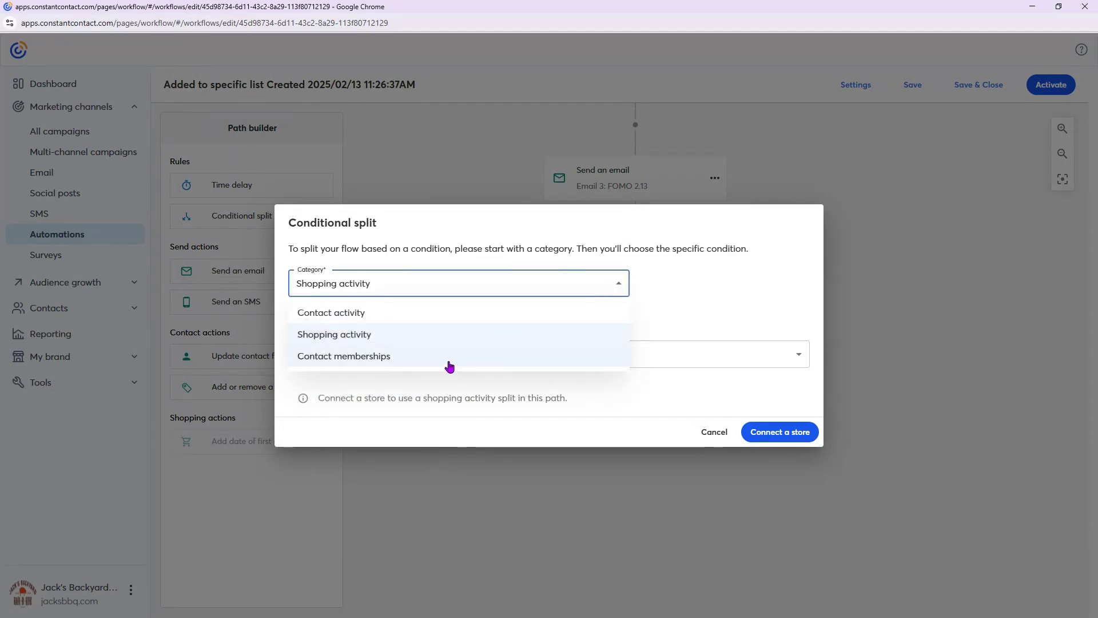
left_click(448, 364)
left_click(430, 375)
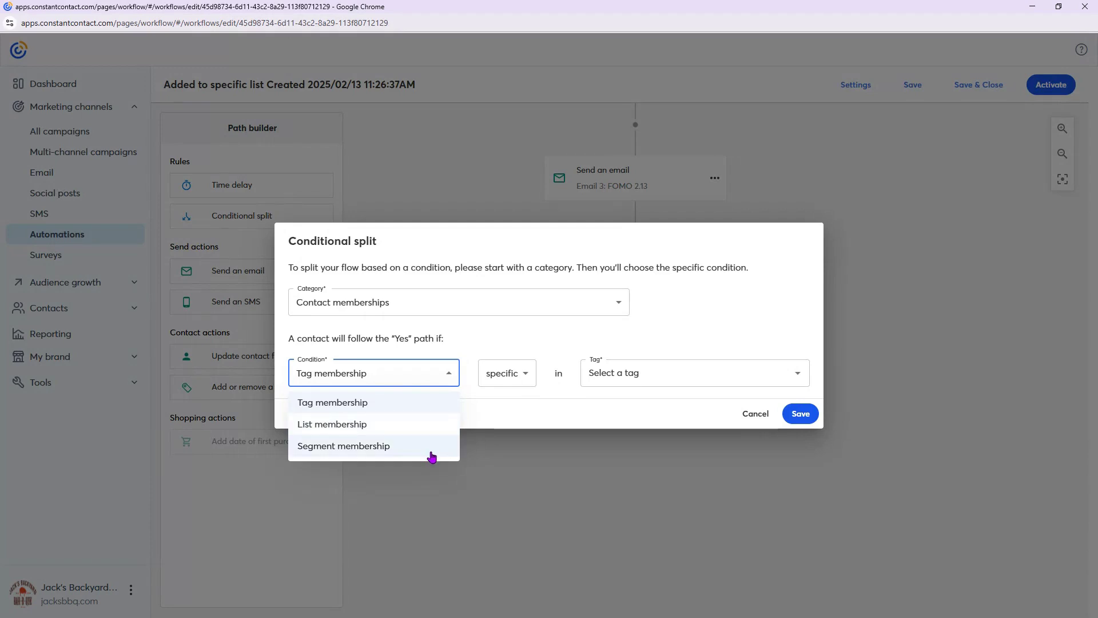
left_click(455, 312)
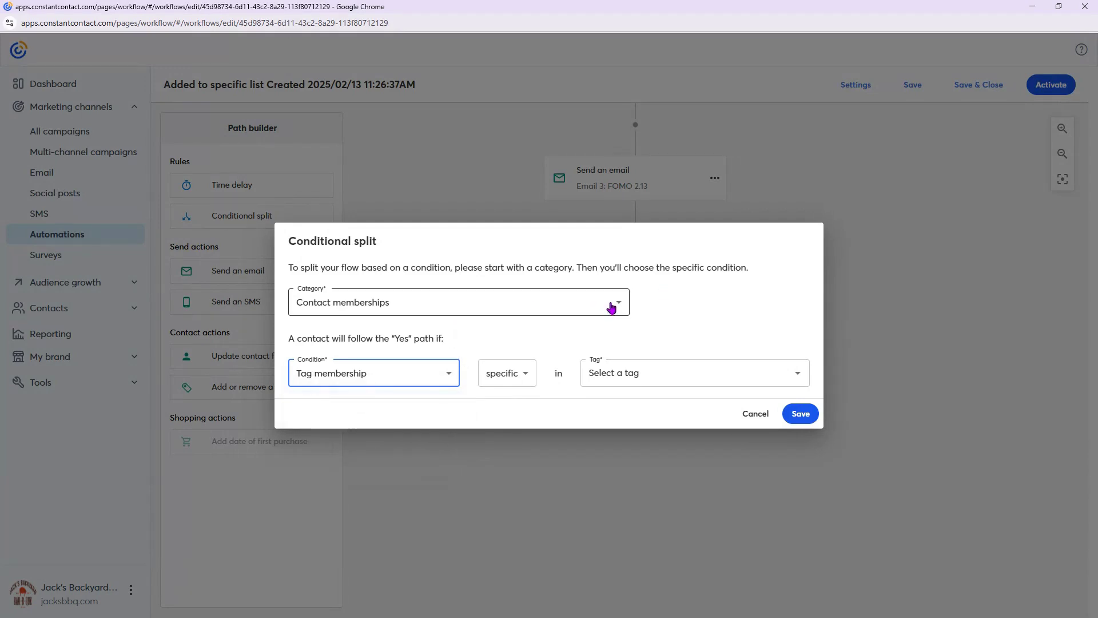
- Set the split to the Contact activity category with the condition of clicking any link in Email 3: FOMO 2.13, and save it
left_click(611, 309)
left_click(587, 337)
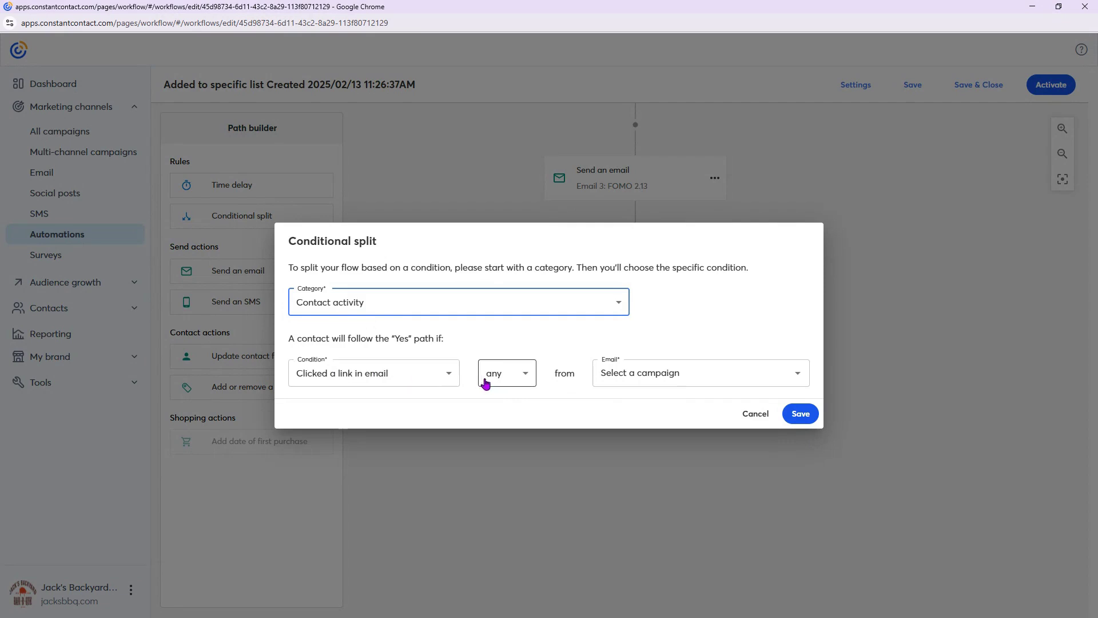
left_click(630, 371)
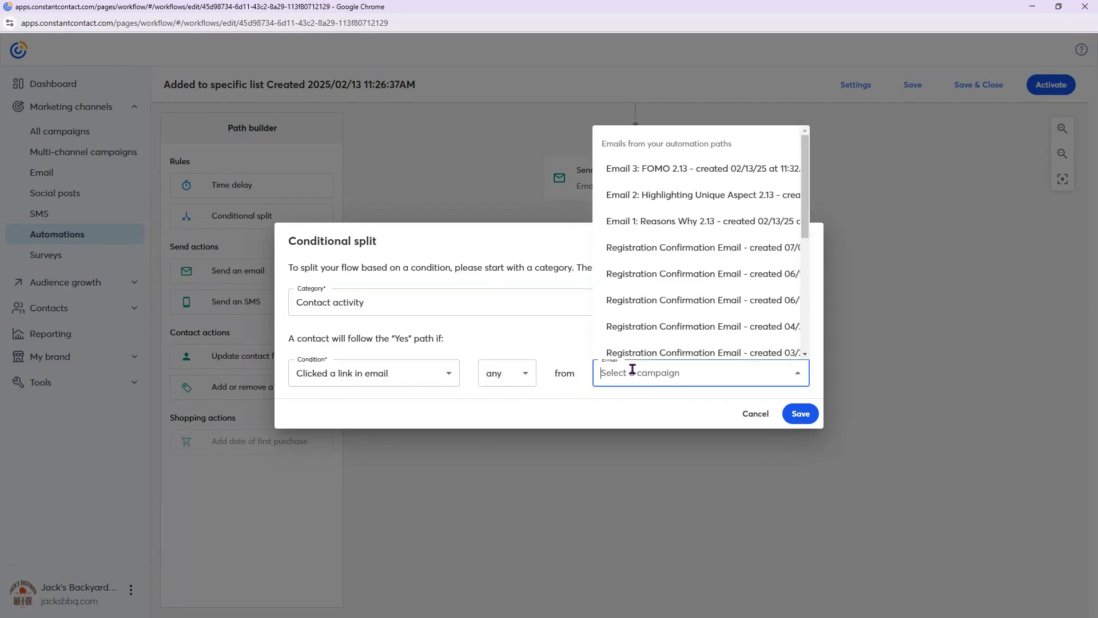
left_click(695, 172)
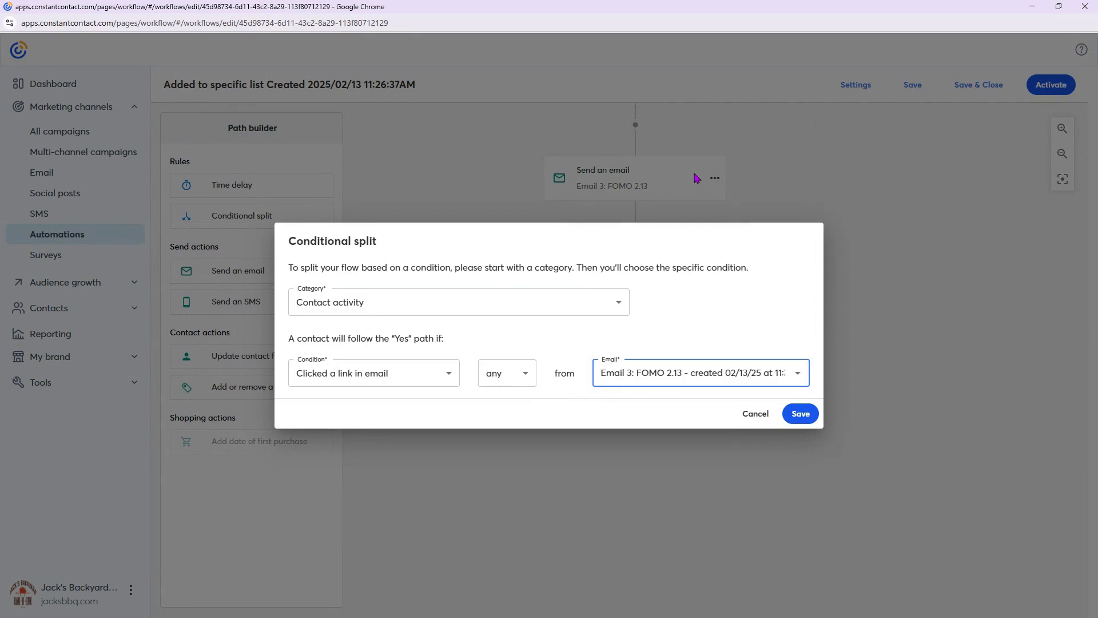
left_click(801, 414)
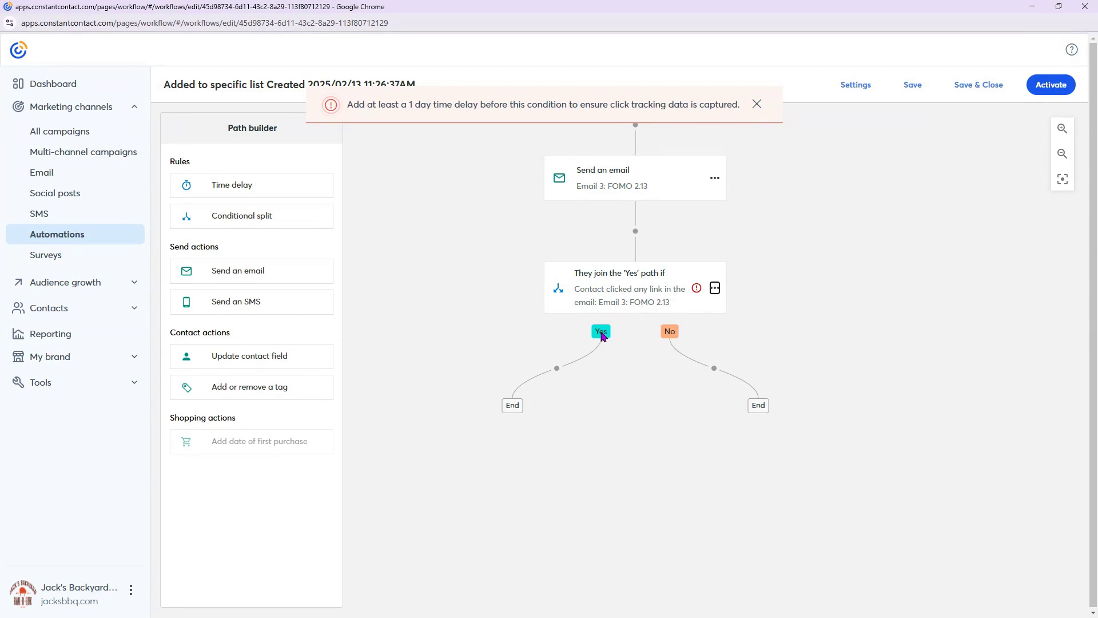
- Add an email action to the split's Yes branch using a copy of Email 3: FOMO 2.13, then save and close the email
left_click_drag(236, 271, 579, 376)
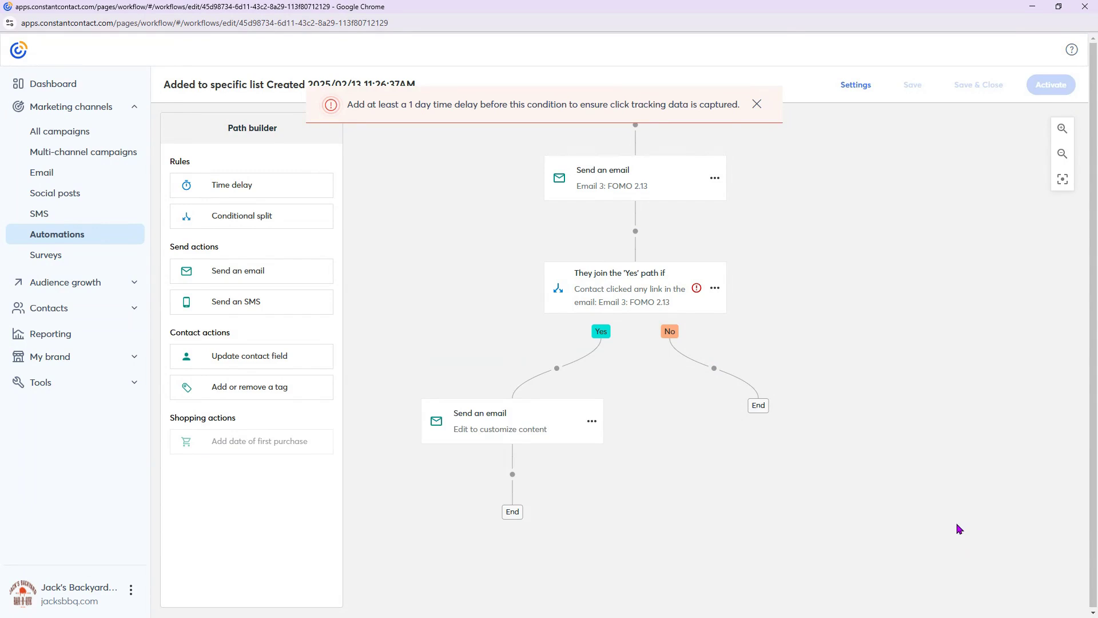
left_click(592, 422)
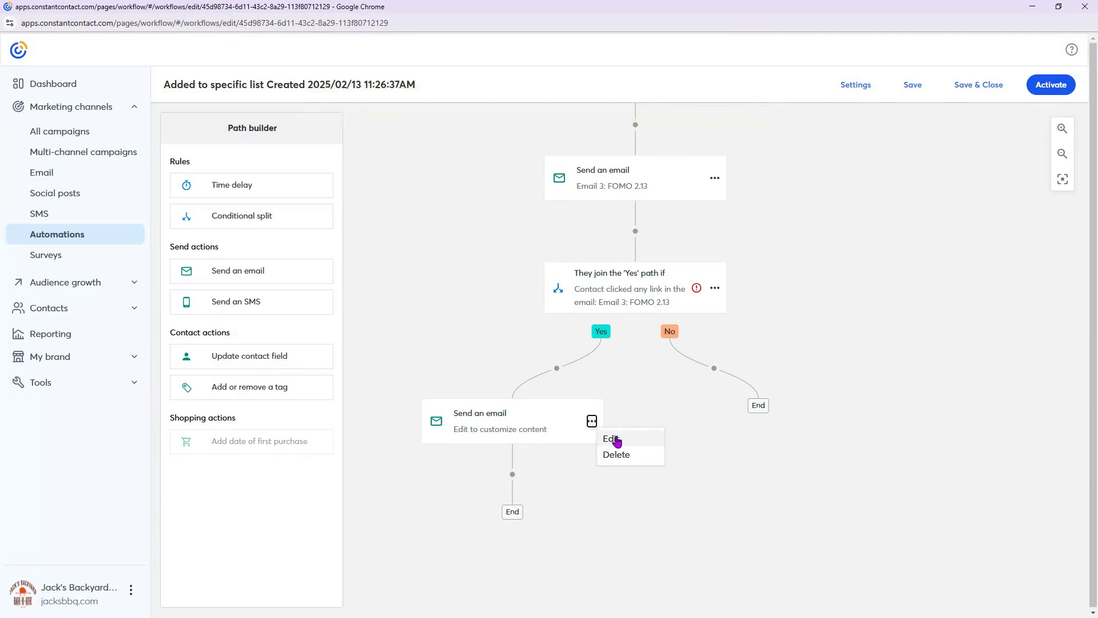
left_click(612, 440)
left_click(459, 300)
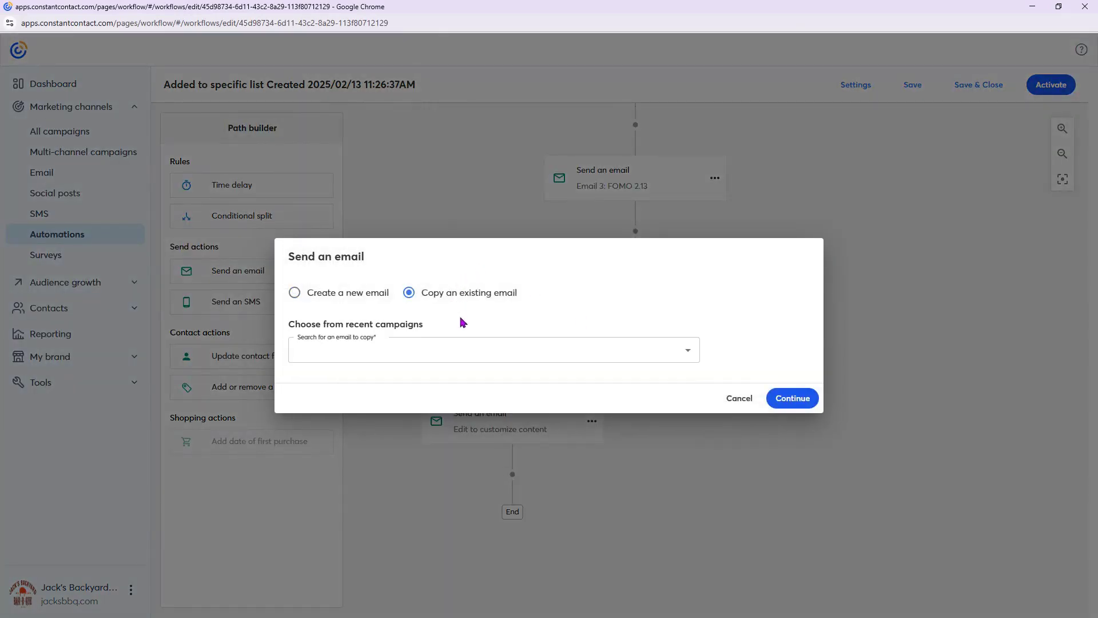
left_click(462, 359)
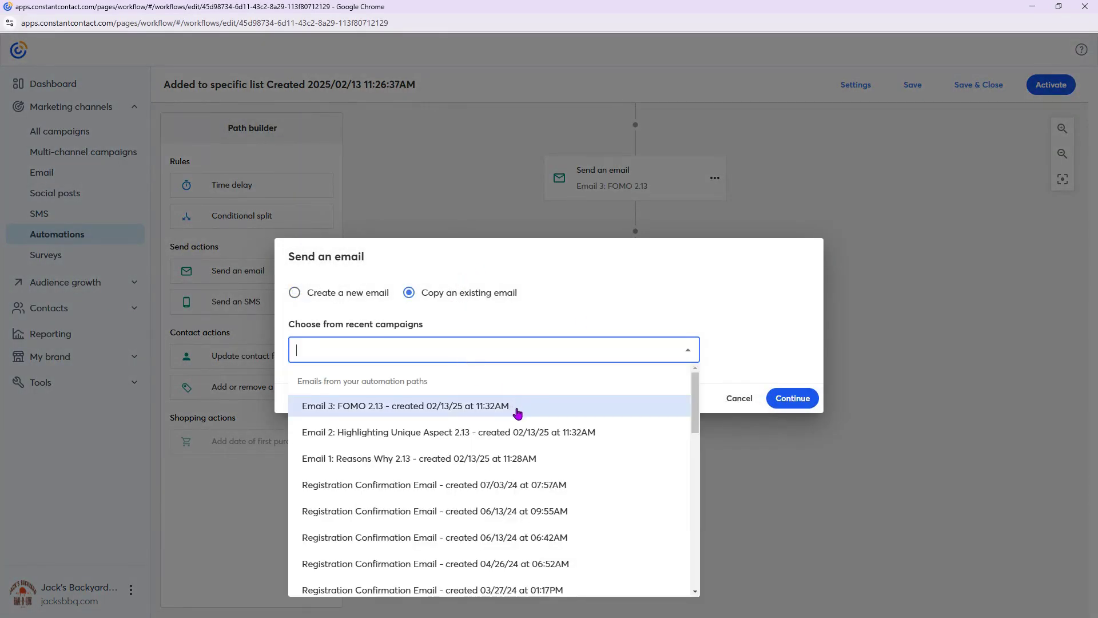
left_click(460, 408)
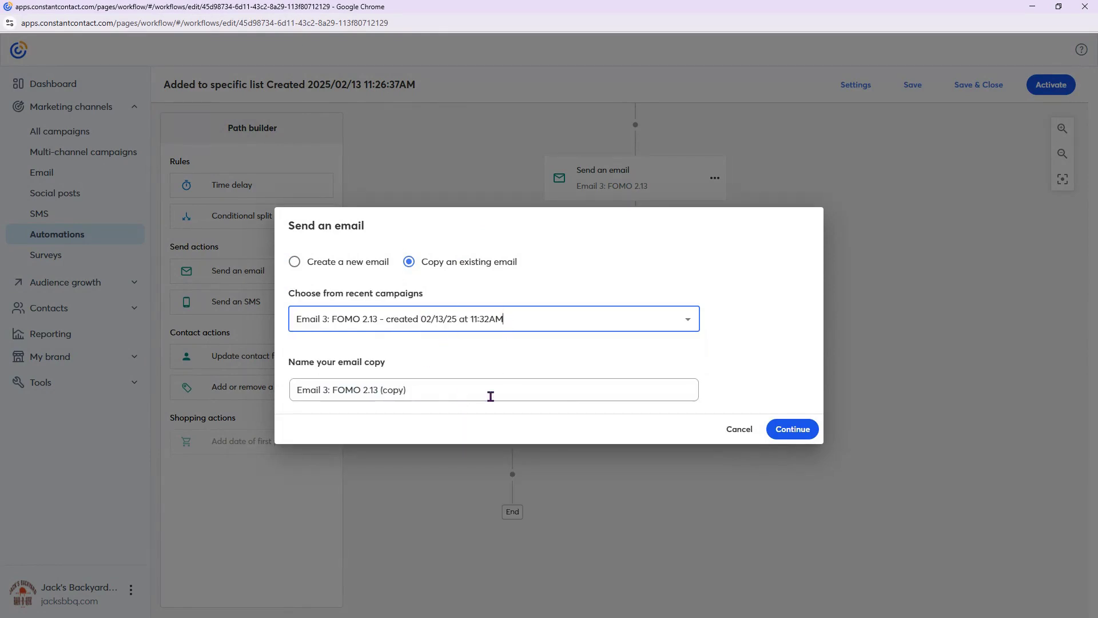
left_click(809, 433)
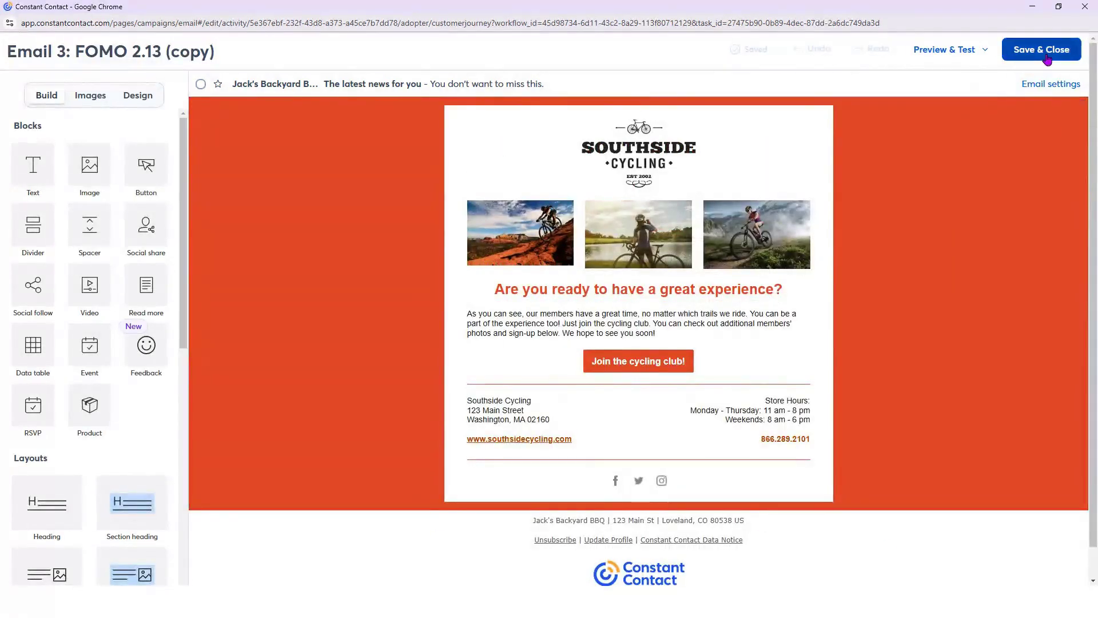
left_click(1048, 59)
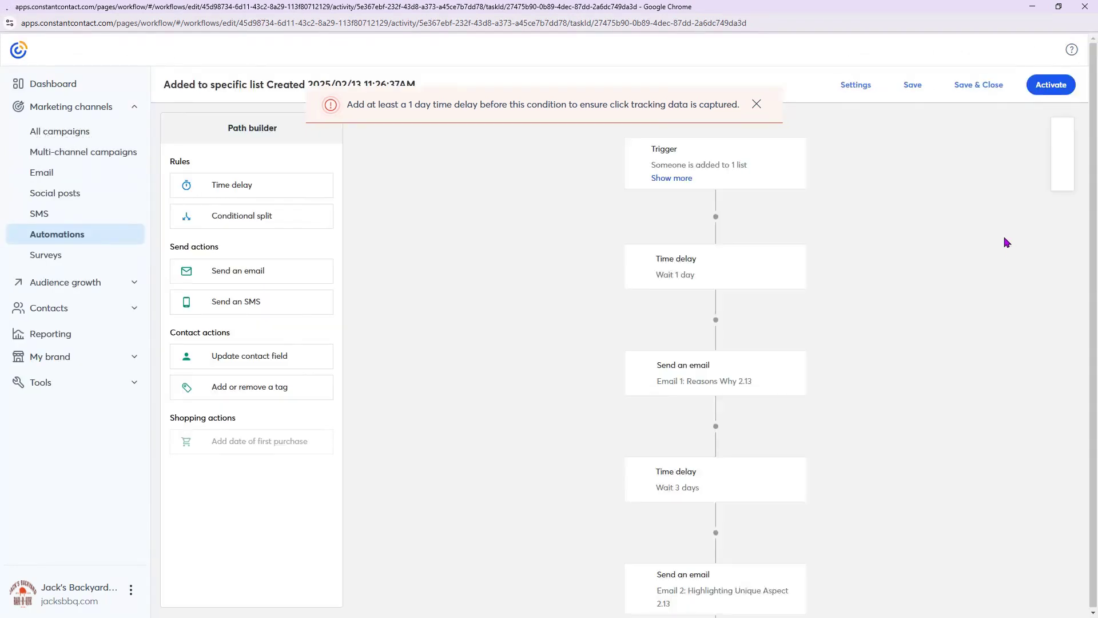
- Insert a 1-week time delay between Email 3 and the conditional split
scroll(840, 351, "down", 2)
scroll(641, 416, "down", 7)
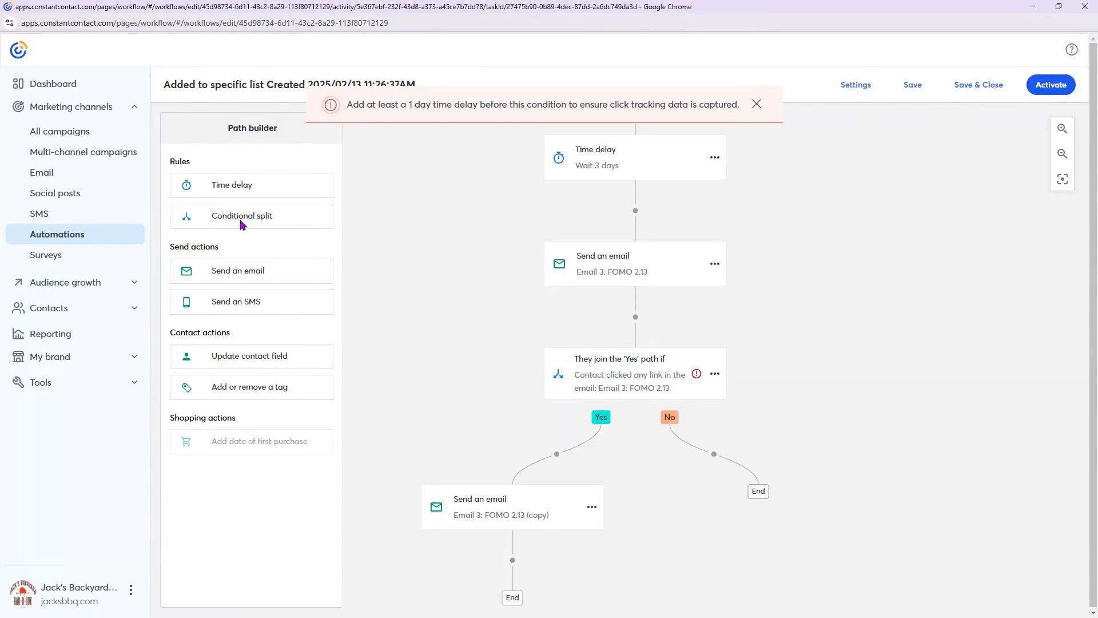
left_click_drag(320, 186, 623, 332)
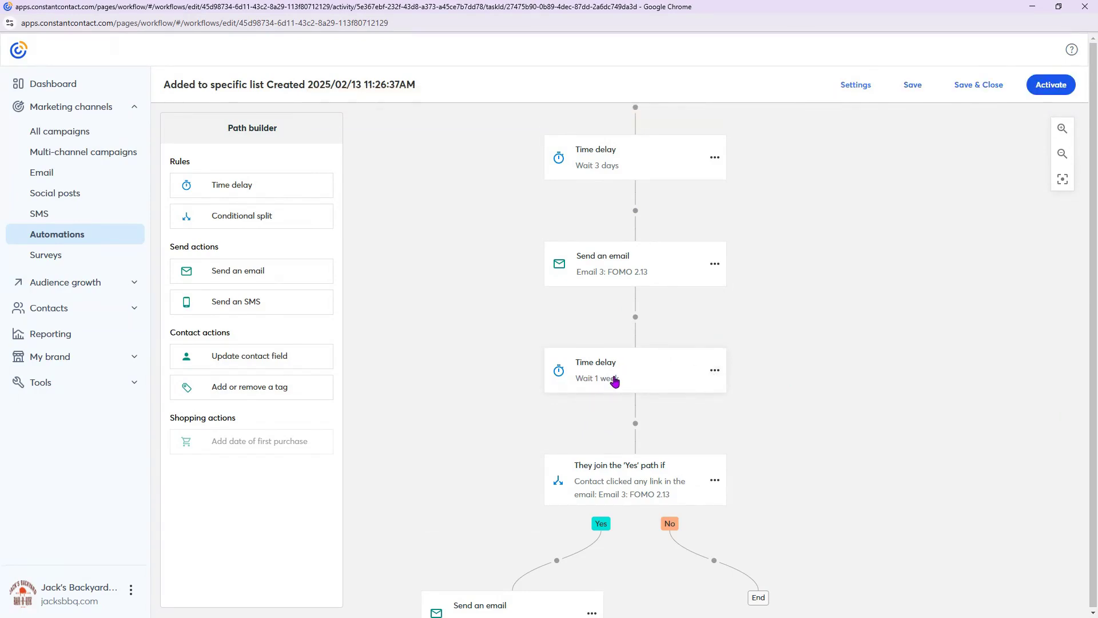
- Review the whole automation path from the trigger through the emails and delays to both branches of the conditional split
scroll(859, 397, "down", 2)
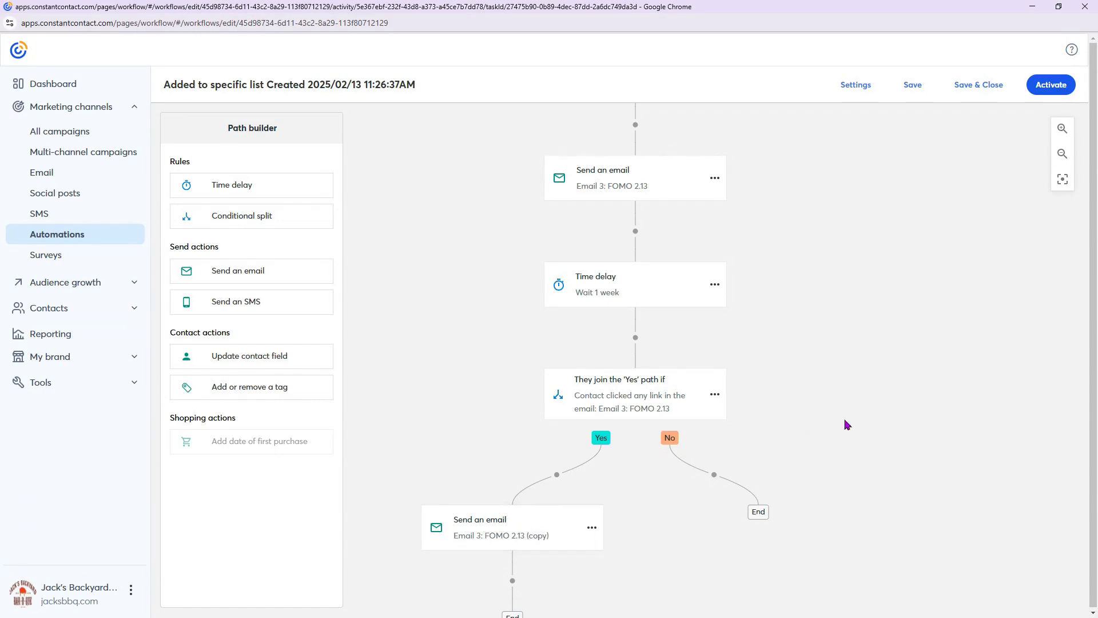
scroll(846, 423, "down", 2)
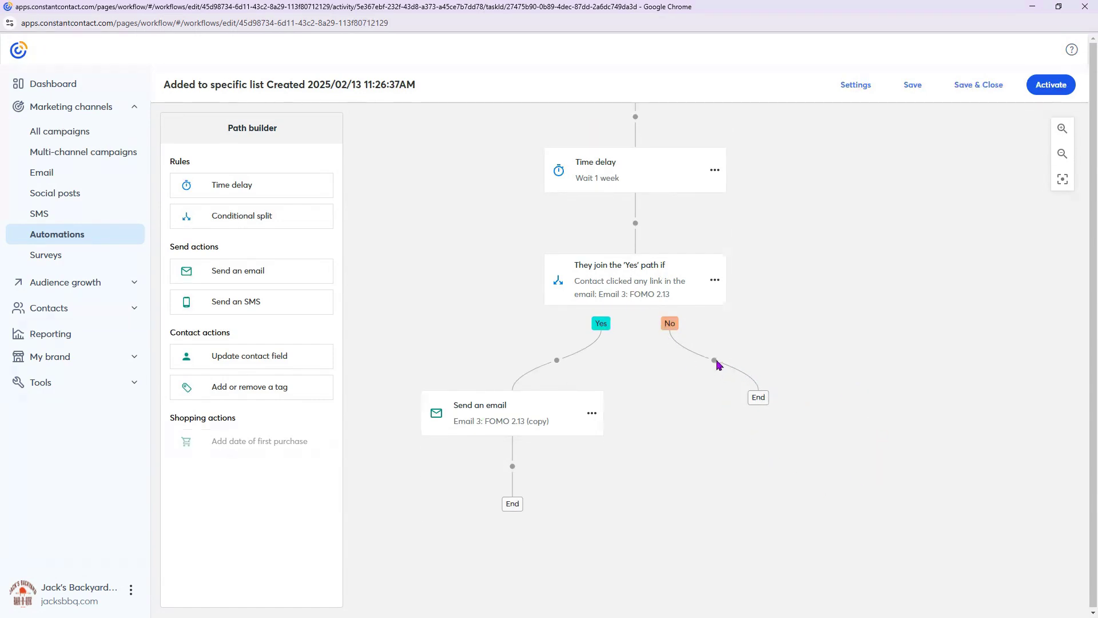
scroll(948, 387, "up", 2)
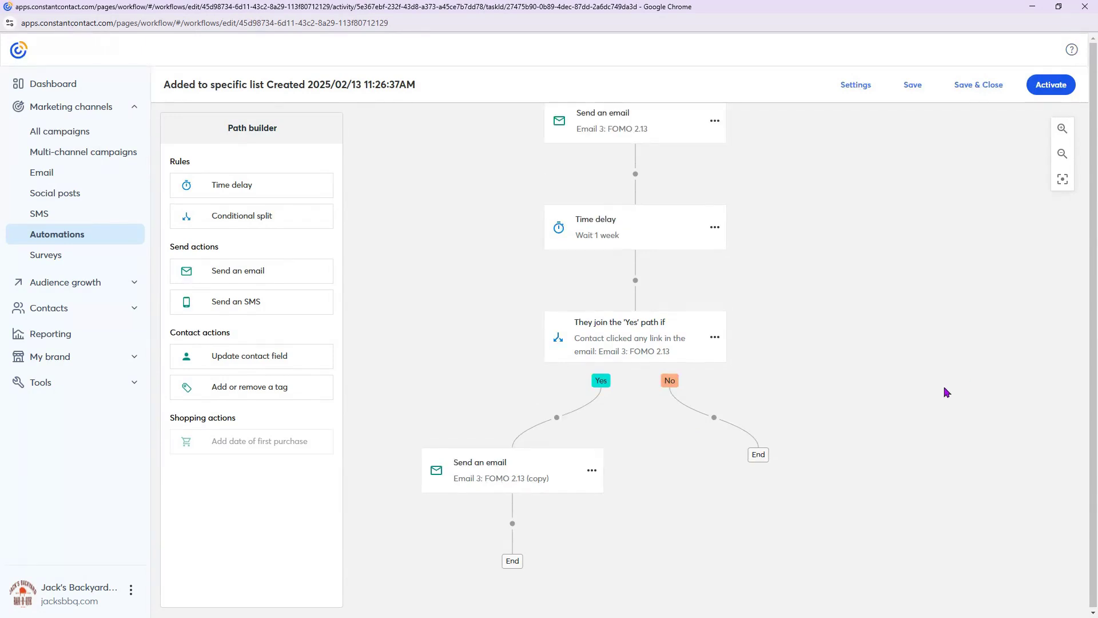
scroll(738, 378, "up", 1)
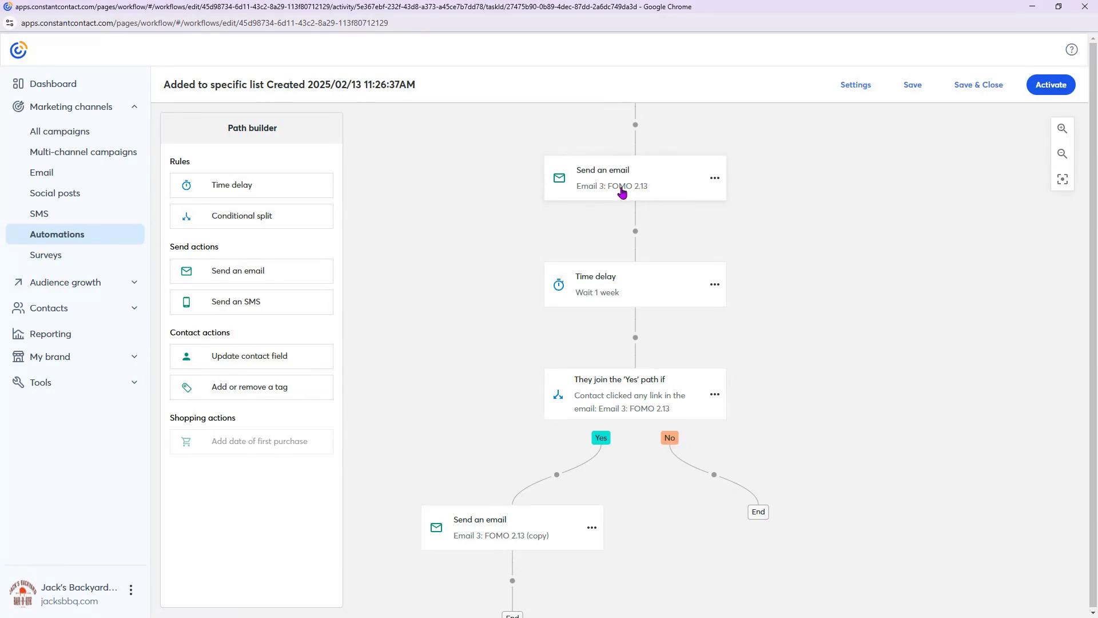
scroll(887, 377, "down", 2)
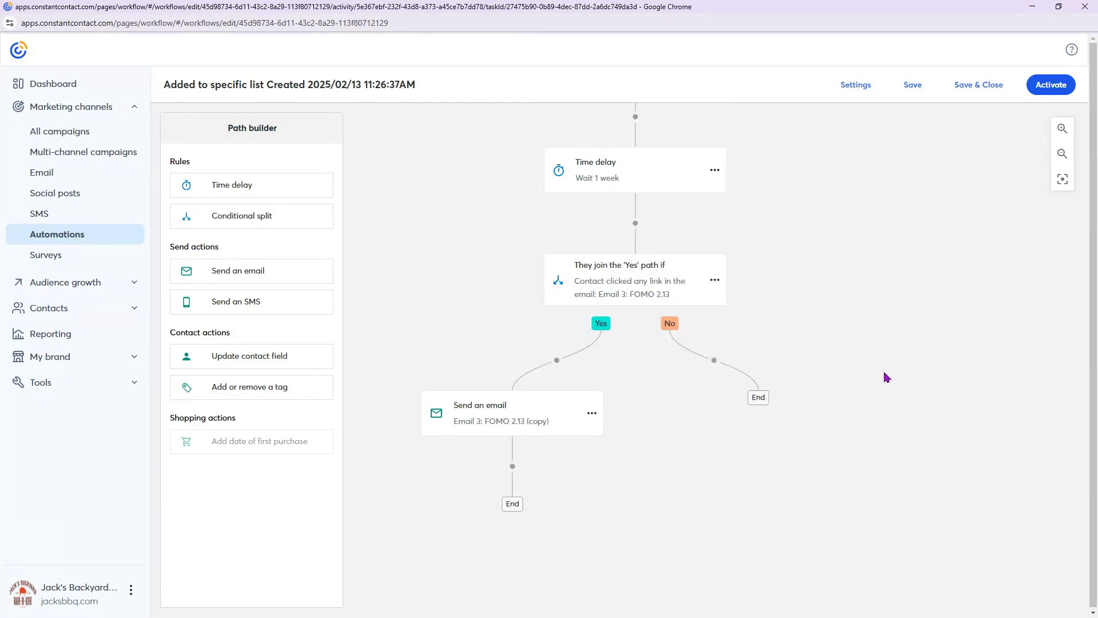
scroll(886, 377, "up", 10)
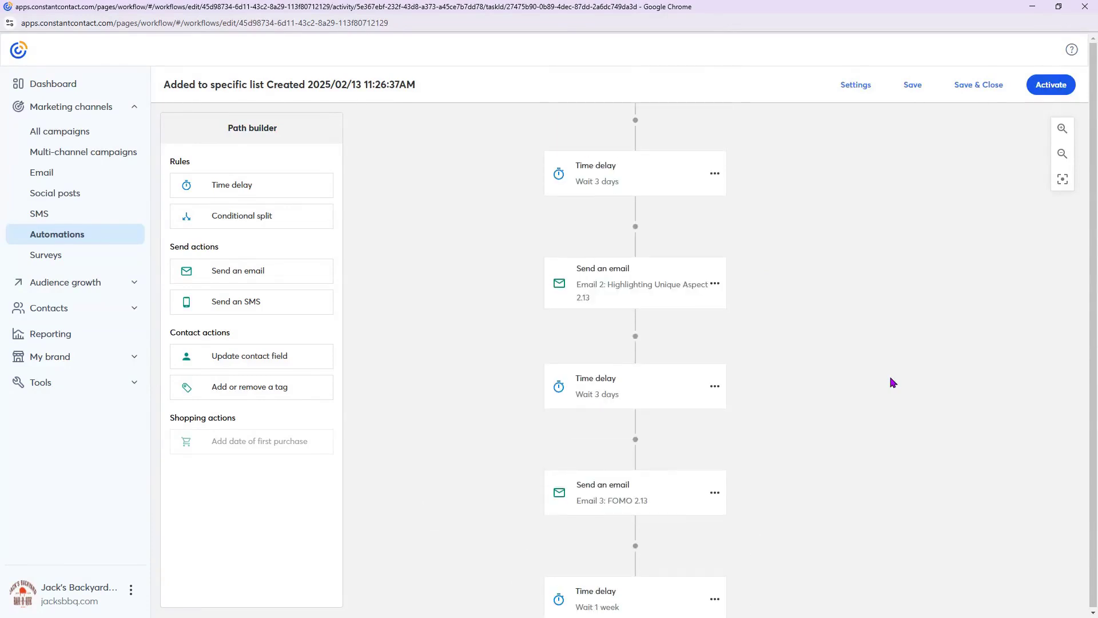
scroll(893, 382, "up", 2)
scroll(894, 382, "down", 7)
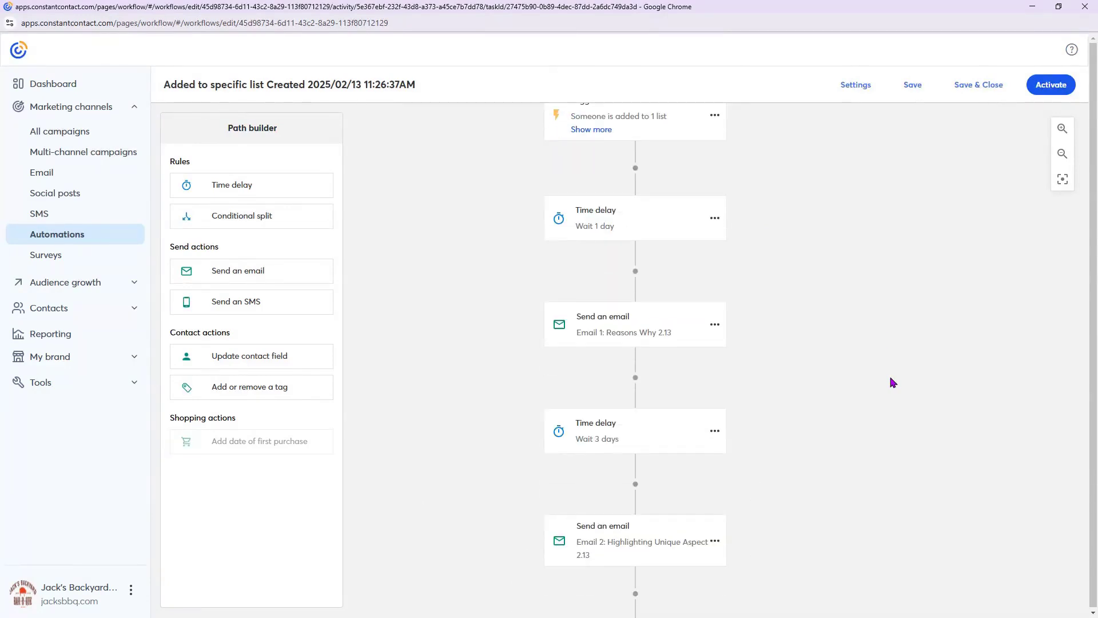
scroll(894, 382, "down", 8)
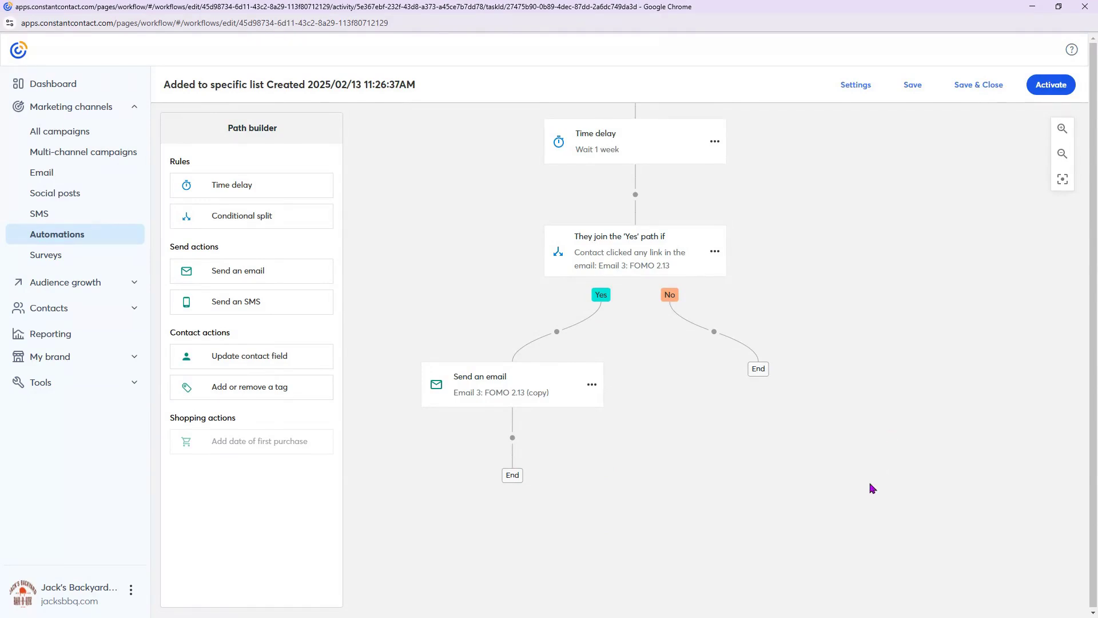
scroll(872, 488, "up", 6)
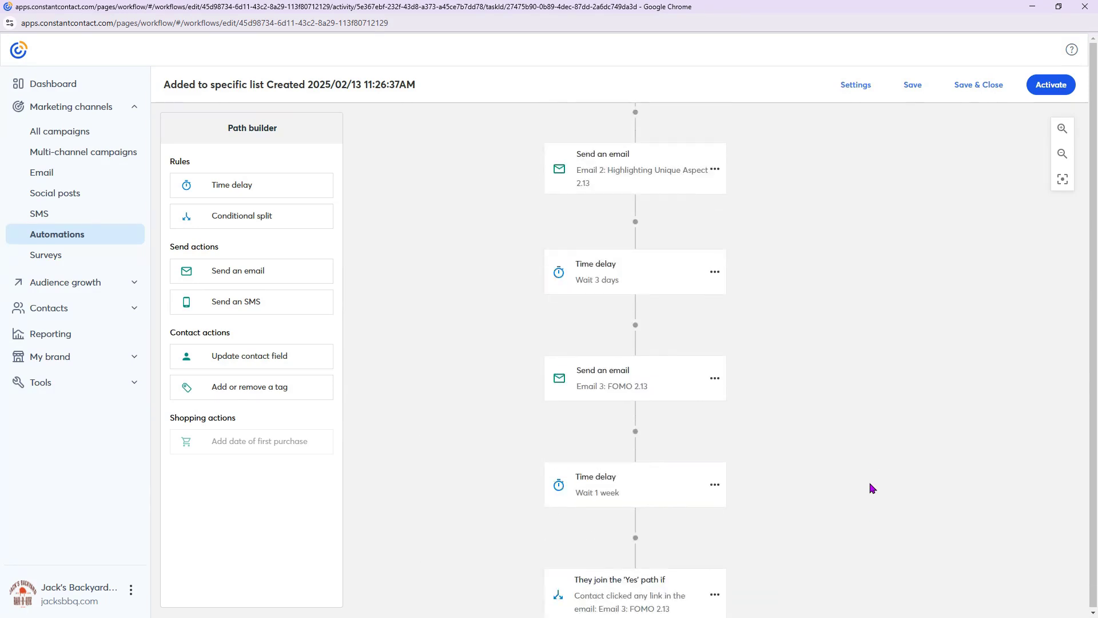
scroll(873, 488, "up", 6)
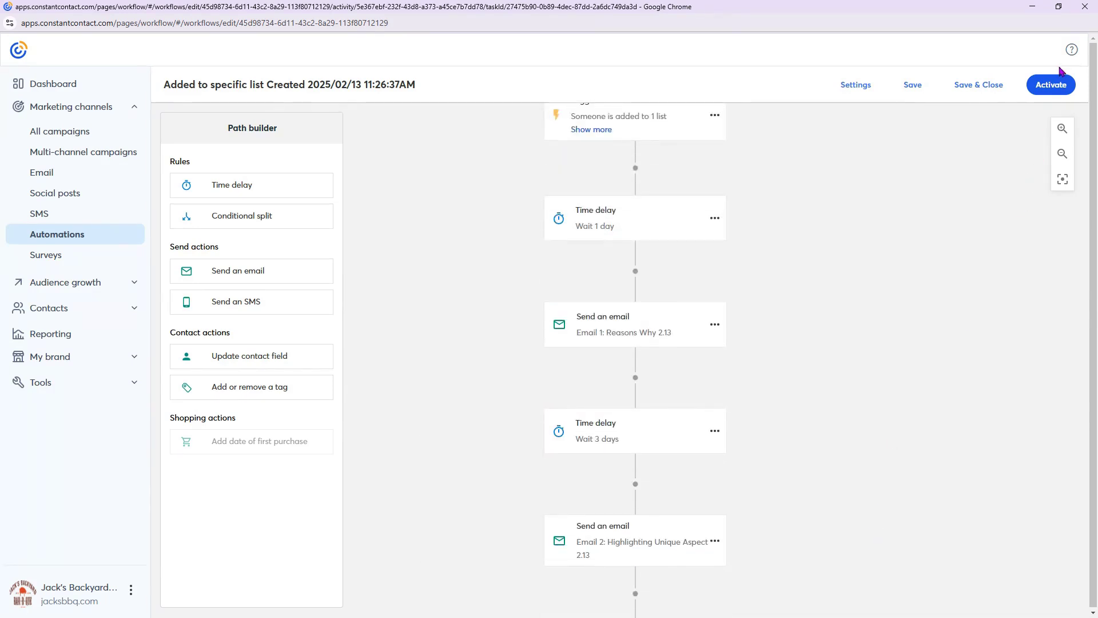
- Activate the automation path and look through its performance report down to the task results
left_click(1057, 90)
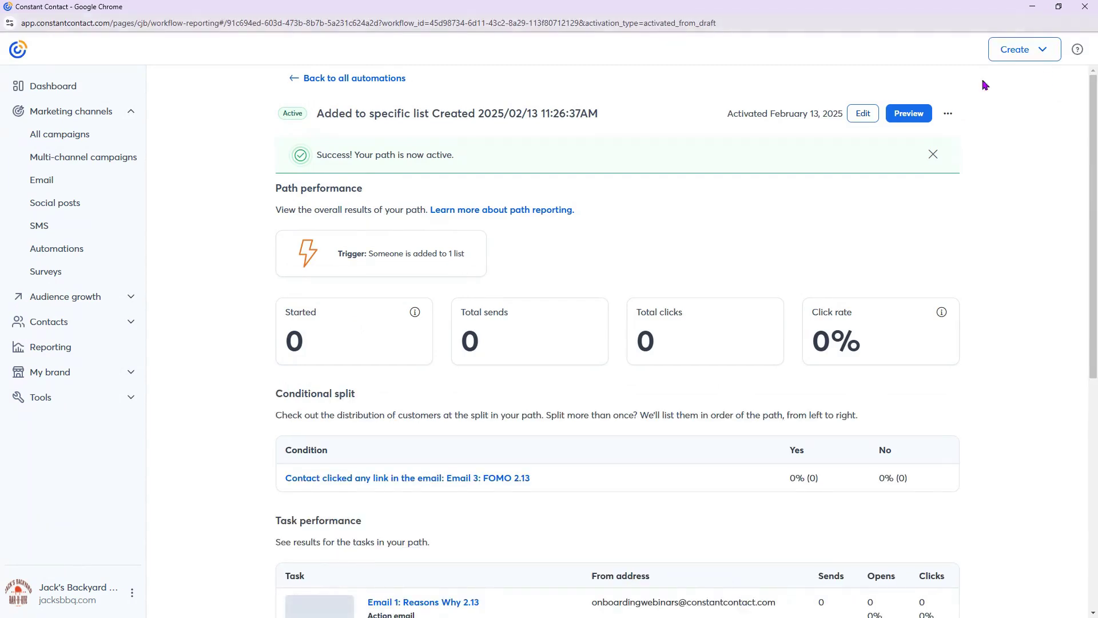
scroll(956, 386, "down", 7)
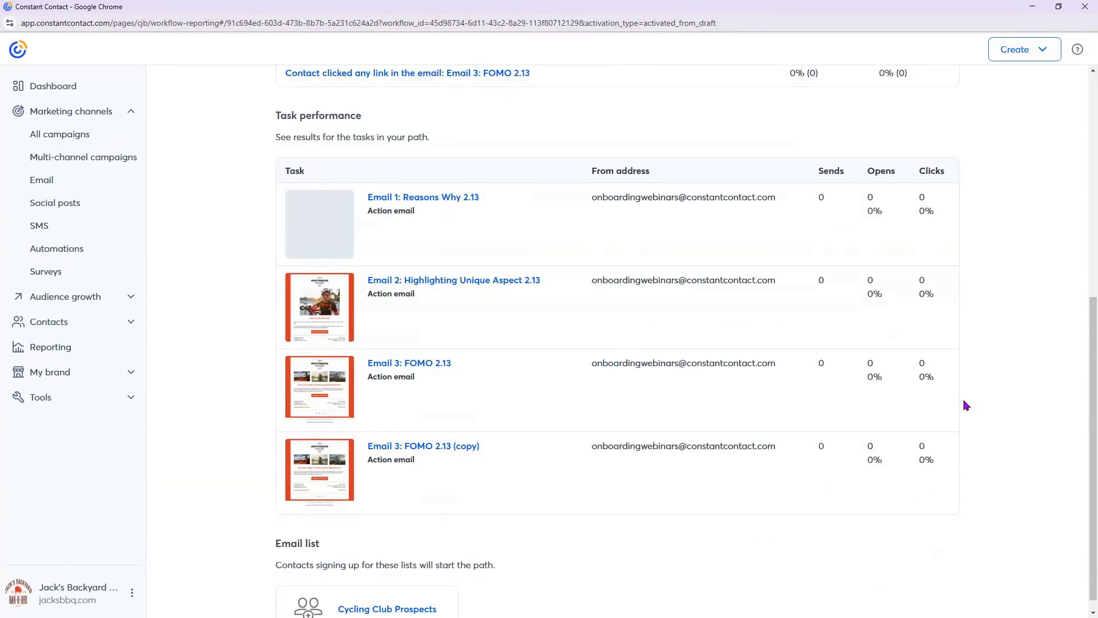
- Look through the path's performance report, covering its overall results, conditional split and task performance
scroll(967, 405, "up", 7)
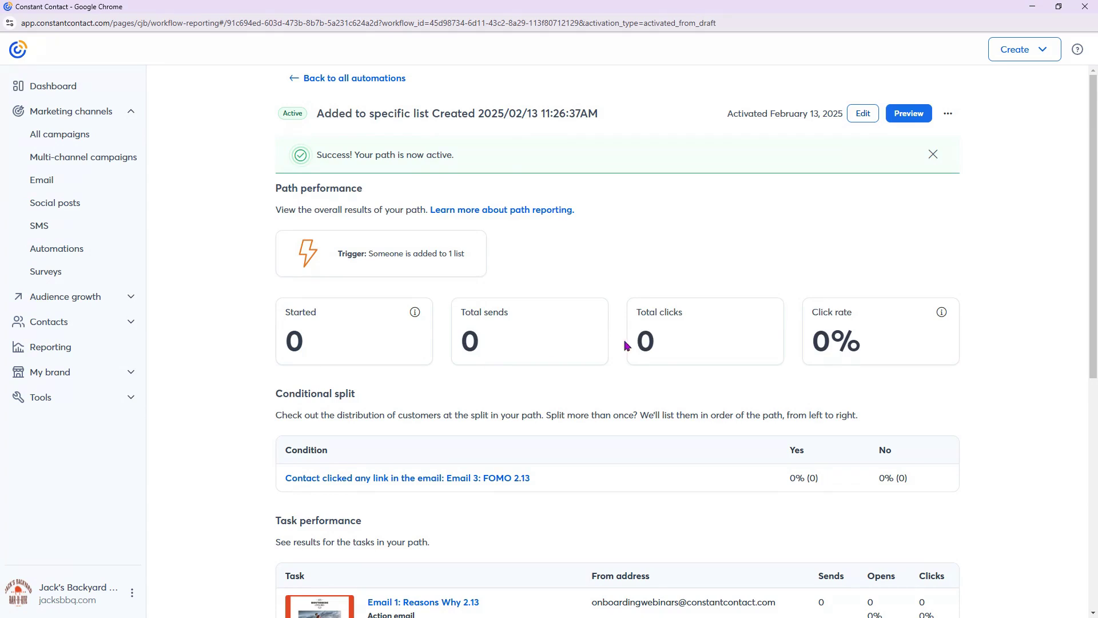
scroll(915, 345, "down", 4)
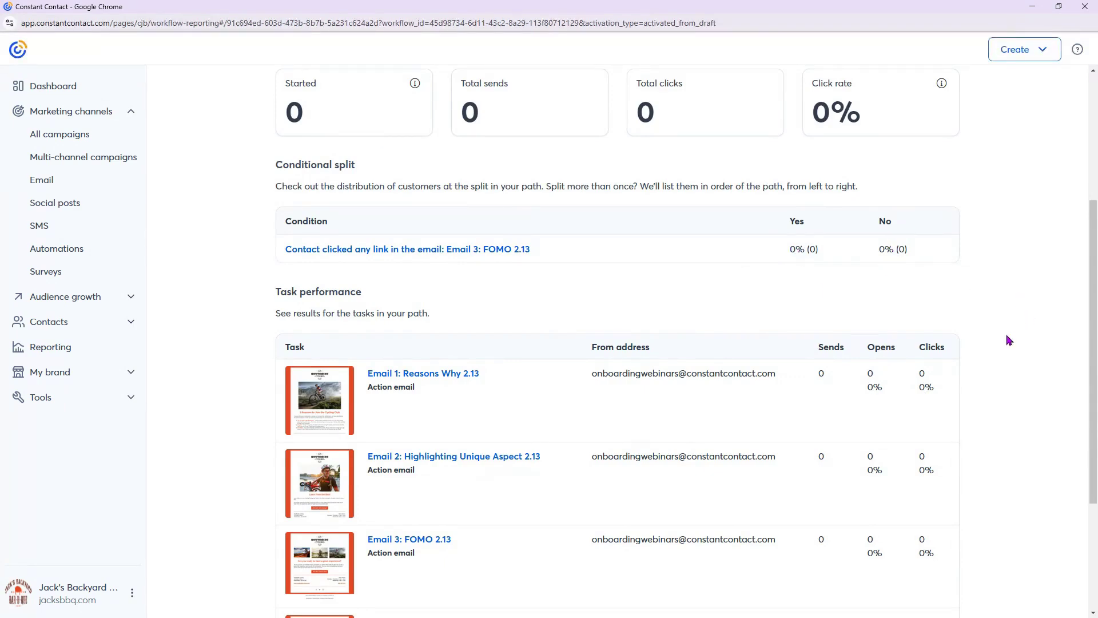
scroll(963, 418, "down", 3)
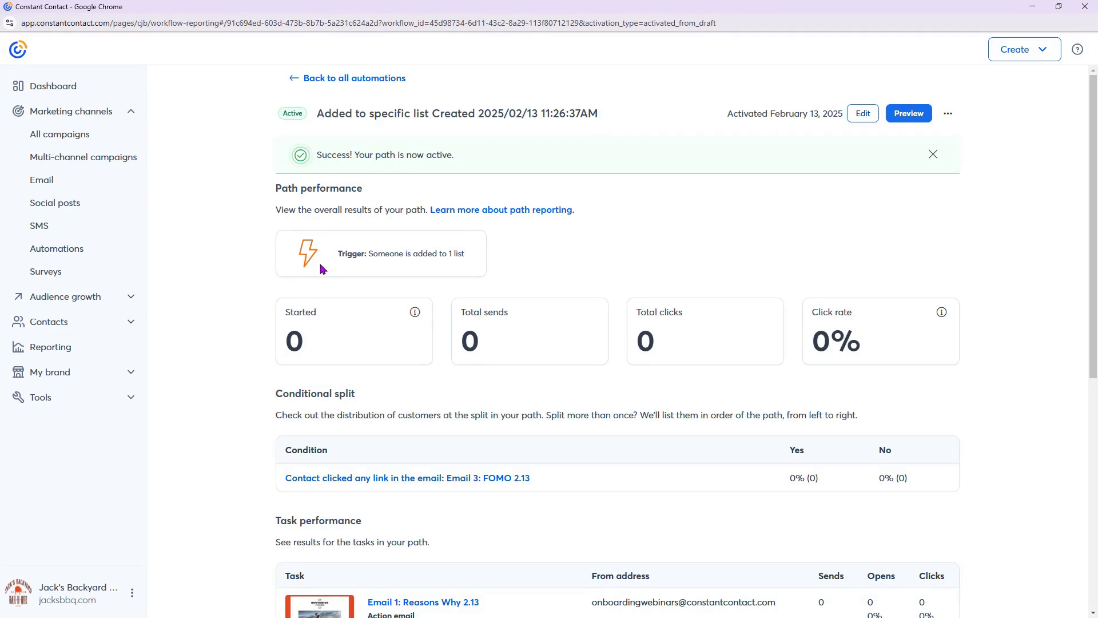
- Return to the list of all automations and start creating a new automation path from a template
left_click(345, 84)
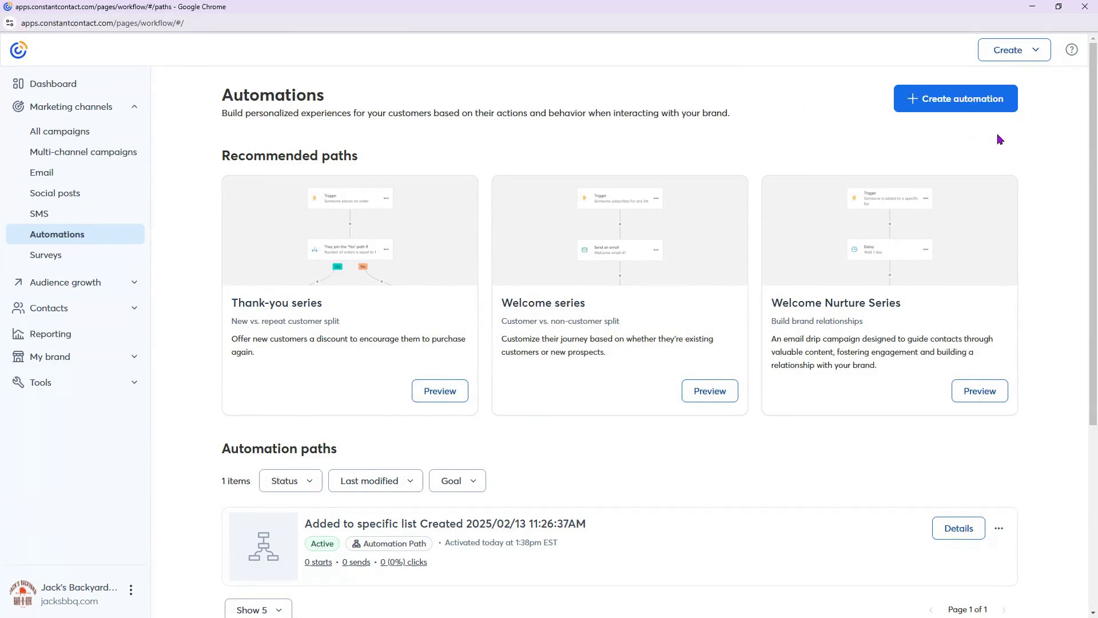
left_click(936, 101)
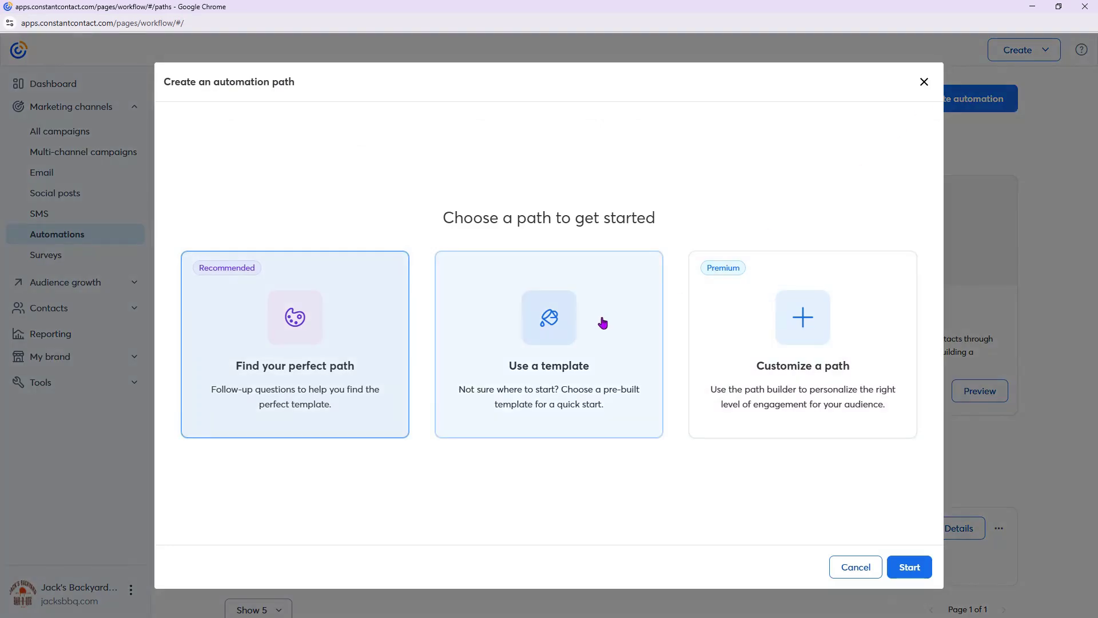
left_click(603, 323)
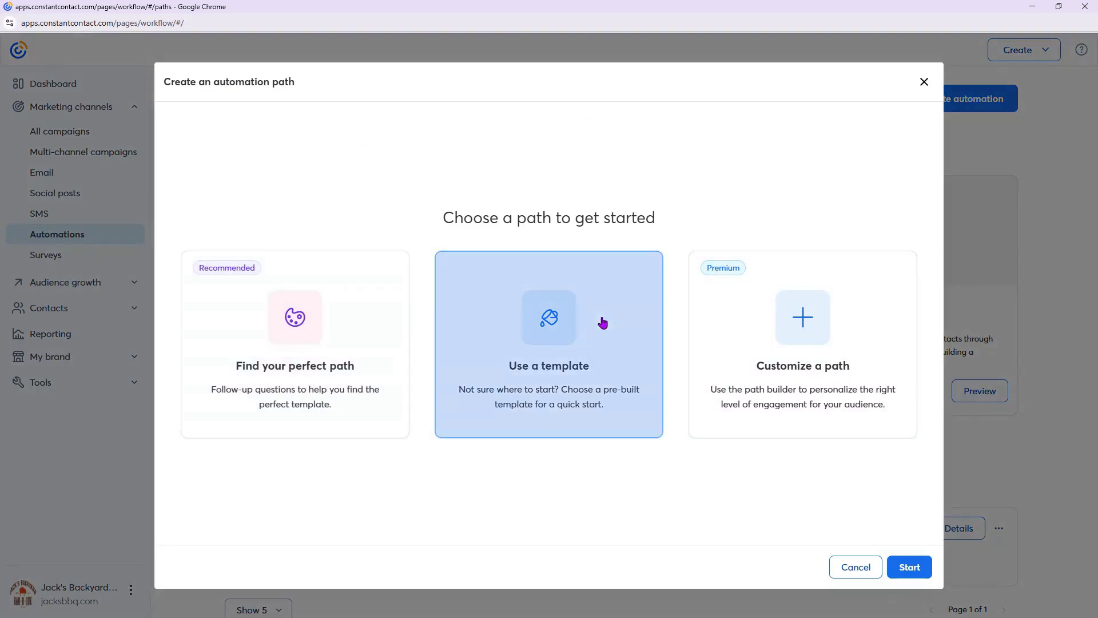
left_click(909, 567)
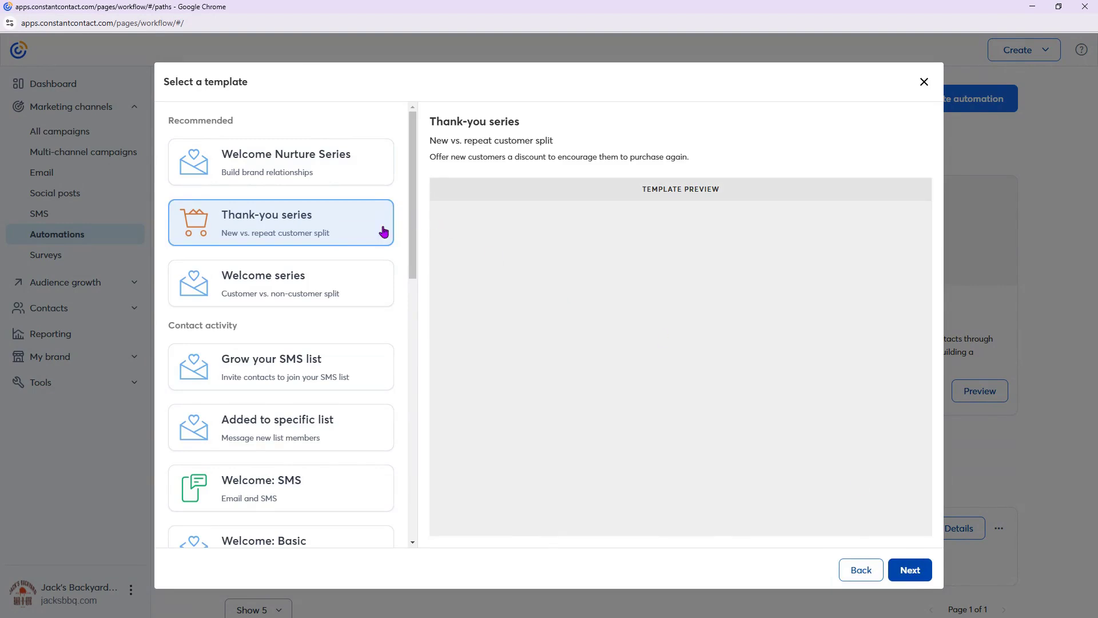
- Preview the Birthday: SMS calendar date template and create the path from it
scroll(329, 305, "down", 6)
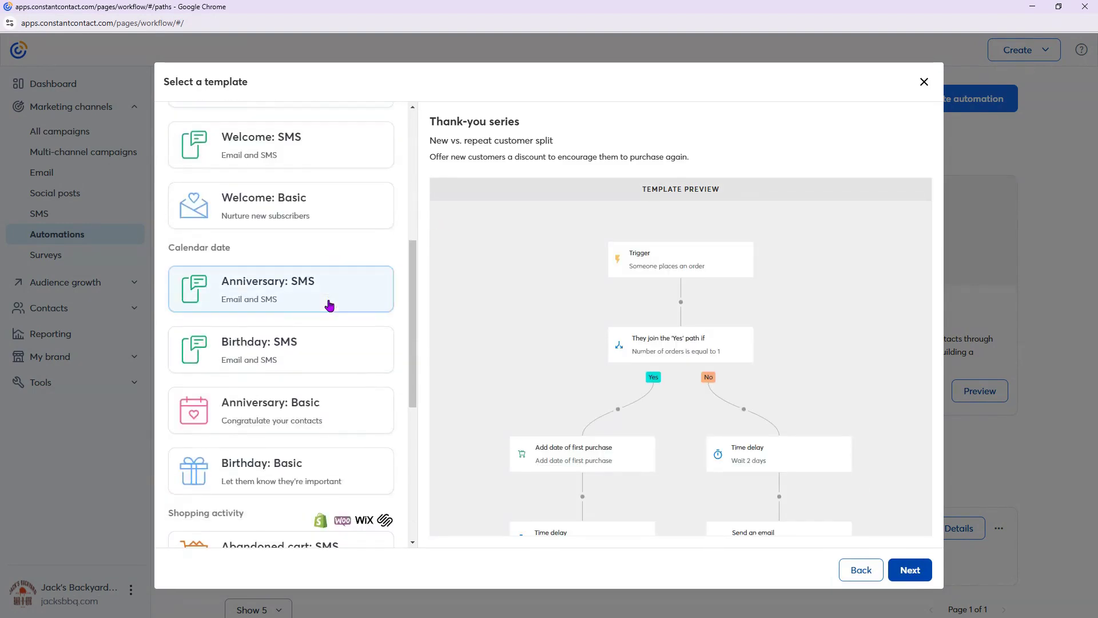
scroll(330, 304, "down", 1)
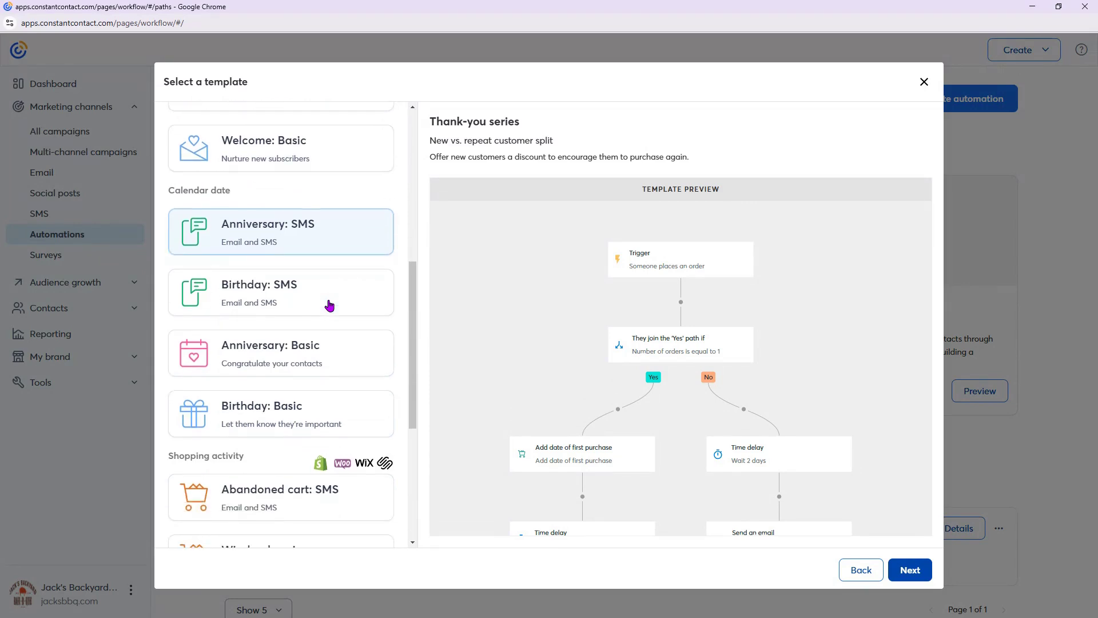
left_click(261, 296)
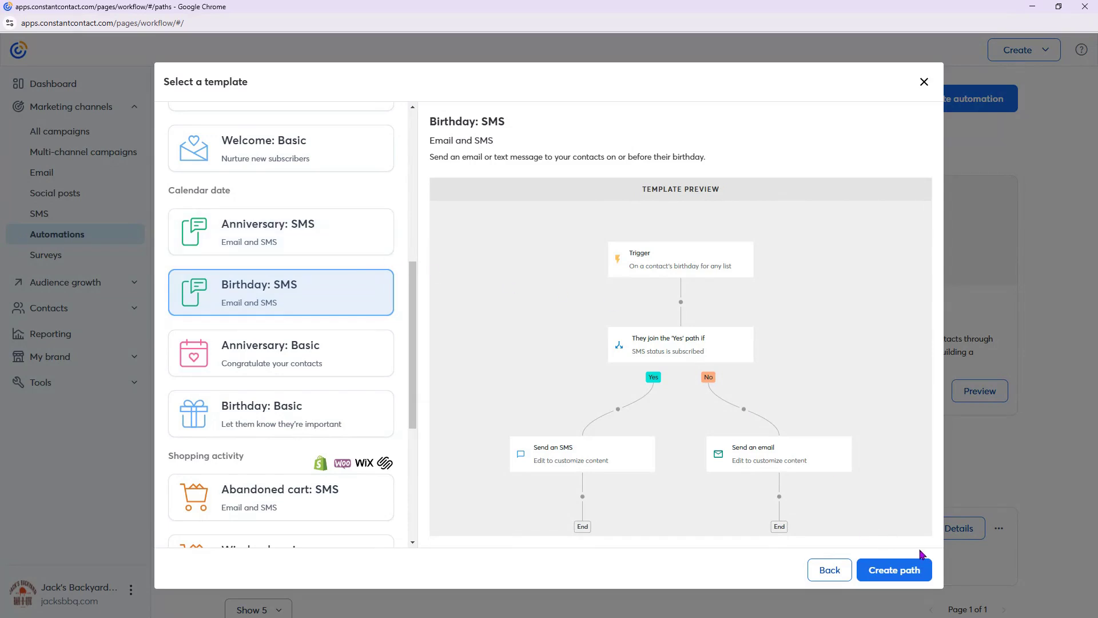
scroll(772, 364, "down", 1)
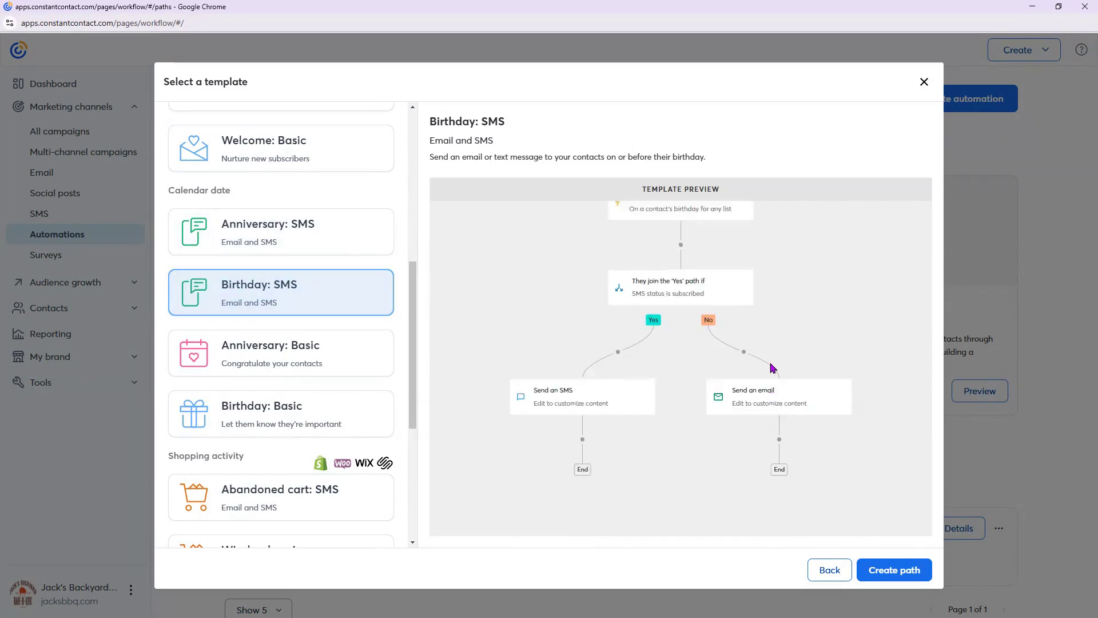
scroll(772, 366, "down", 1)
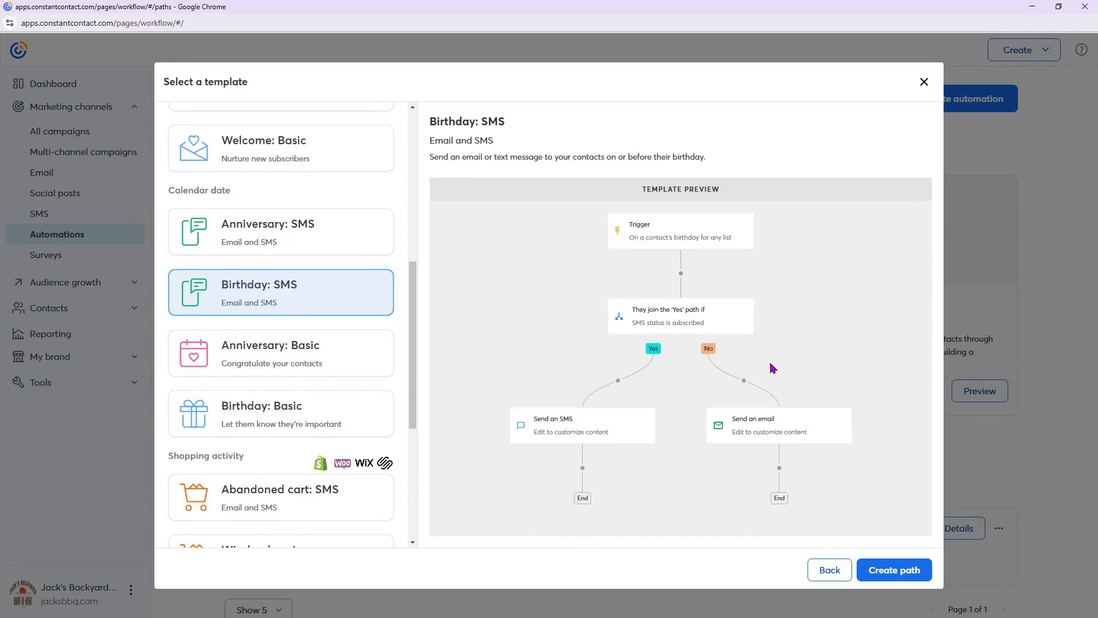
left_click(896, 574)
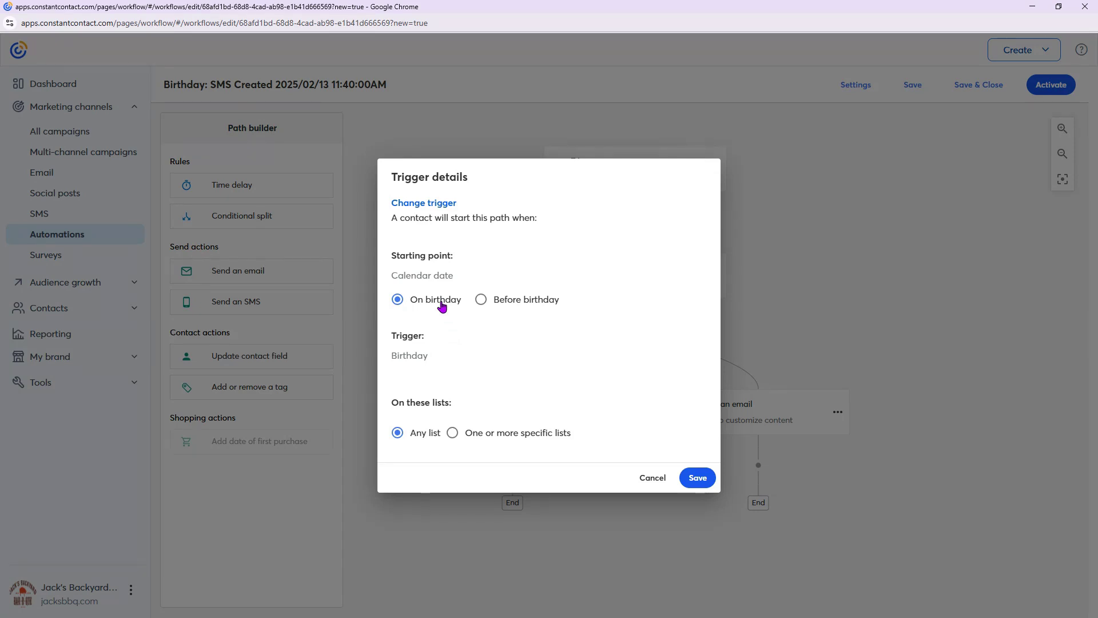
- Set the trigger's starting point to 7 days before the contact's birthday
left_click(487, 300)
left_click(610, 306)
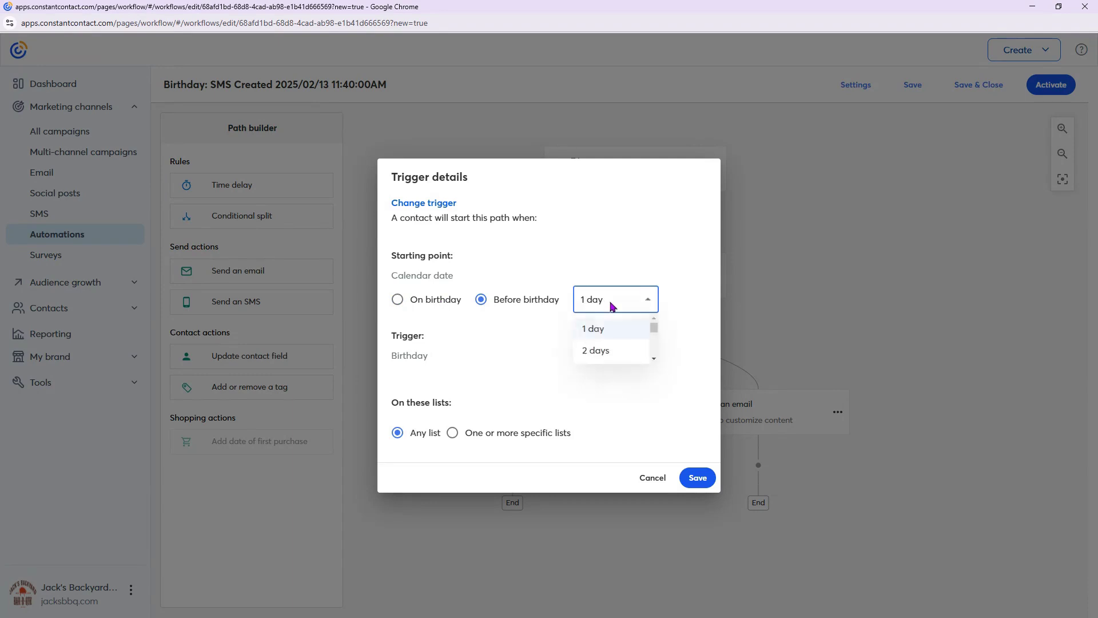
scroll(610, 352, "down", 5)
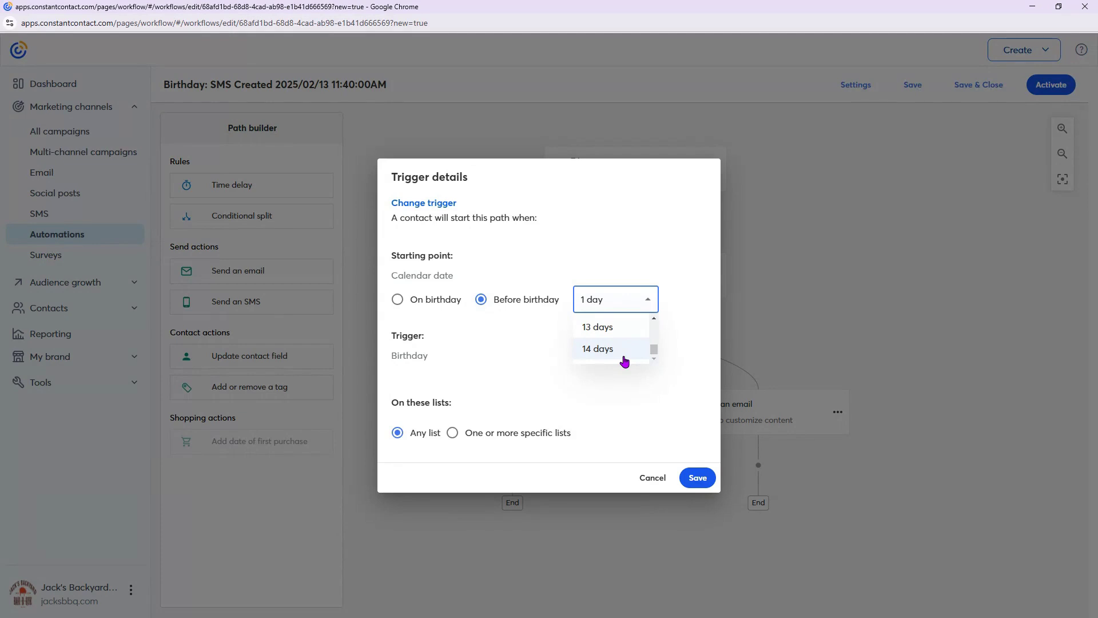
scroll(624, 361, "up", 4)
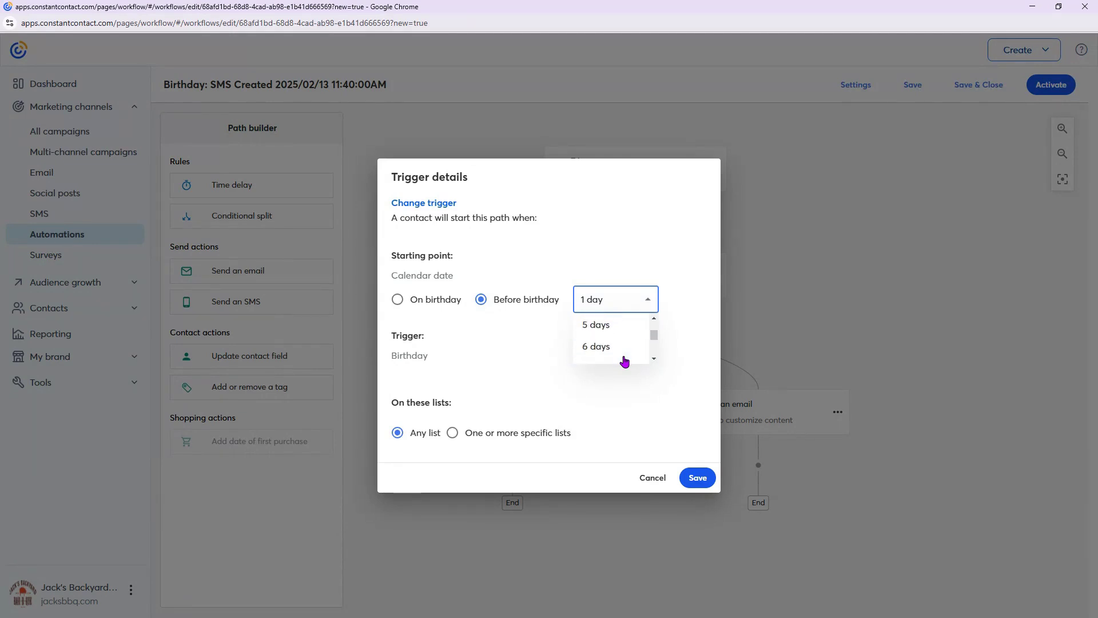
scroll(624, 358, "down", 2)
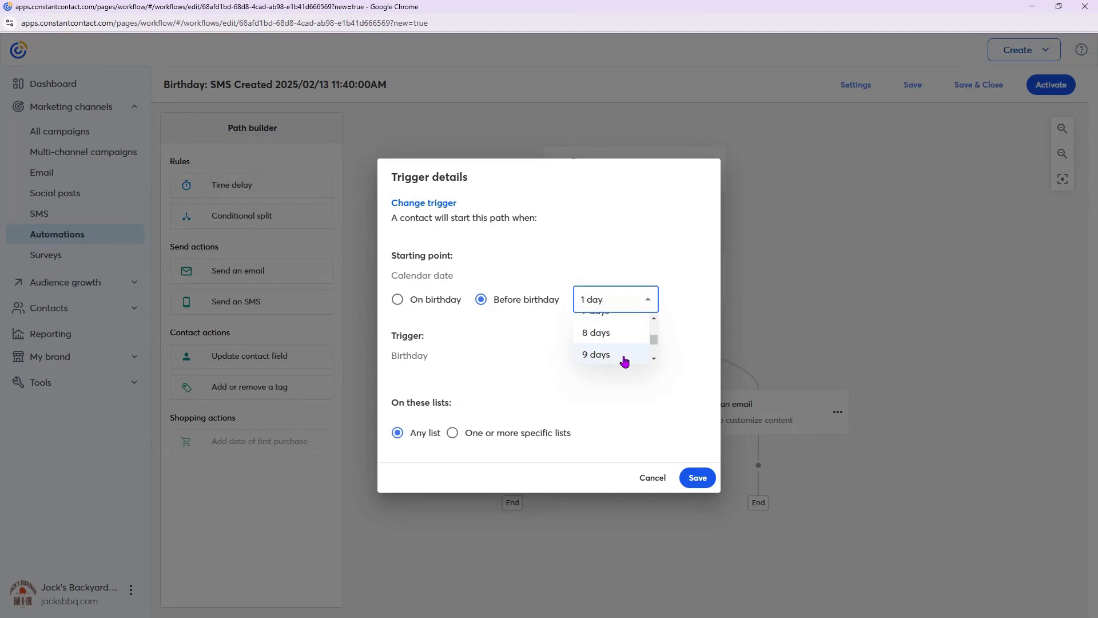
left_click(597, 315)
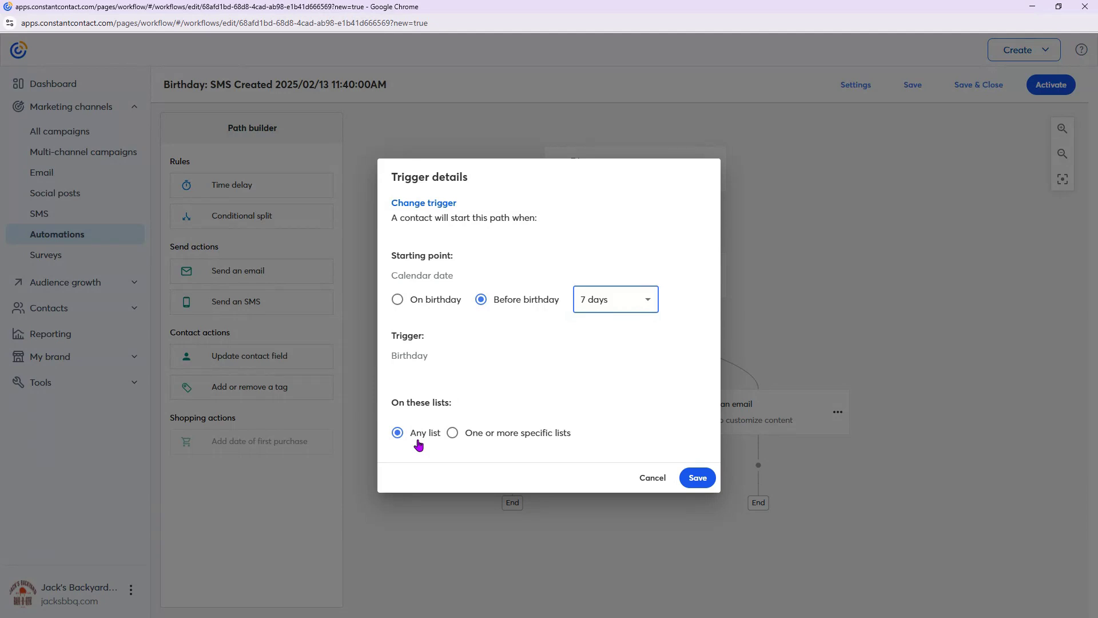
- Check the specific contact lists on offer, put the trigger back on any list and save the trigger details
left_click(452, 434)
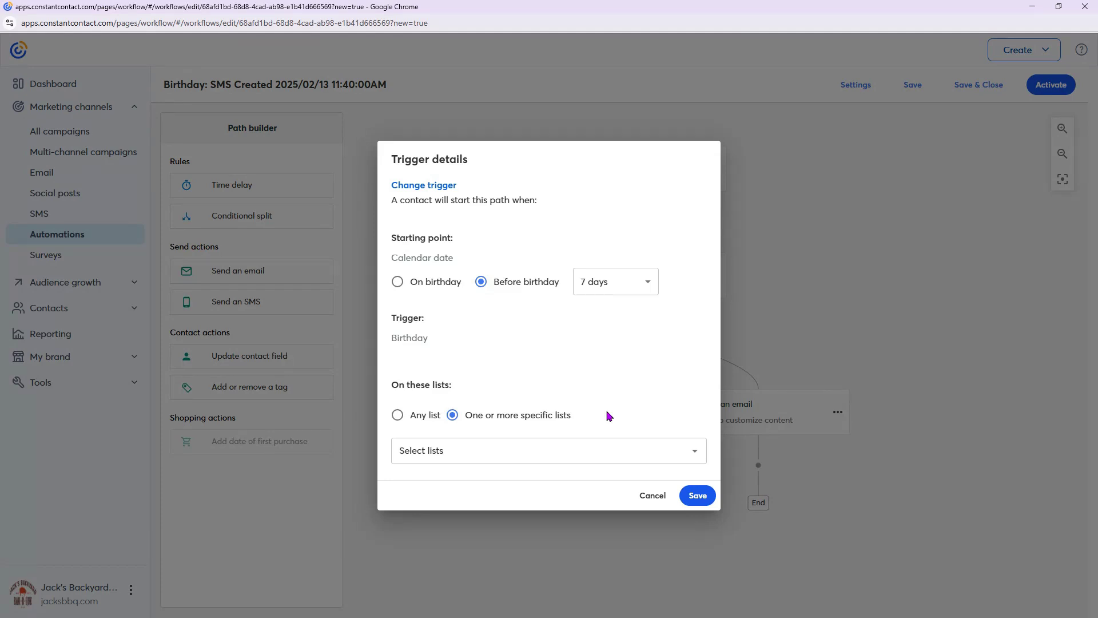
left_click(692, 452)
scroll(575, 495, "down", 3)
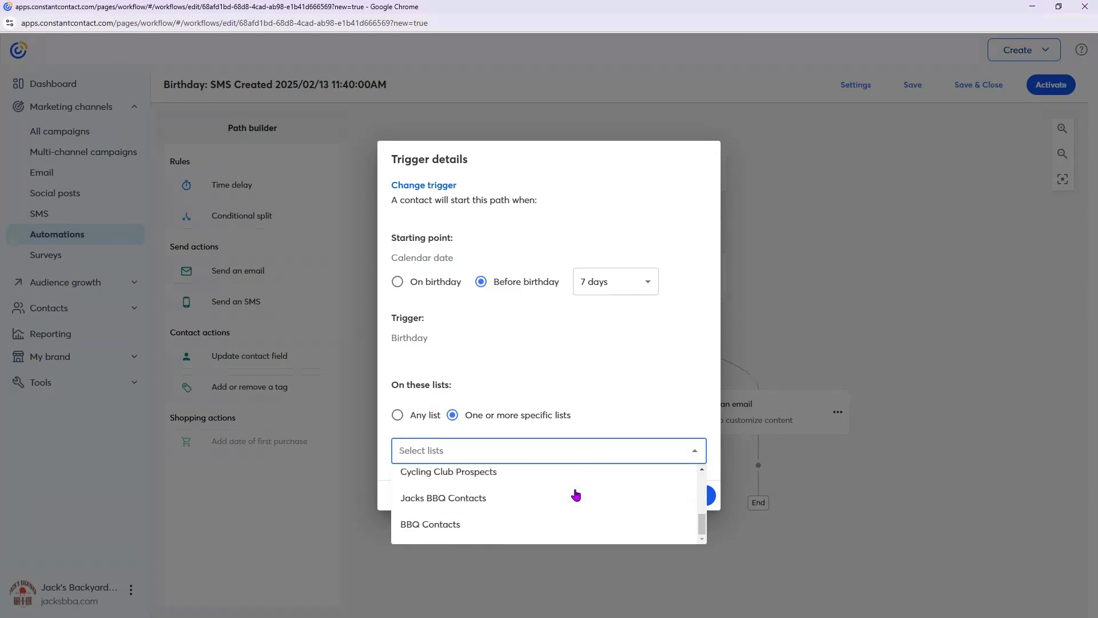
scroll(576, 495, "up", 5)
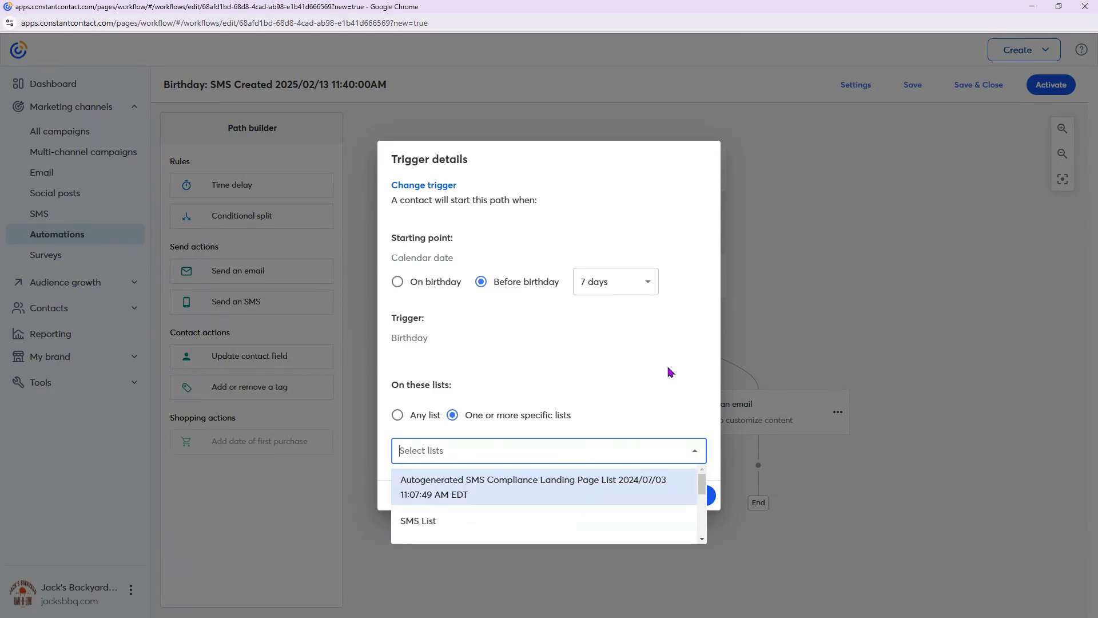
left_click(669, 381)
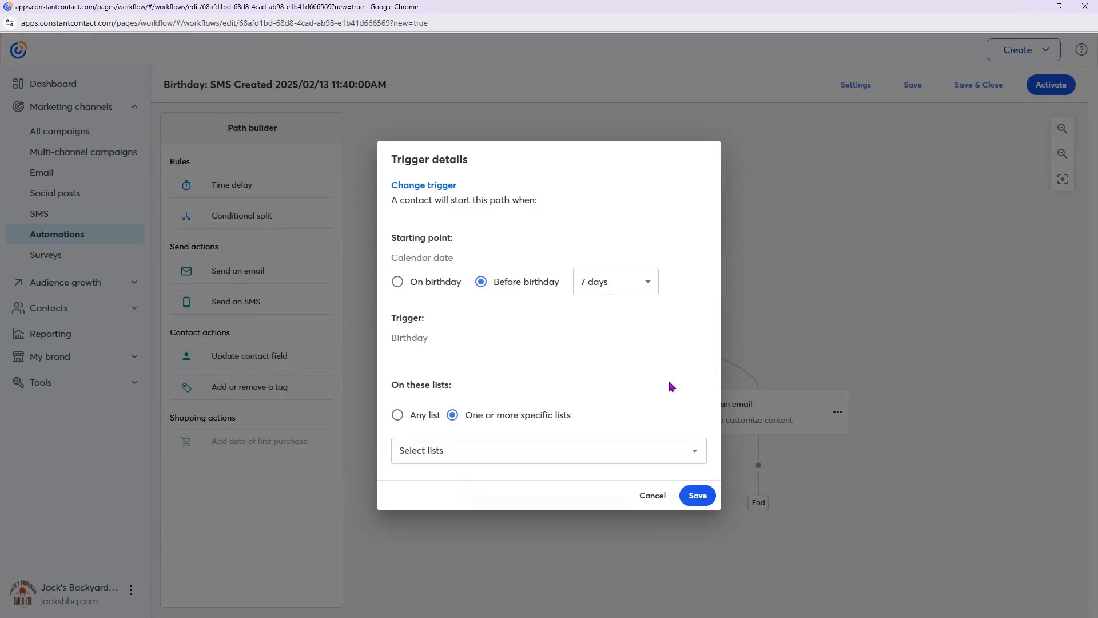
left_click(399, 415)
left_click(698, 478)
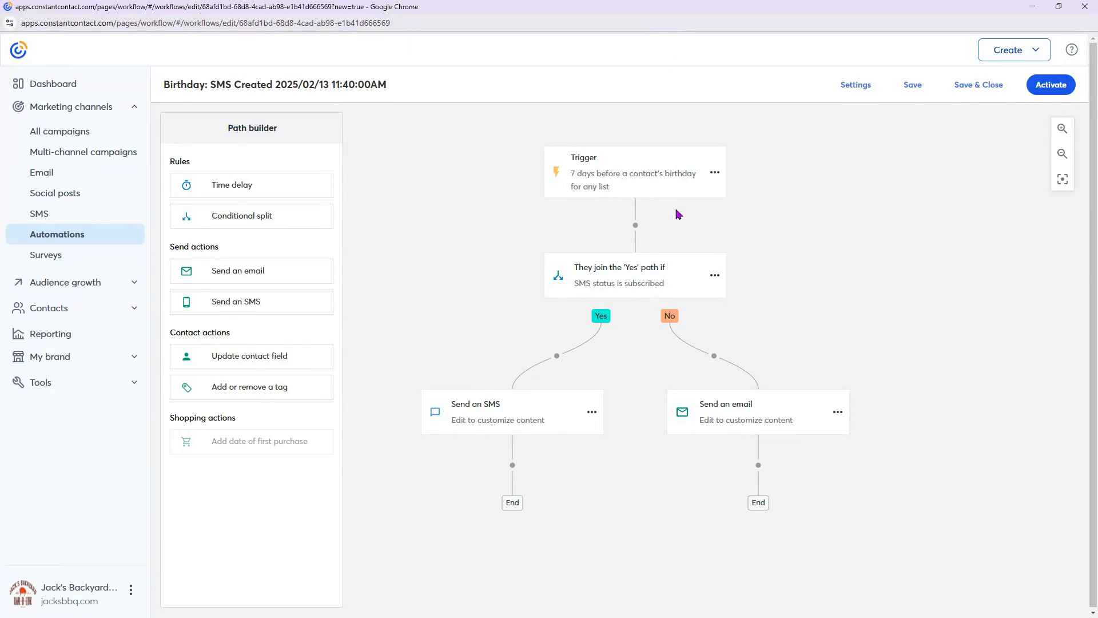
- Try to set up the SMS in the split's Yes branch under the name Birthday Text Promo
left_click(592, 413)
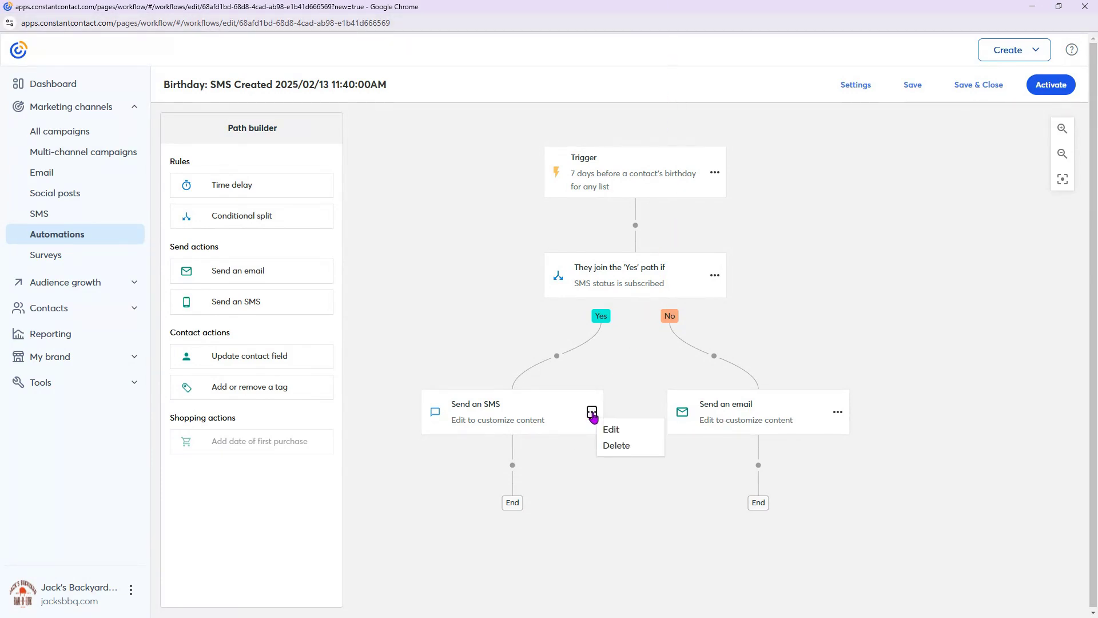
left_click(656, 430)
left_click(538, 310)
type("Birthday Text Promo")
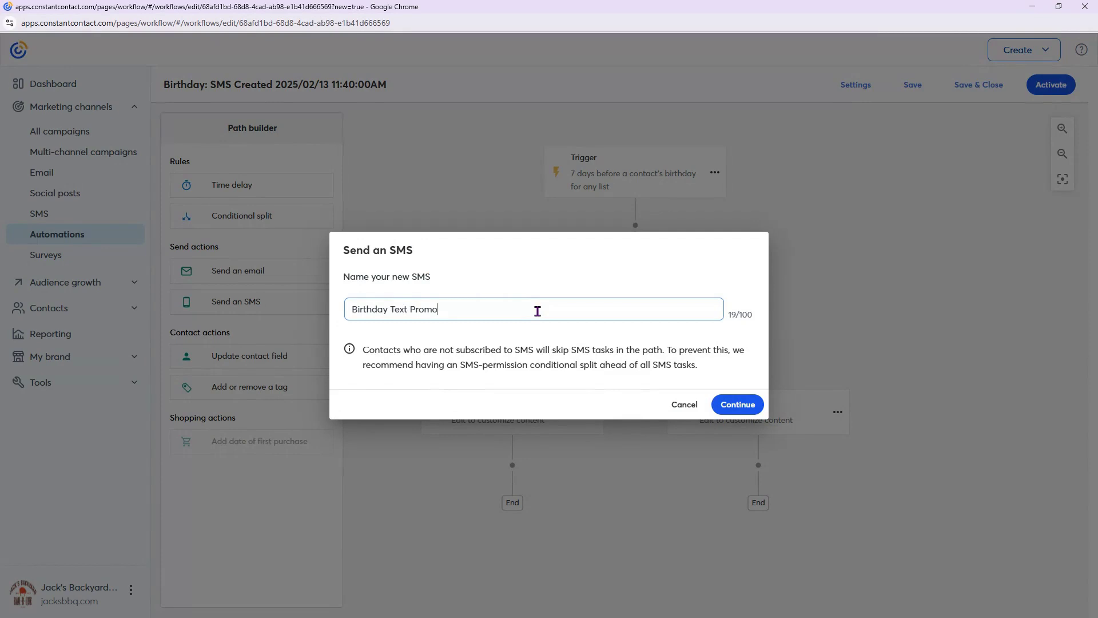
left_click(755, 405)
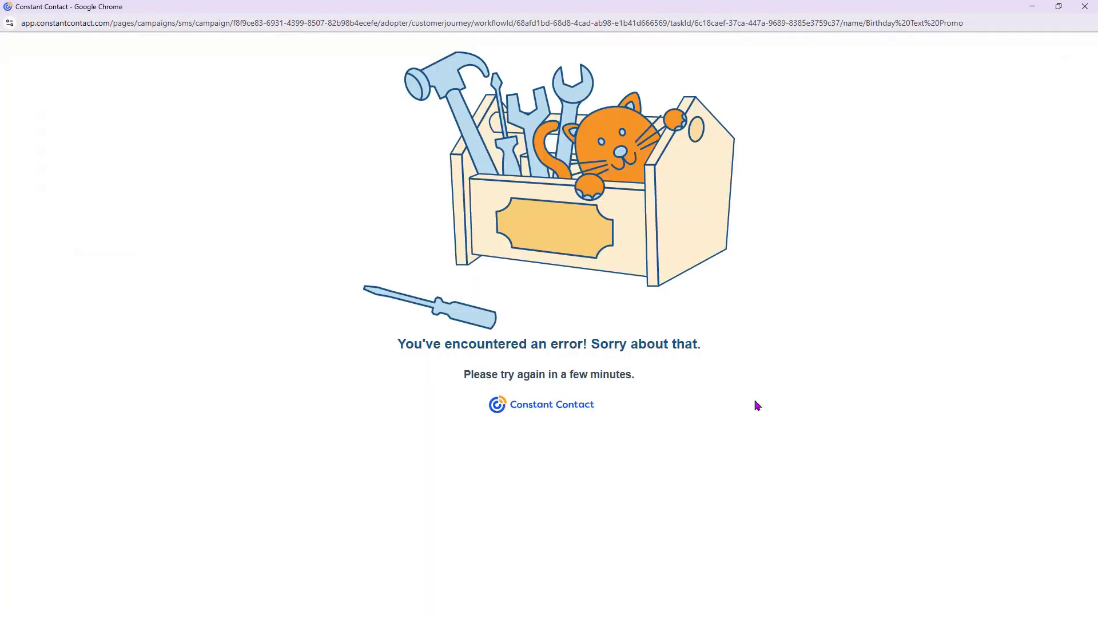
- Go back from the error page to the birthday path in the path builder
right_click(526, 216)
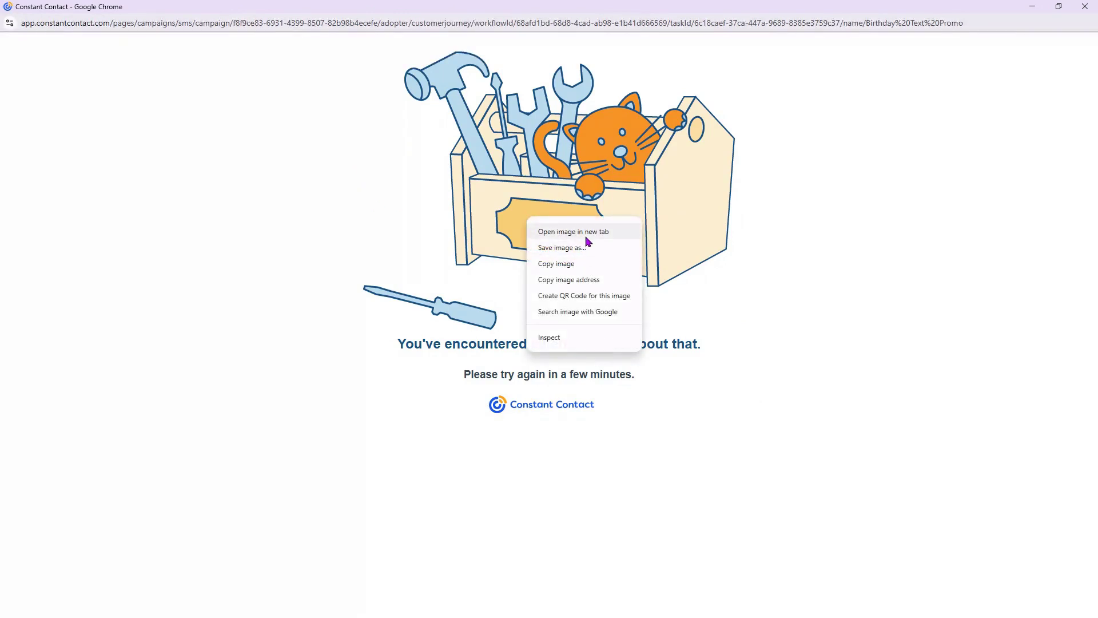
left_click(775, 297)
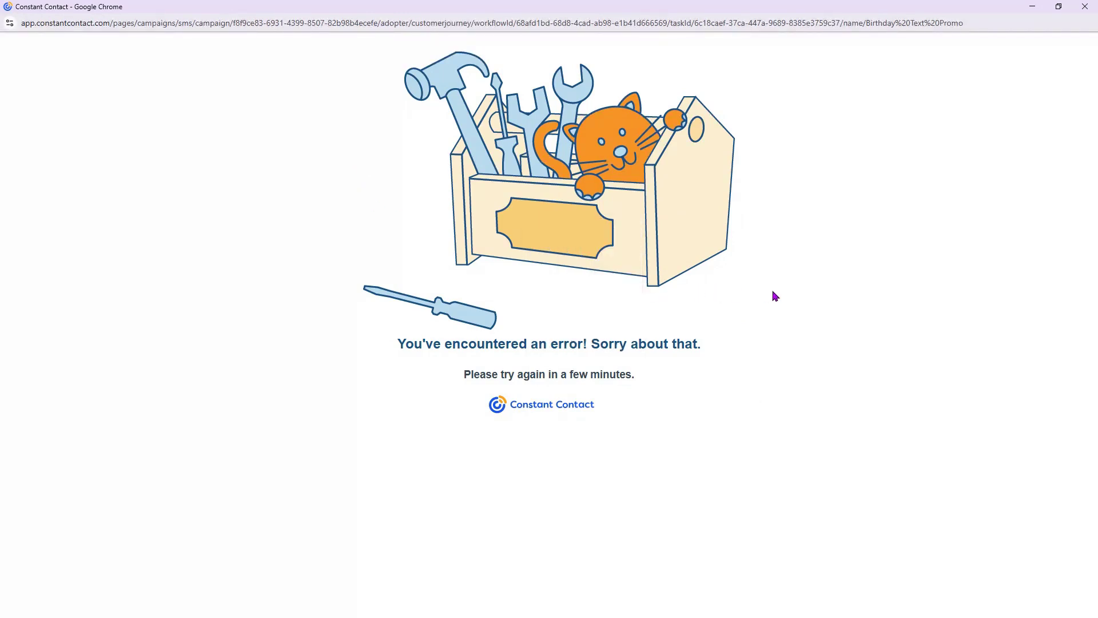
right_click(599, 283)
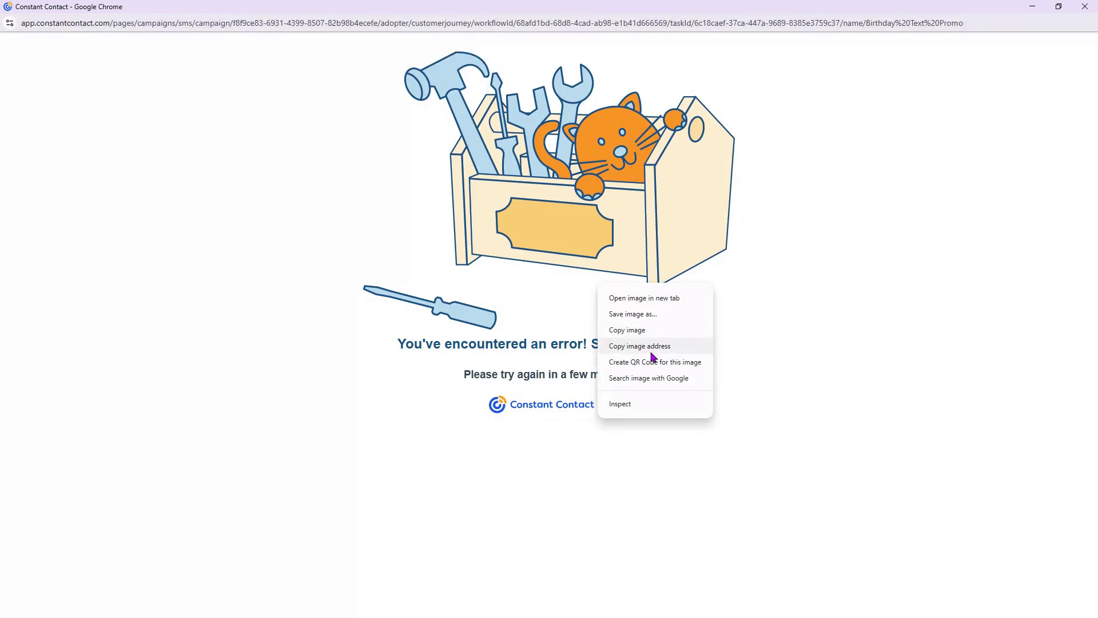
right_click(722, 504)
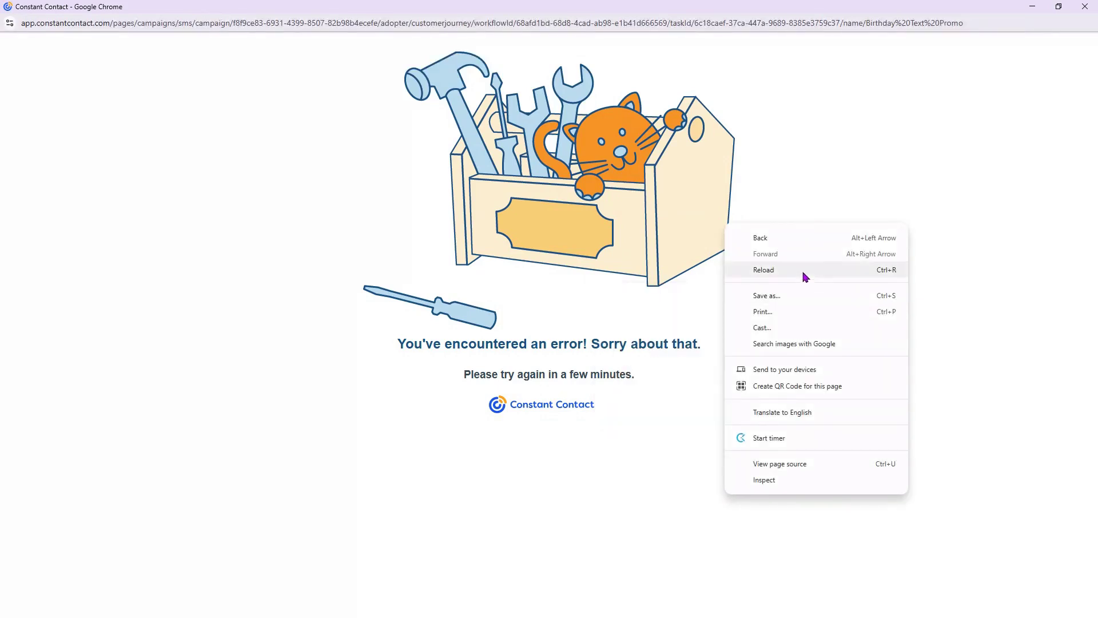
left_click(802, 244)
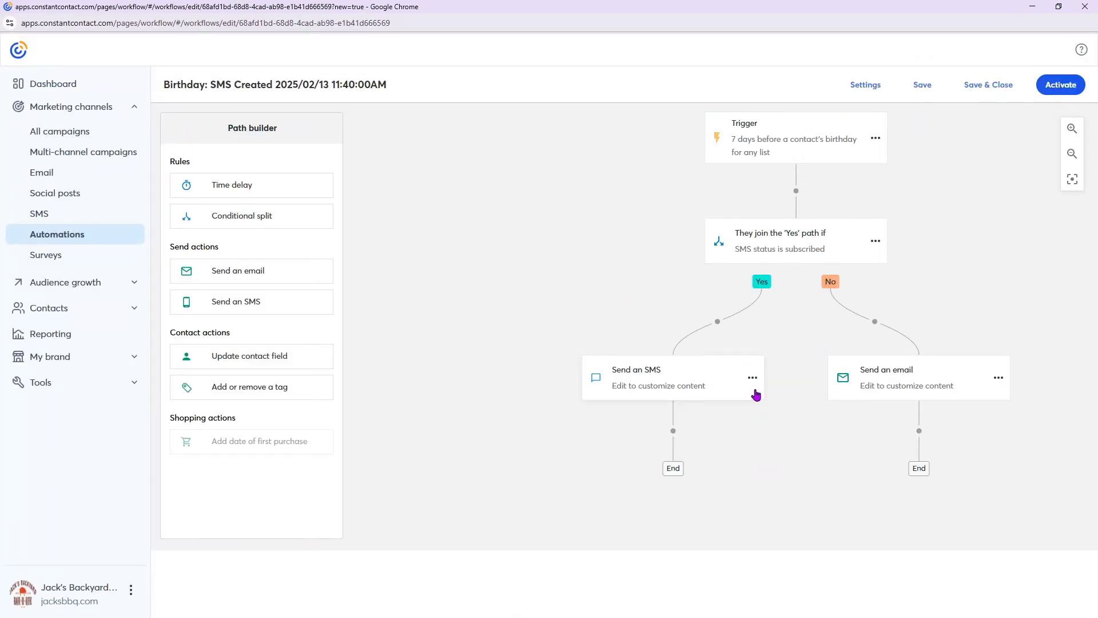
- Name the Yes branch's SMS Birthday and continue to its message editor
left_click(753, 377)
left_click(775, 400)
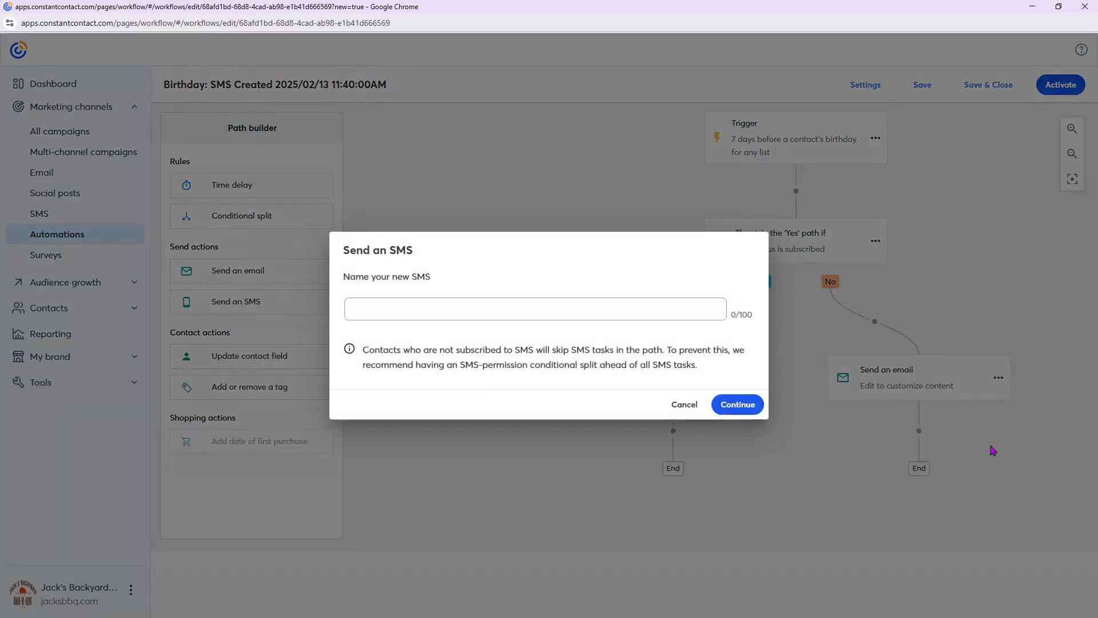
left_click(593, 315)
type("Birthday")
left_click(738, 407)
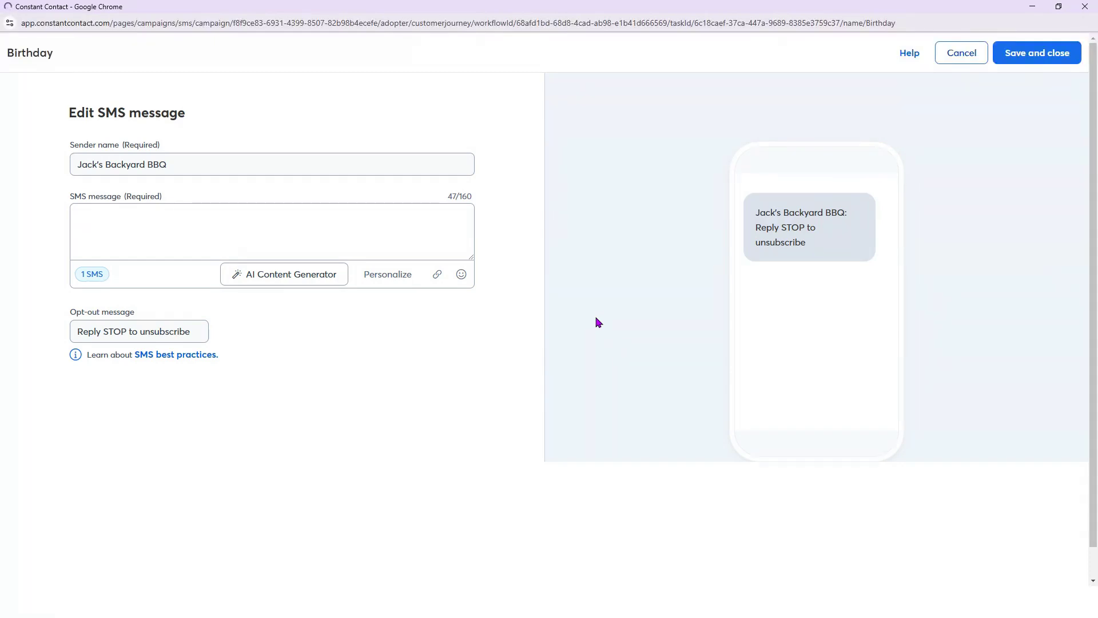
- Generate AI message options for the birthday SMS from the details "birthday message with a coupon for a free entree"
left_click(275, 280)
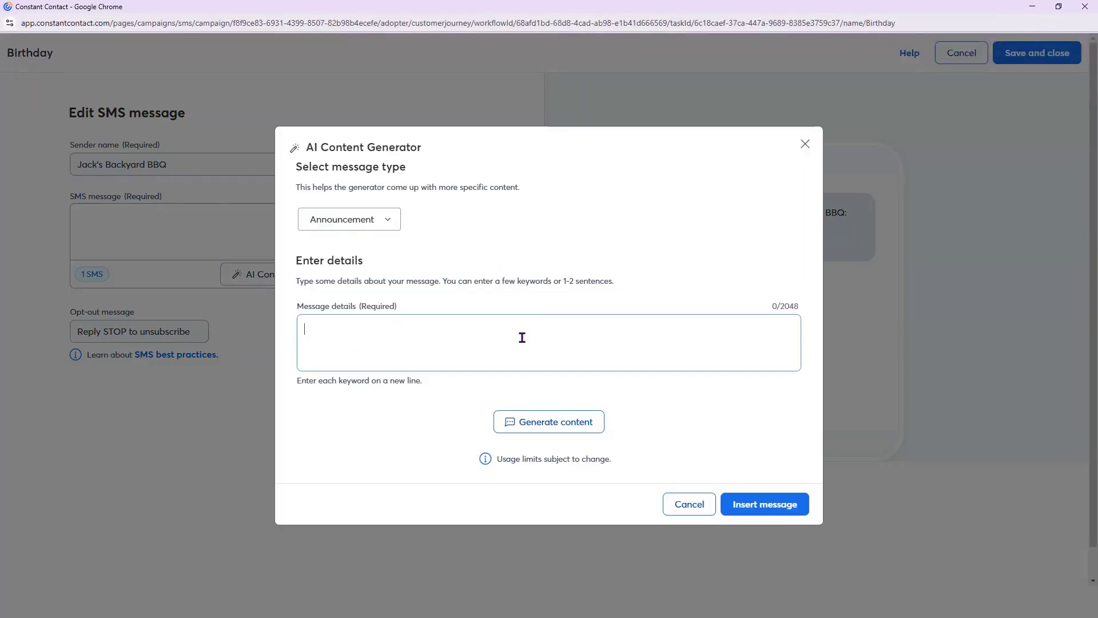
type("birthday message with")
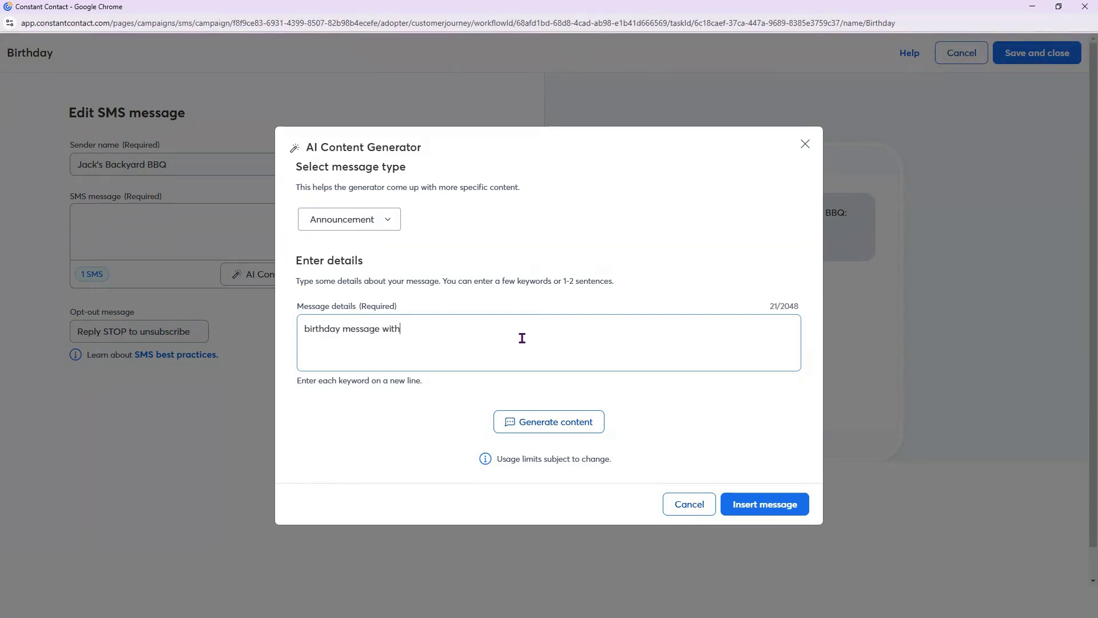
type(" a coupon for a free entree")
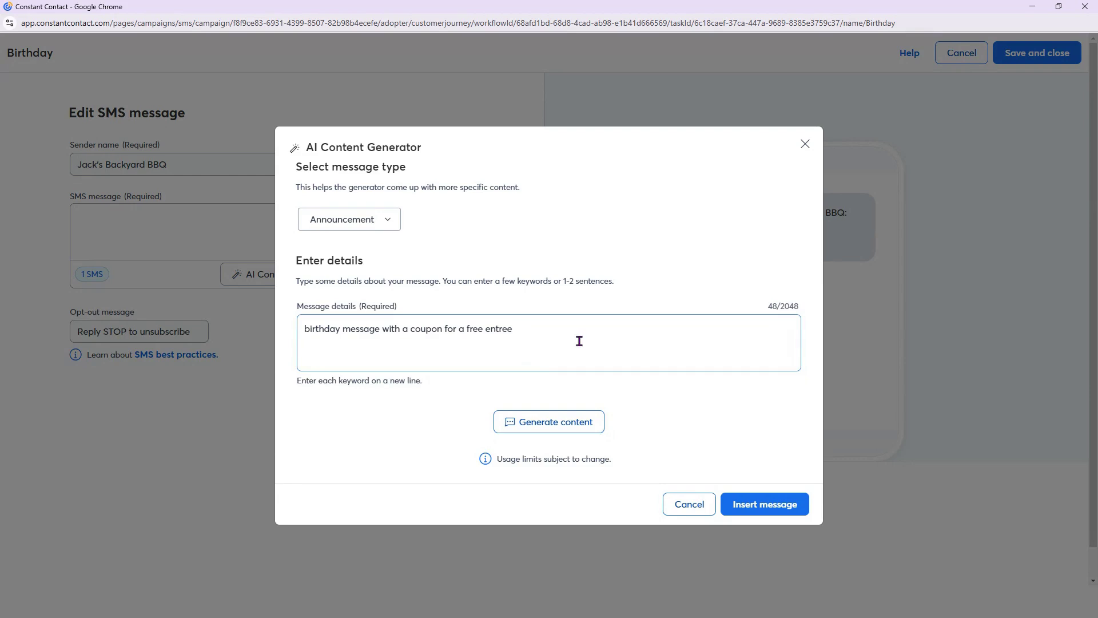
left_click(586, 425)
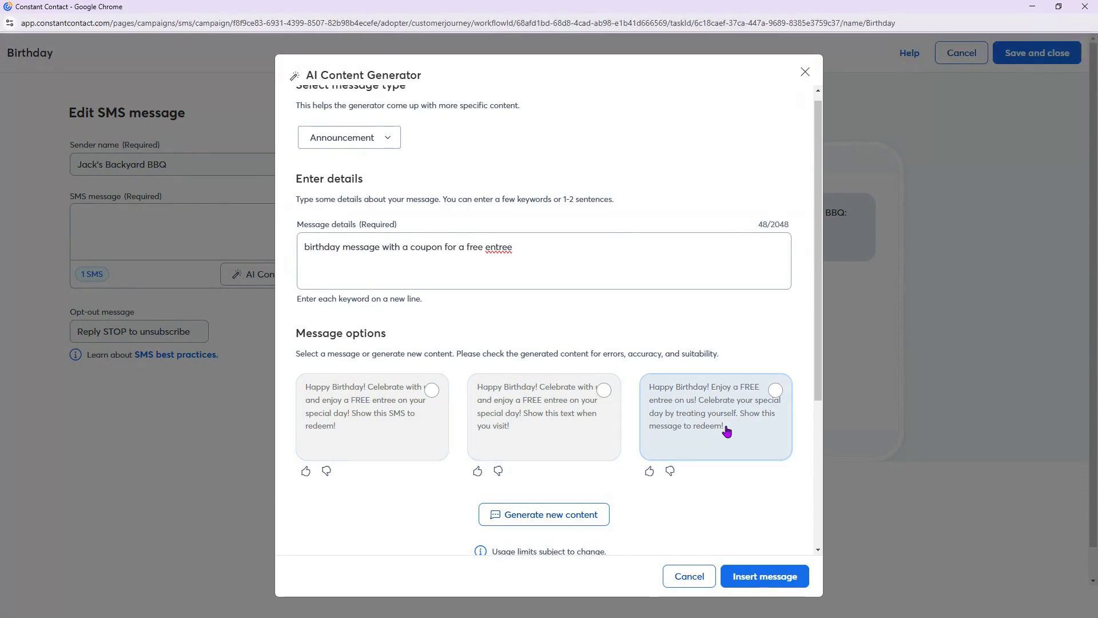
- Compare the generated messages, insert the third one starting "Happy Birthday! Enjoy a FREE entree on us!", and save and close the SMS
left_click(437, 433)
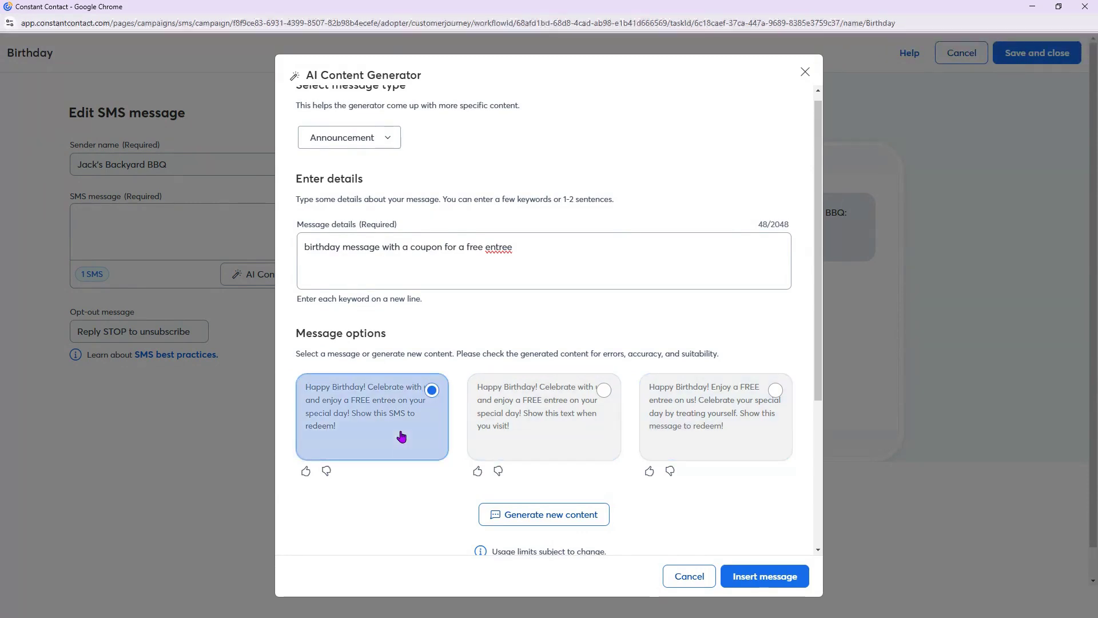
left_click(557, 434)
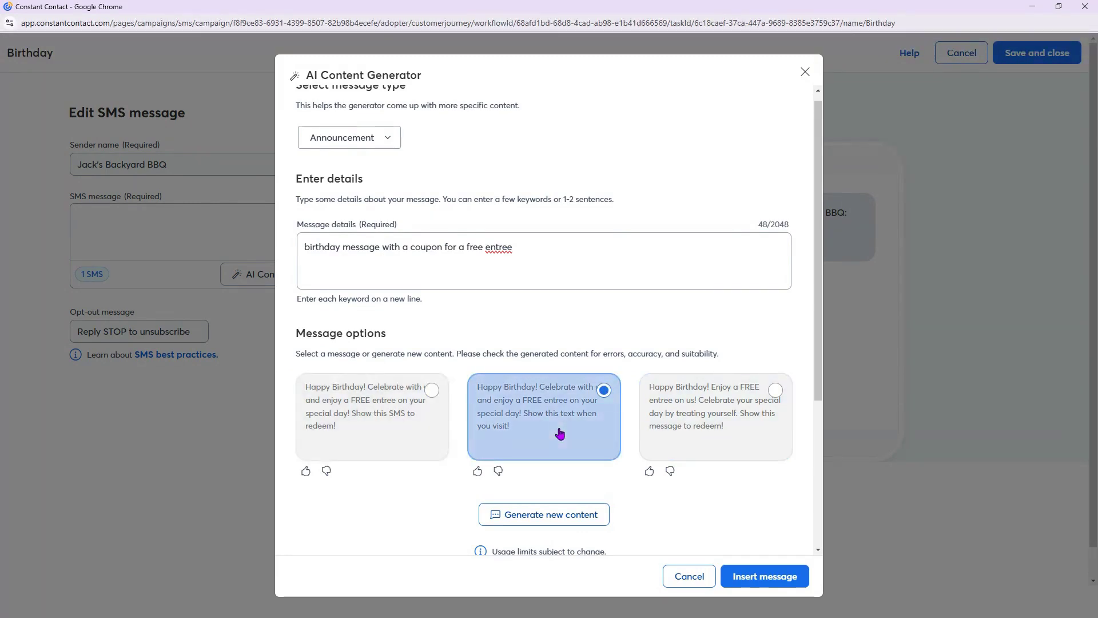
left_click(720, 434)
left_click(791, 578)
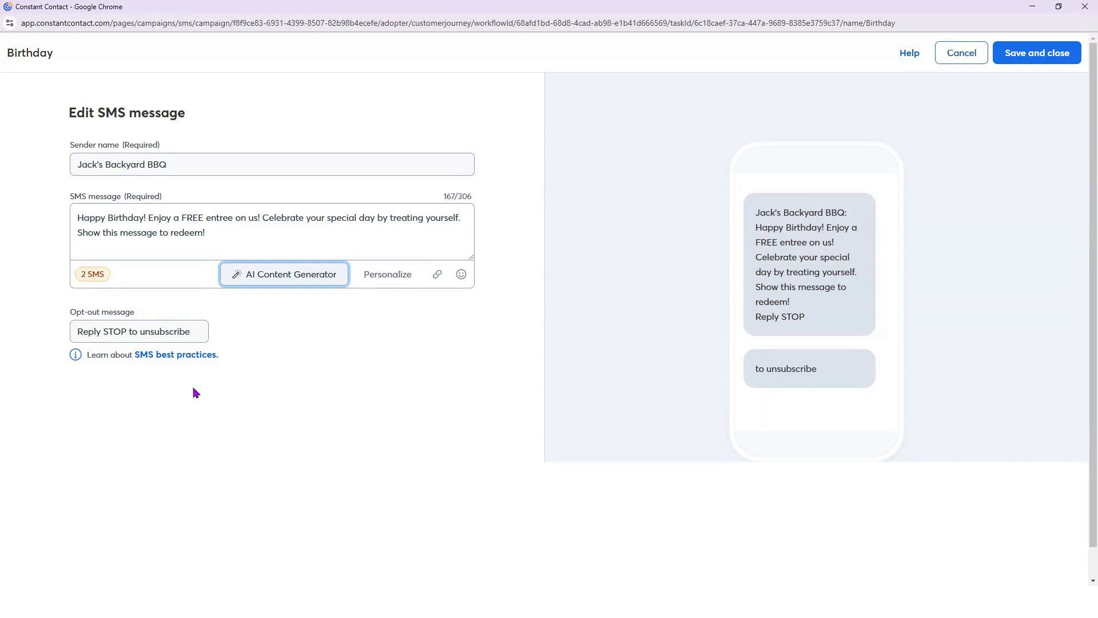
left_click(1011, 64)
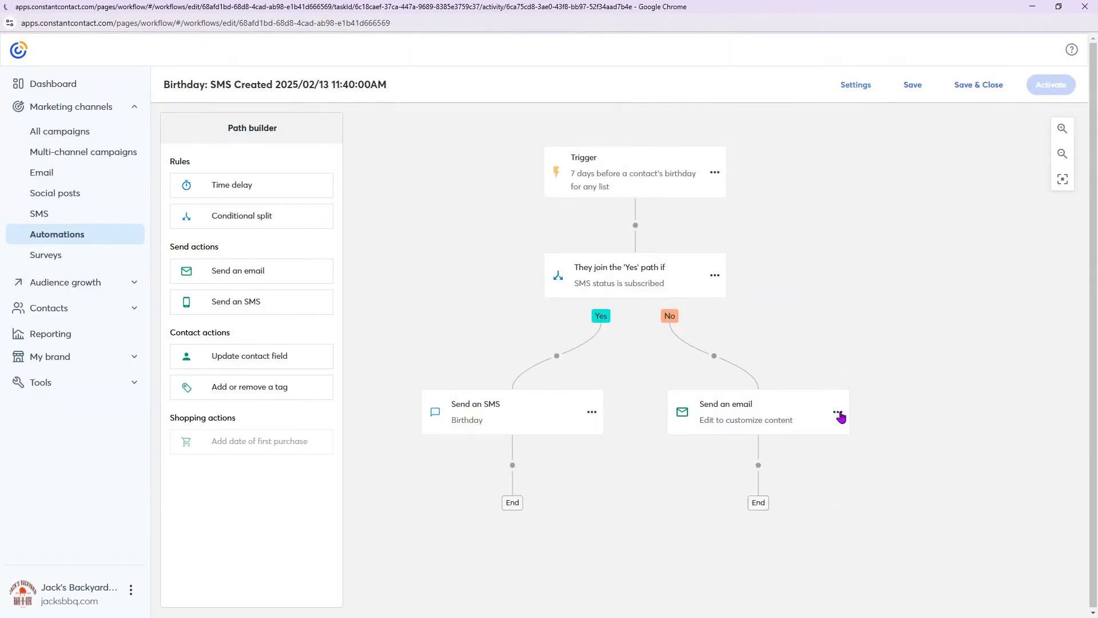
- Set up a new email named BirthdayEmail for the split's No branch and continue to the template choice
left_click(838, 412)
left_click(859, 430)
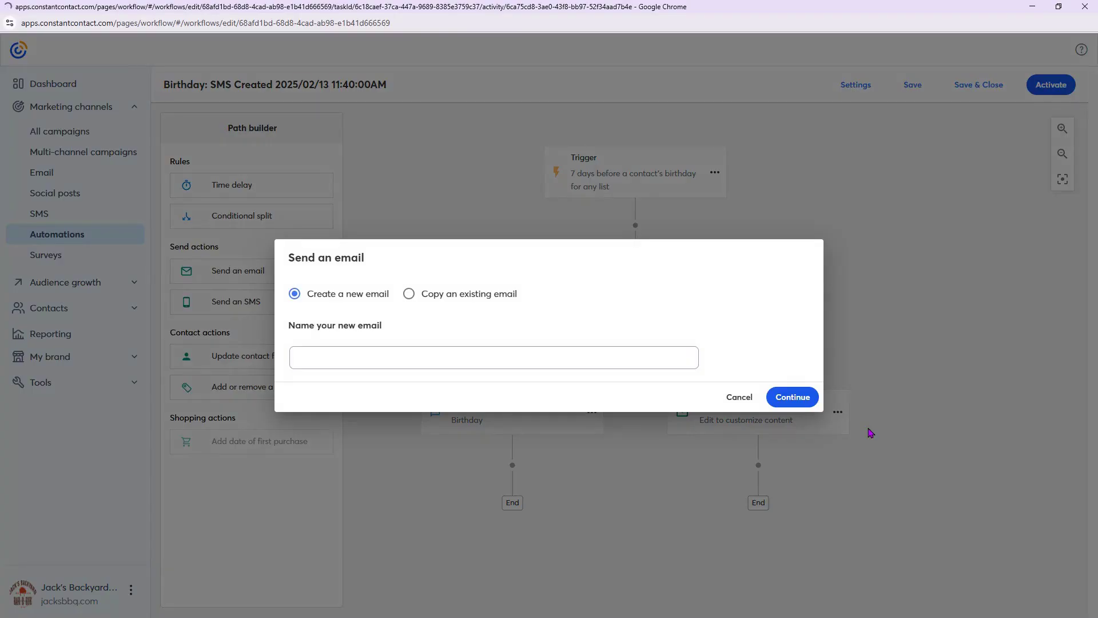
left_click(424, 296)
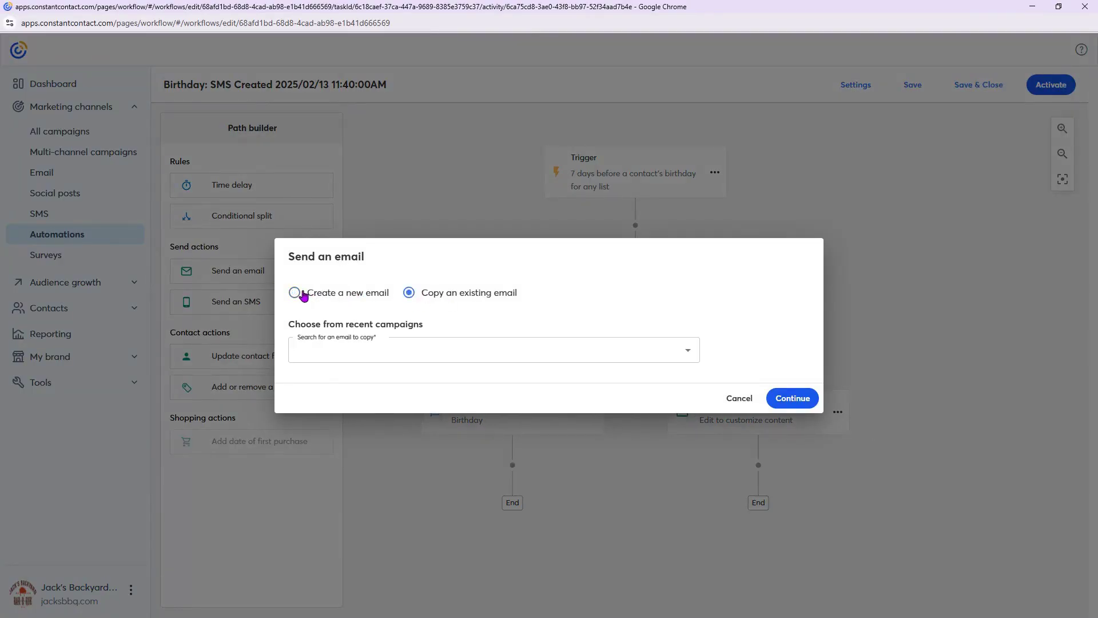
left_click(296, 294)
left_click(403, 351)
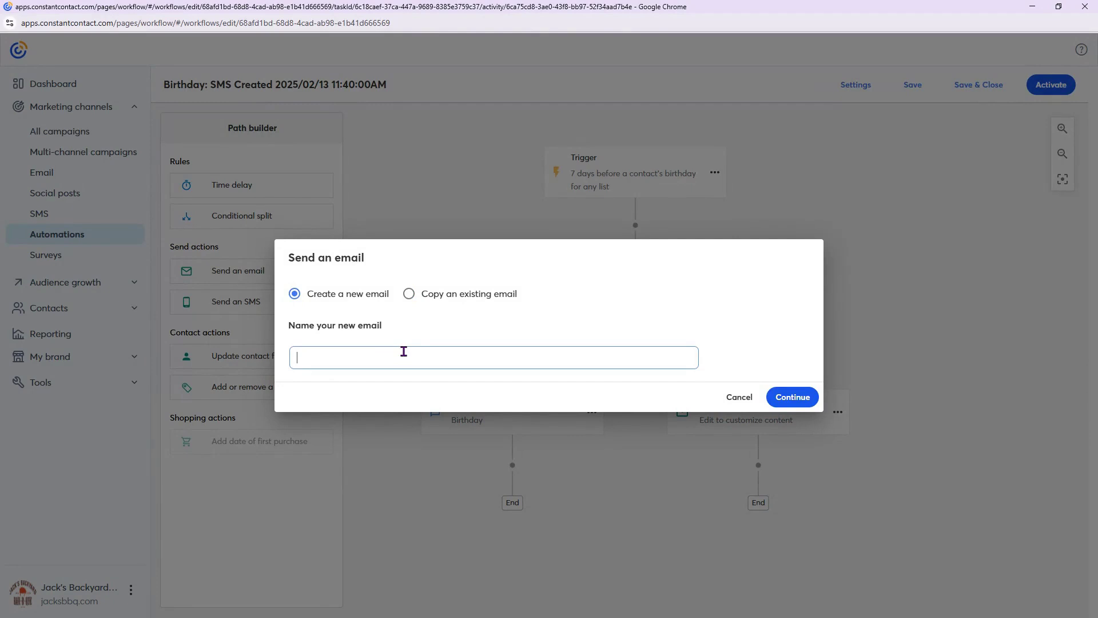
type("Birthday")
left_click(794, 404)
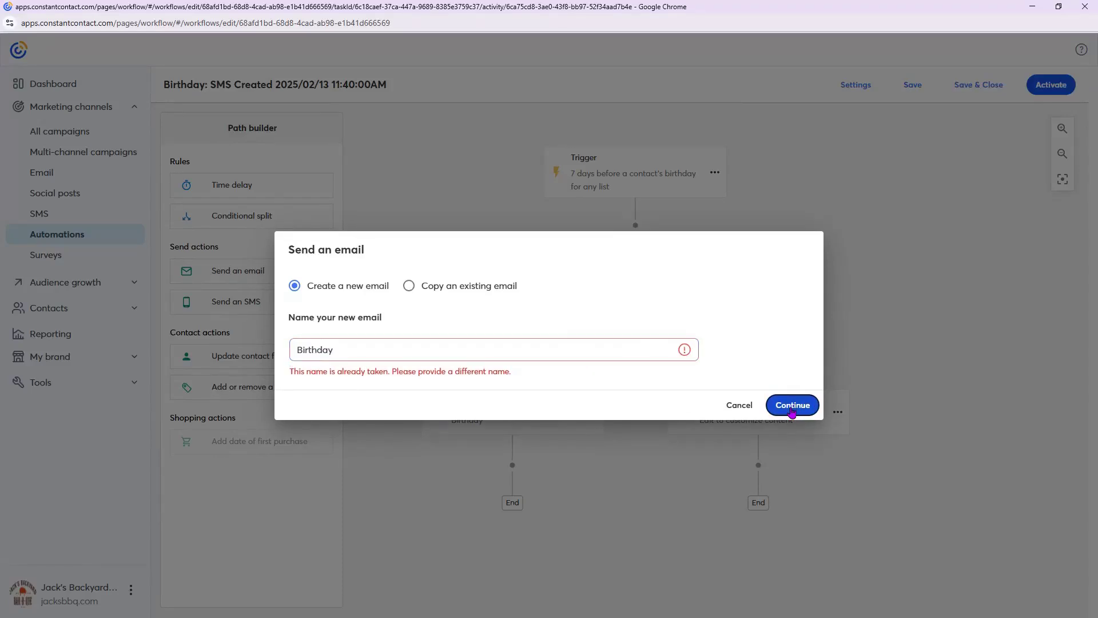
left_click(437, 357)
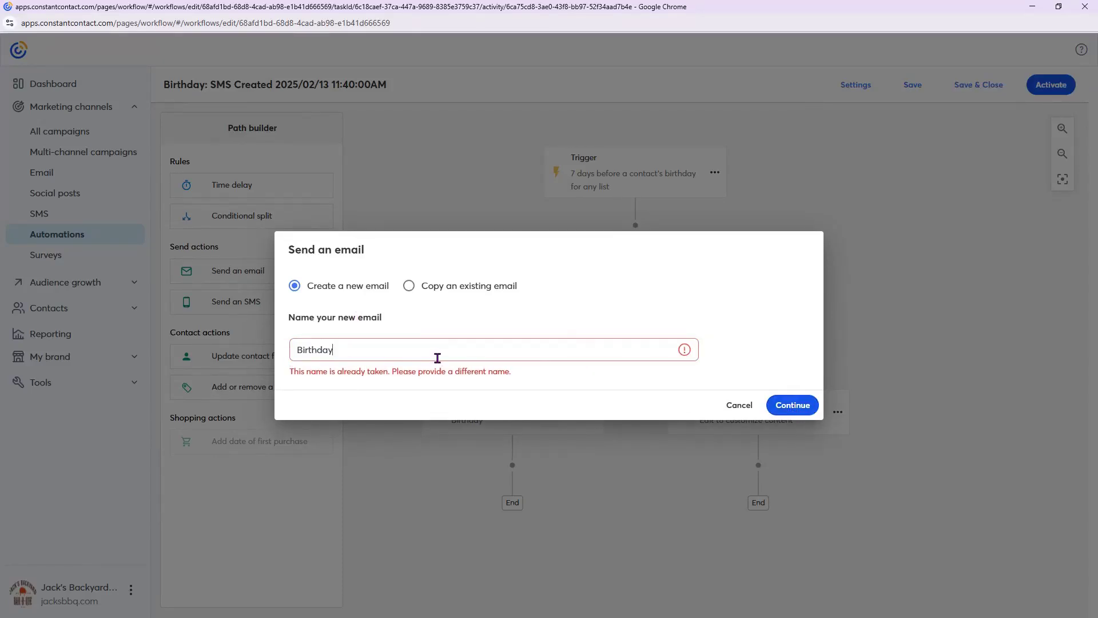
type("Email")
left_click(805, 401)
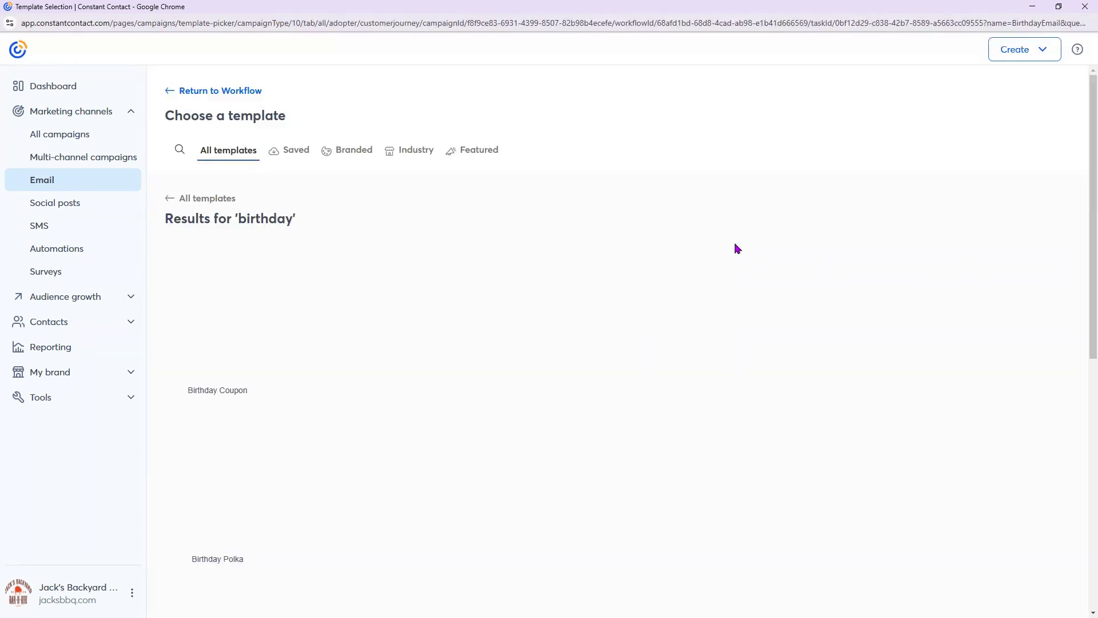
- Use the Birthday Promo template for the email and save and close it
mouse_move(774, 342)
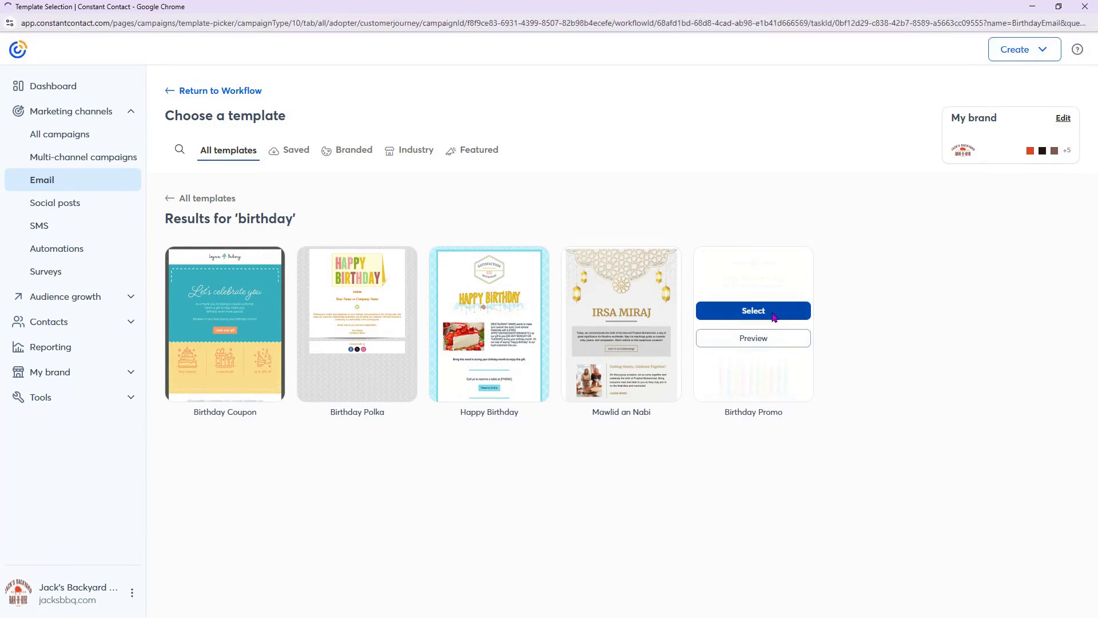
left_click(774, 317)
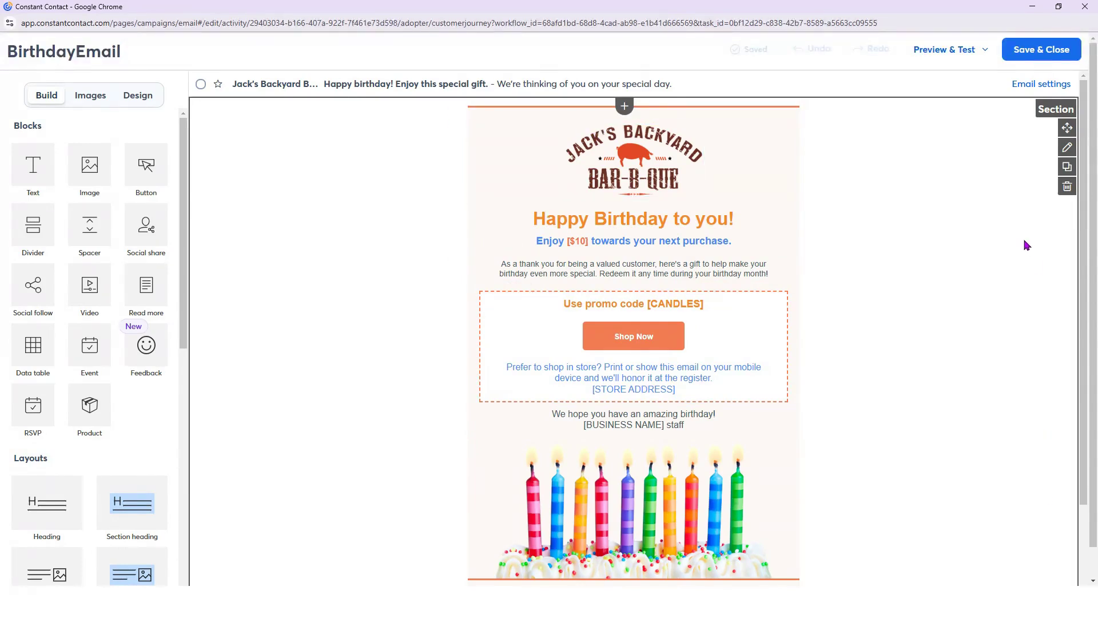
left_click(1048, 56)
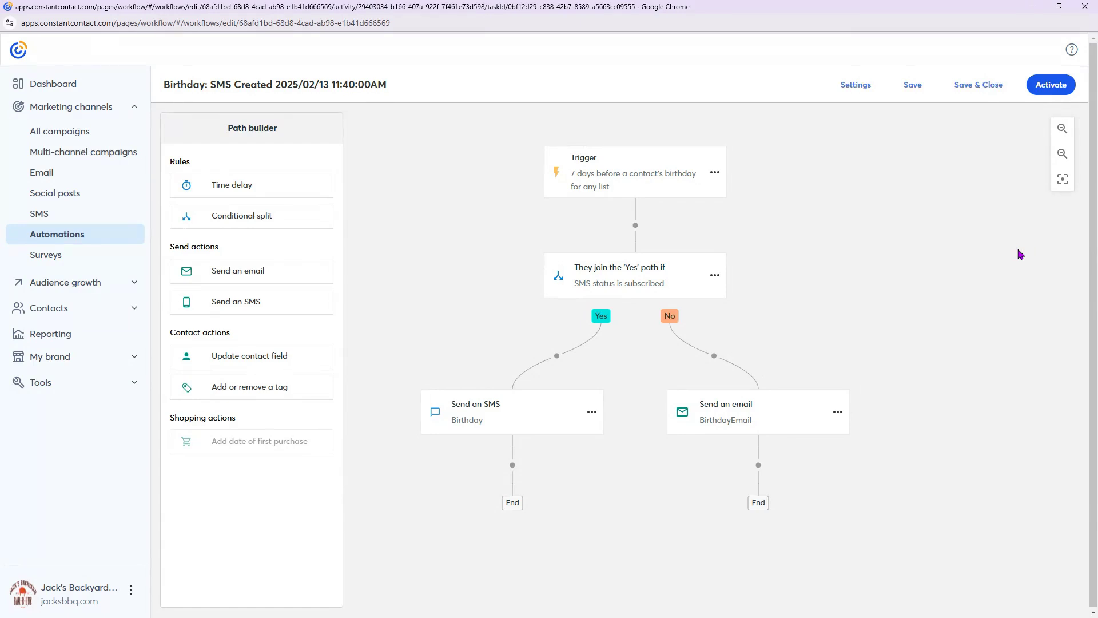
- Activate the birthday path and review its conditional split and task performance report
left_click(1047, 87)
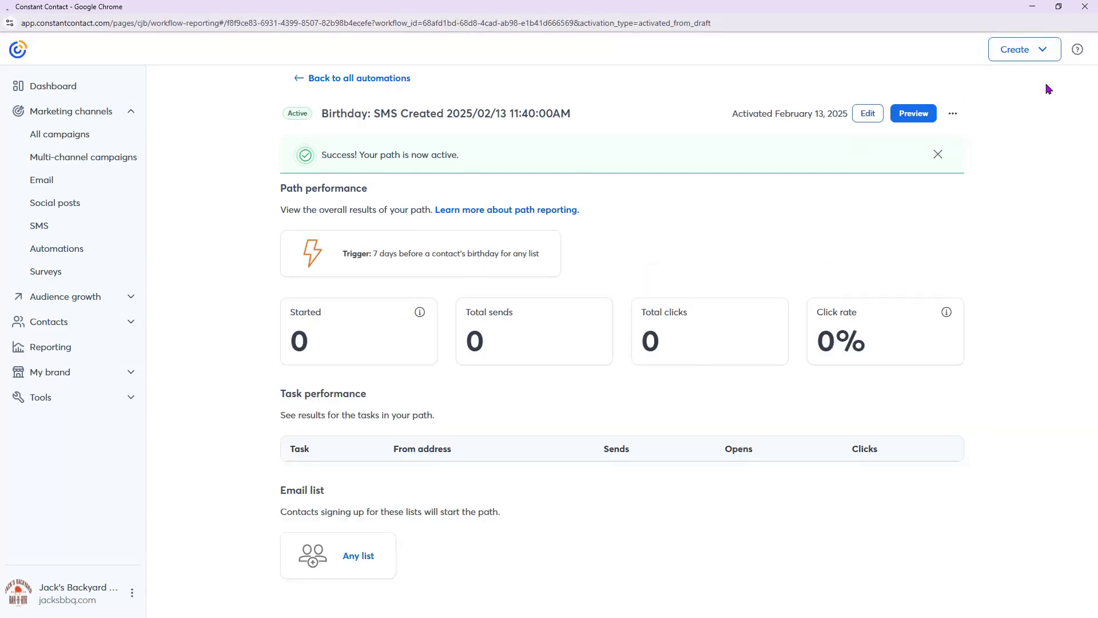
scroll(470, 396, "down", 4)
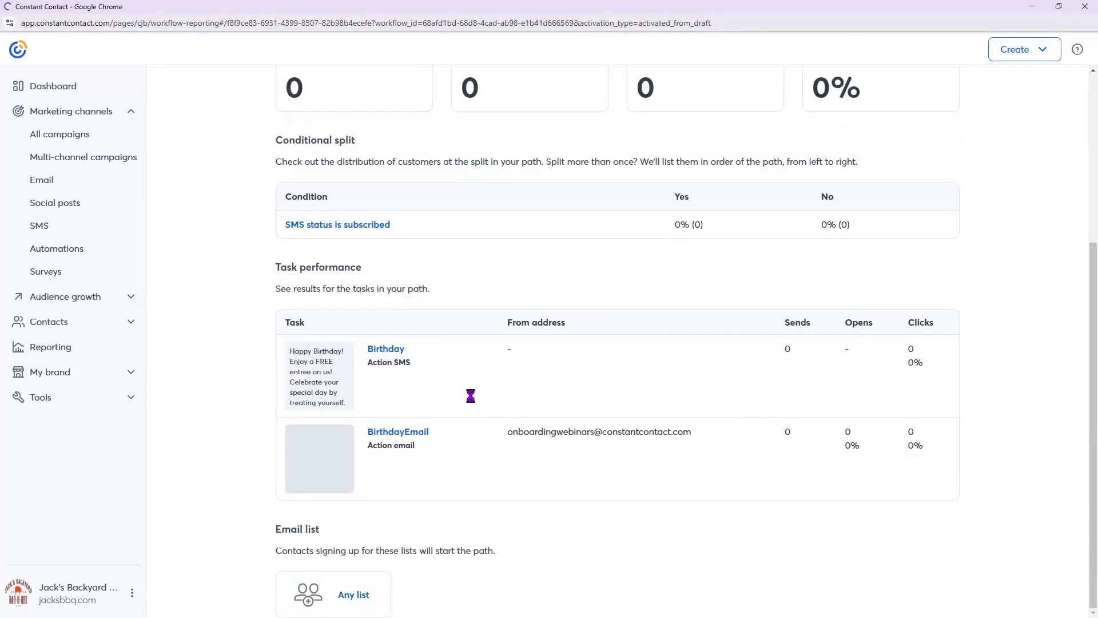
scroll(858, 483, "up", 4)
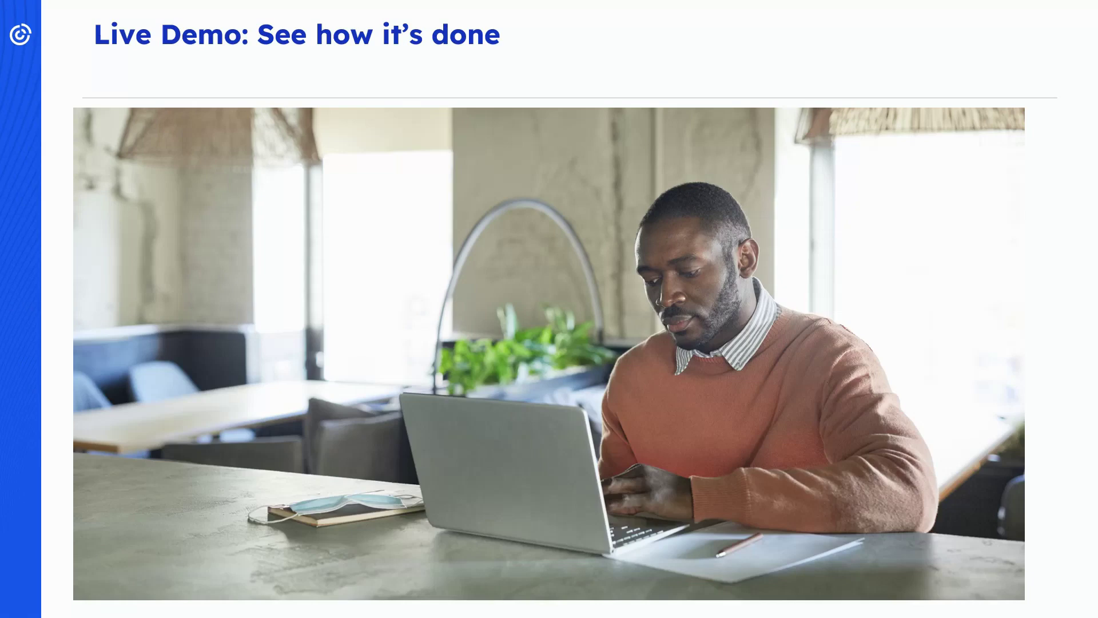
key("Right")
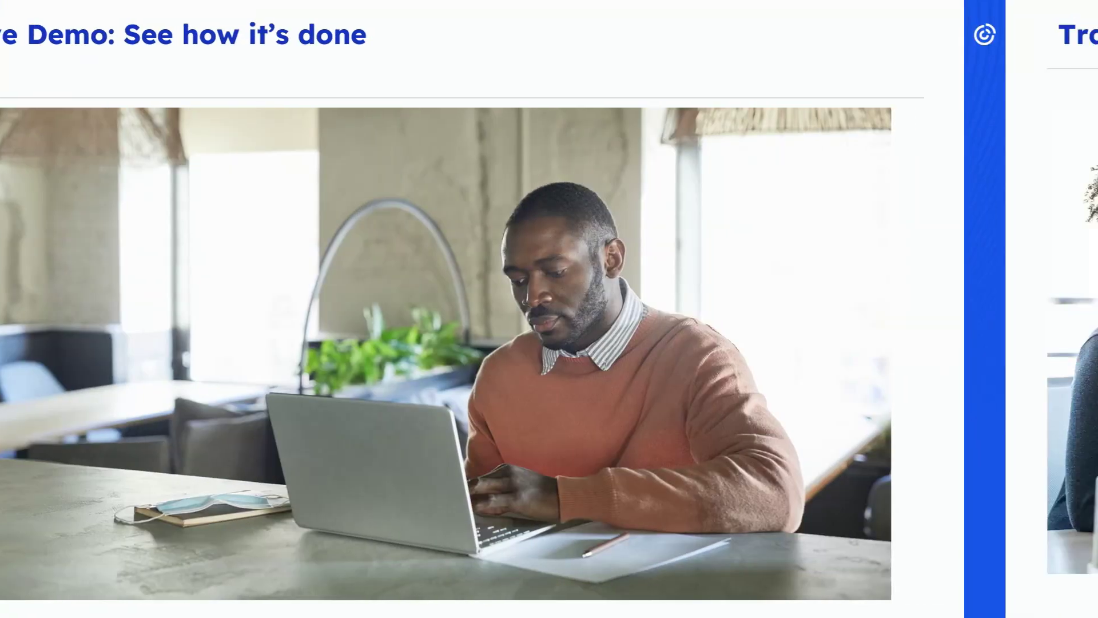
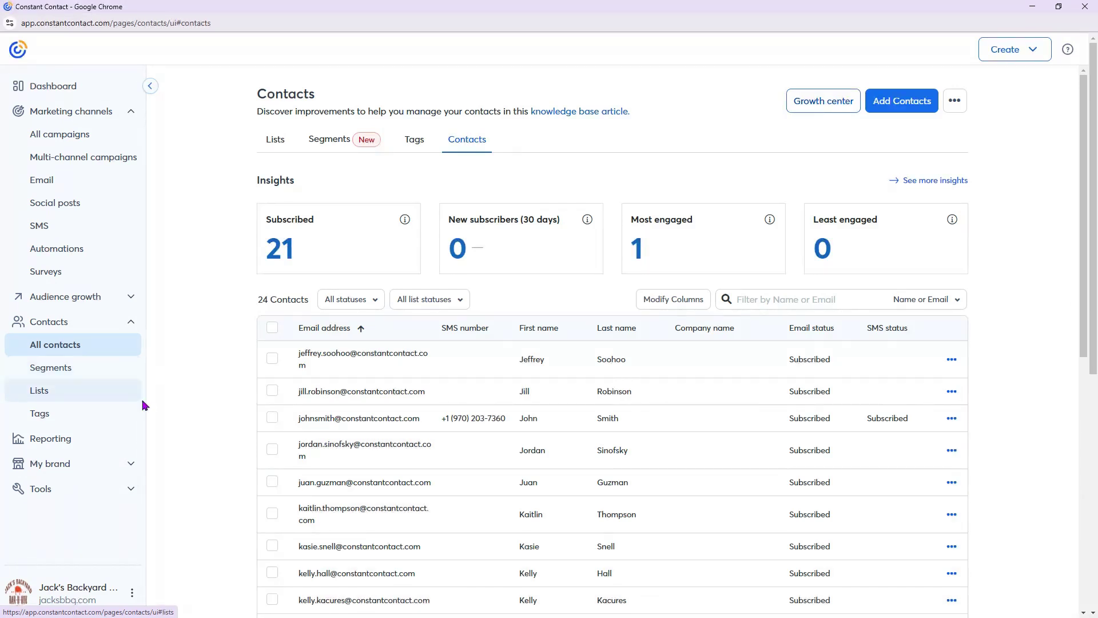
- Look through all contacts and check the birthday field in the details of one SMS-subscribed contact
scroll(518, 369, "down", 1)
scroll(519, 369, "down", 3)
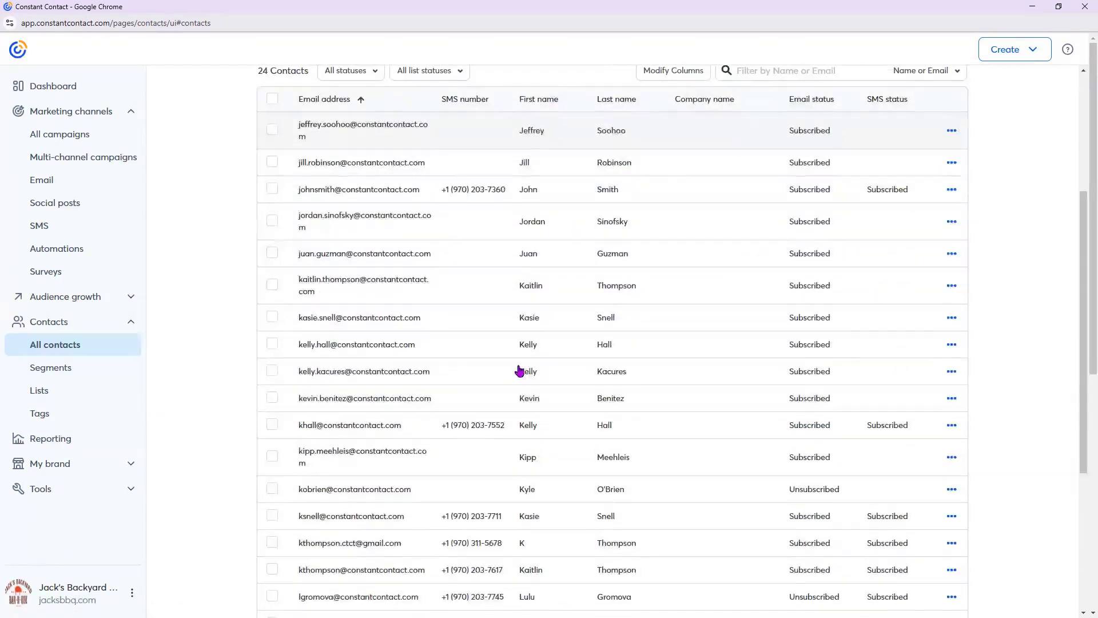
scroll(709, 456, "down", 3)
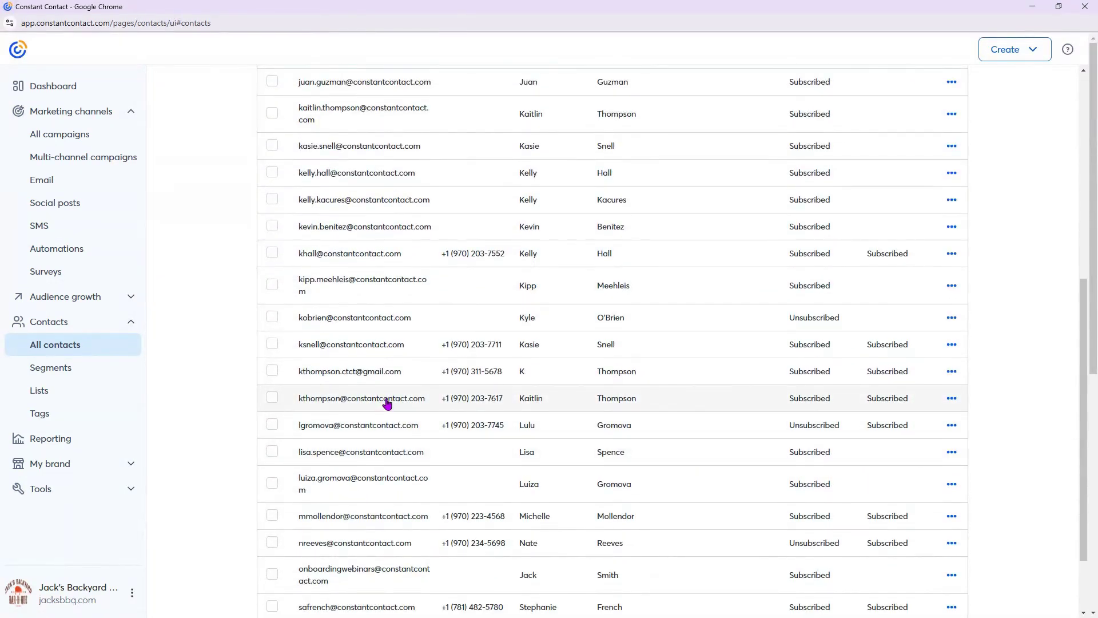
left_click(387, 404)
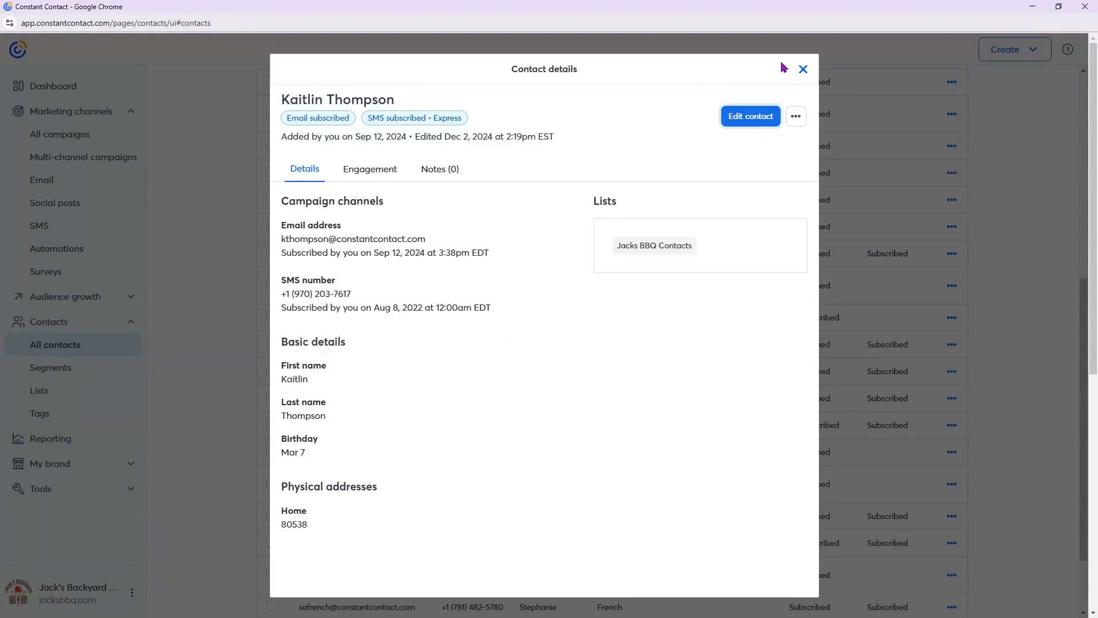
left_click(803, 69)
- Open the last contact in the list for editing and examine its birthday and anniversary fields
scroll(509, 356, "down", 3)
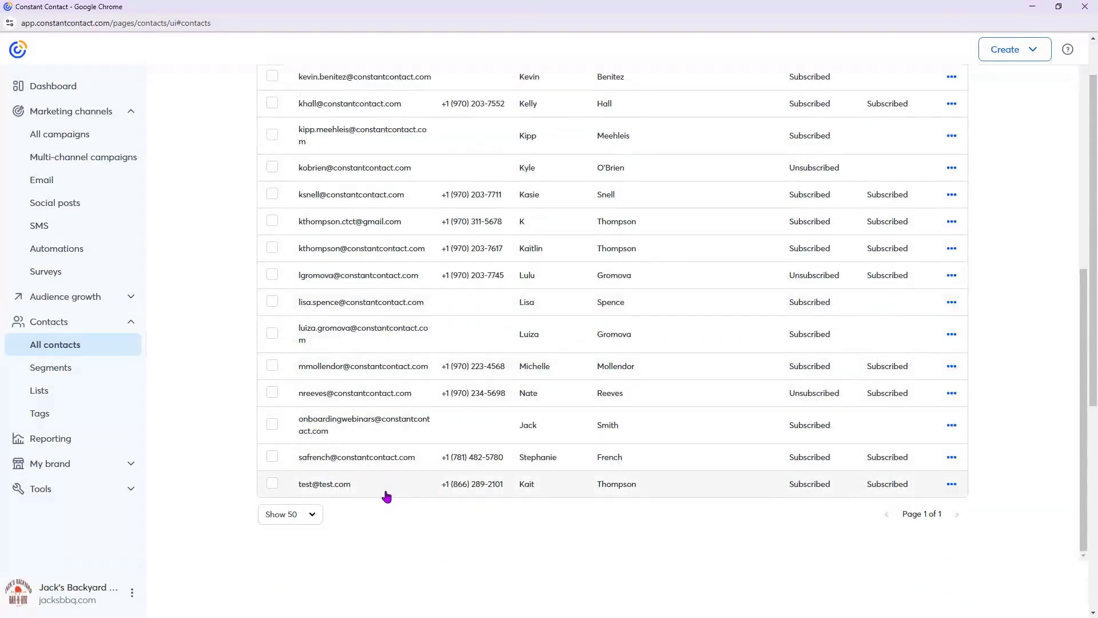
left_click(387, 494)
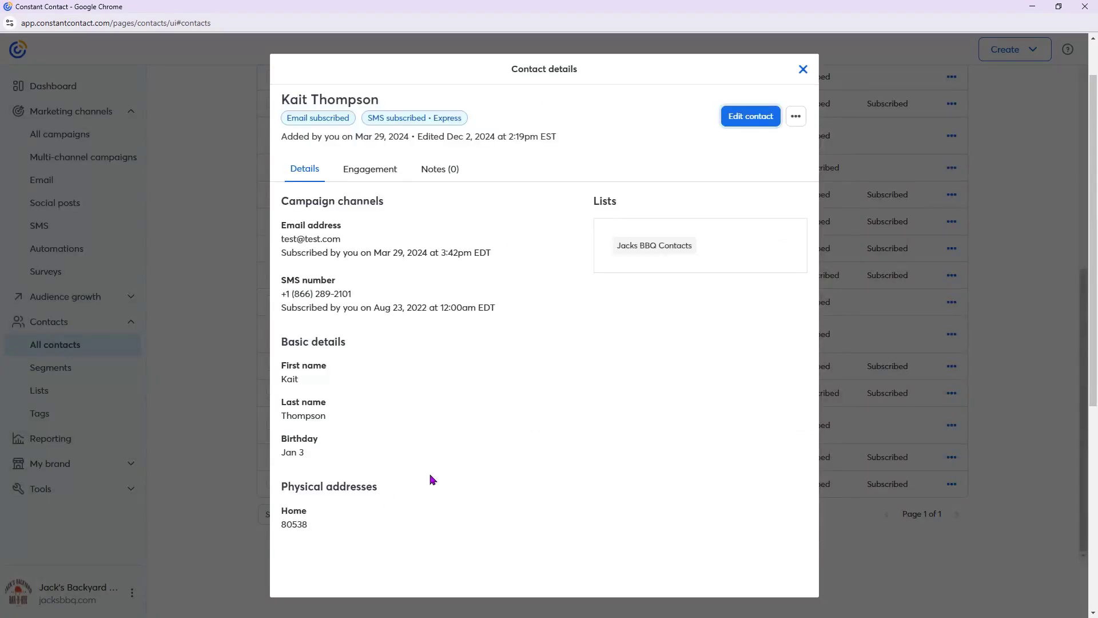
left_click(770, 122)
scroll(460, 323, "down", 7)
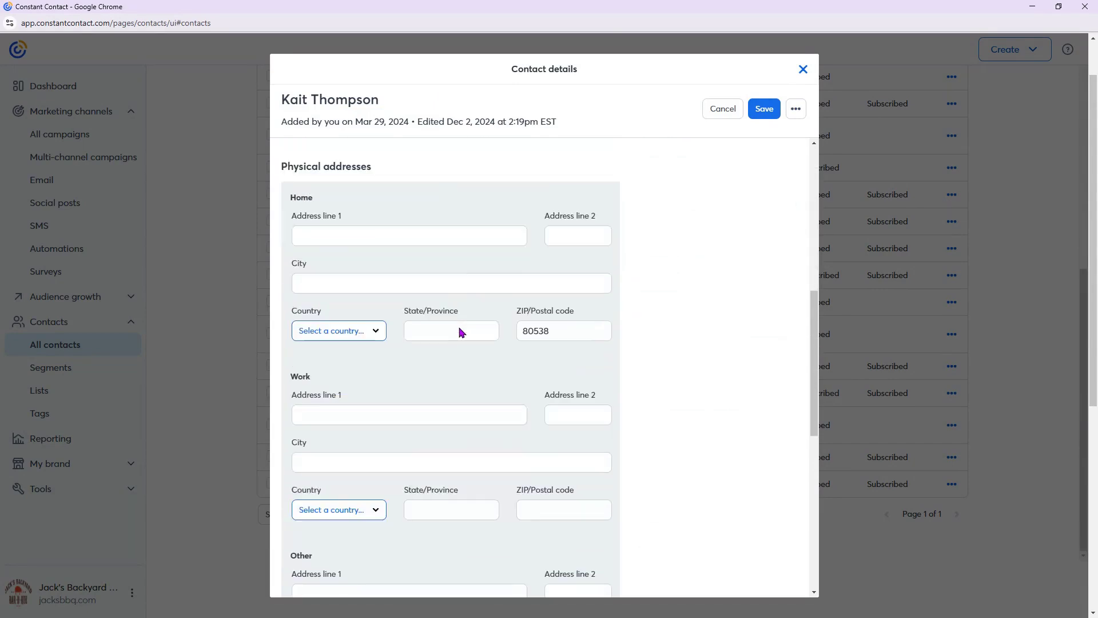
scroll(459, 331, "up", 2)
left_click(313, 230)
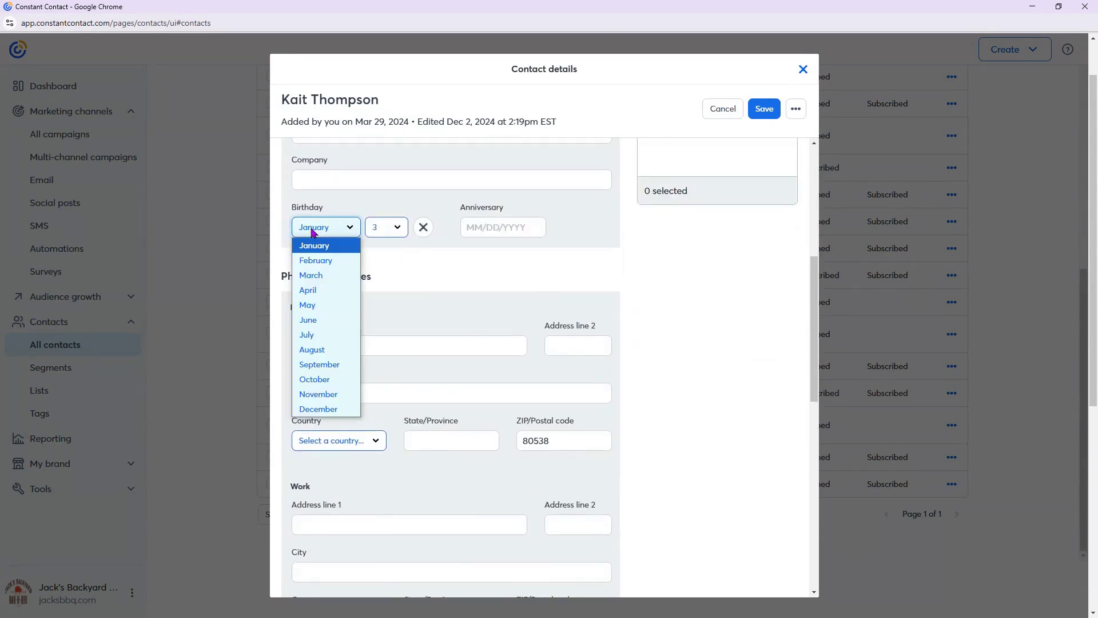
left_click(572, 224)
left_click(524, 227)
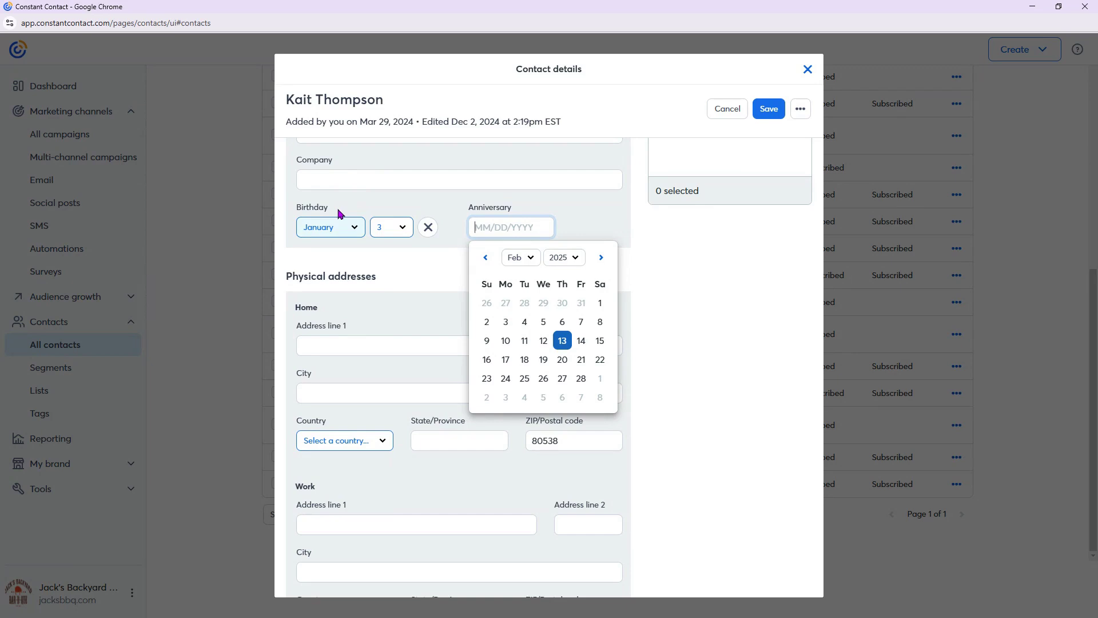
- Change the month and day of the contact's birthday and save the contact details
left_click(340, 230)
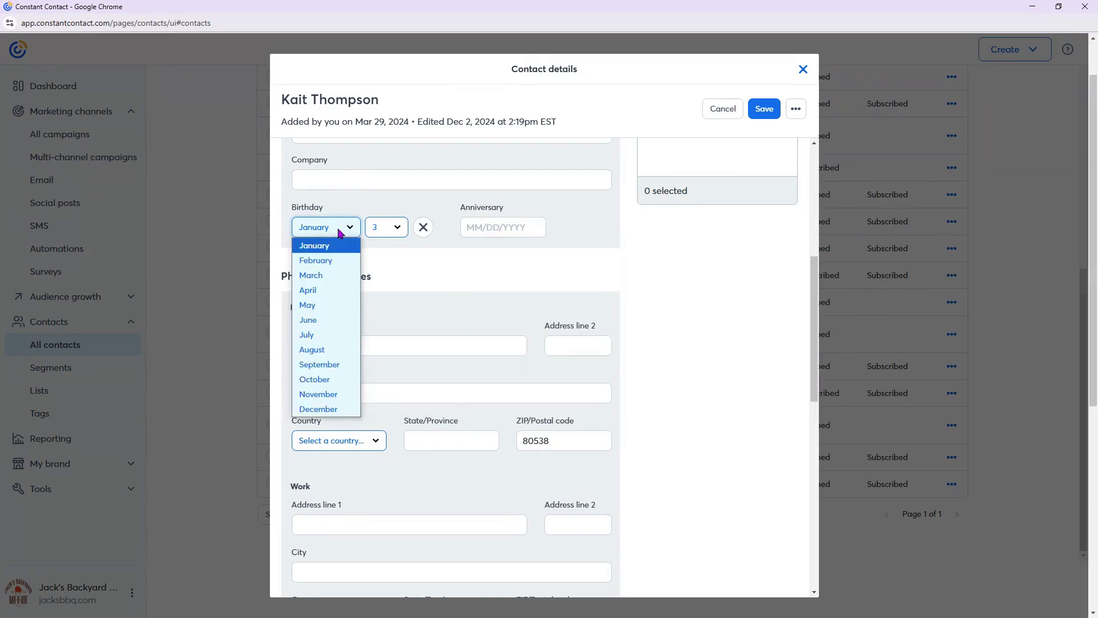
left_click(316, 260)
left_click(389, 237)
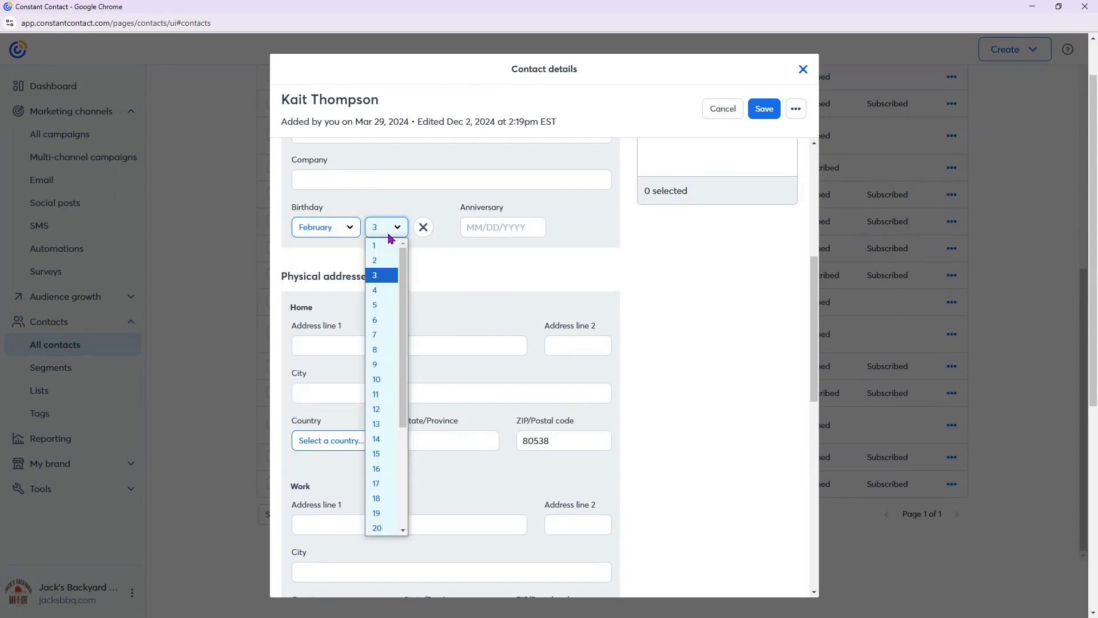
left_click(388, 424)
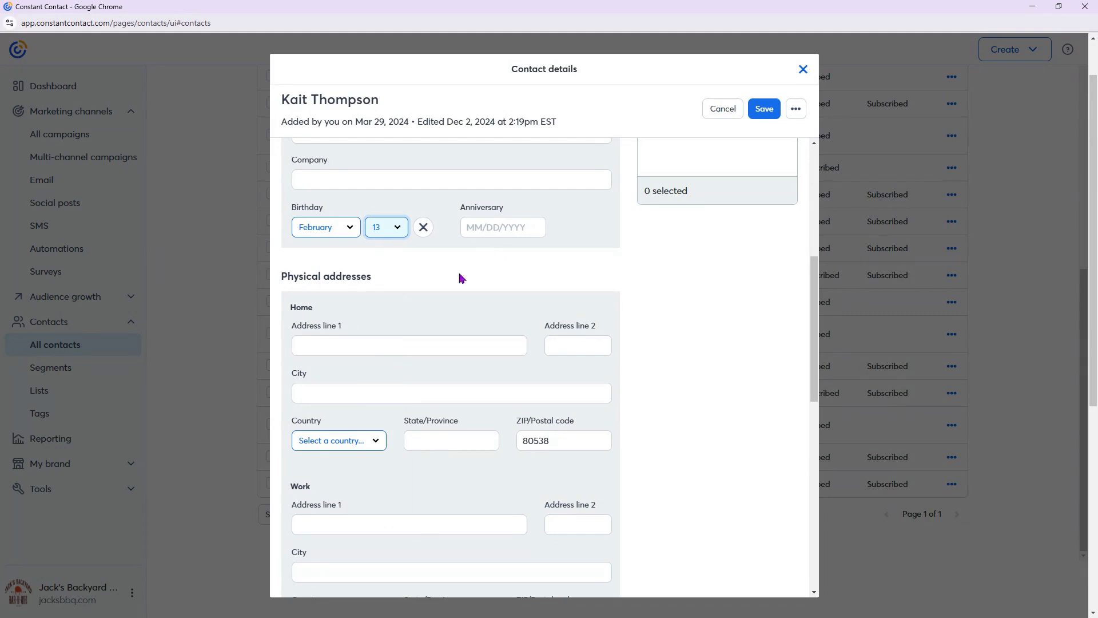
left_click(761, 114)
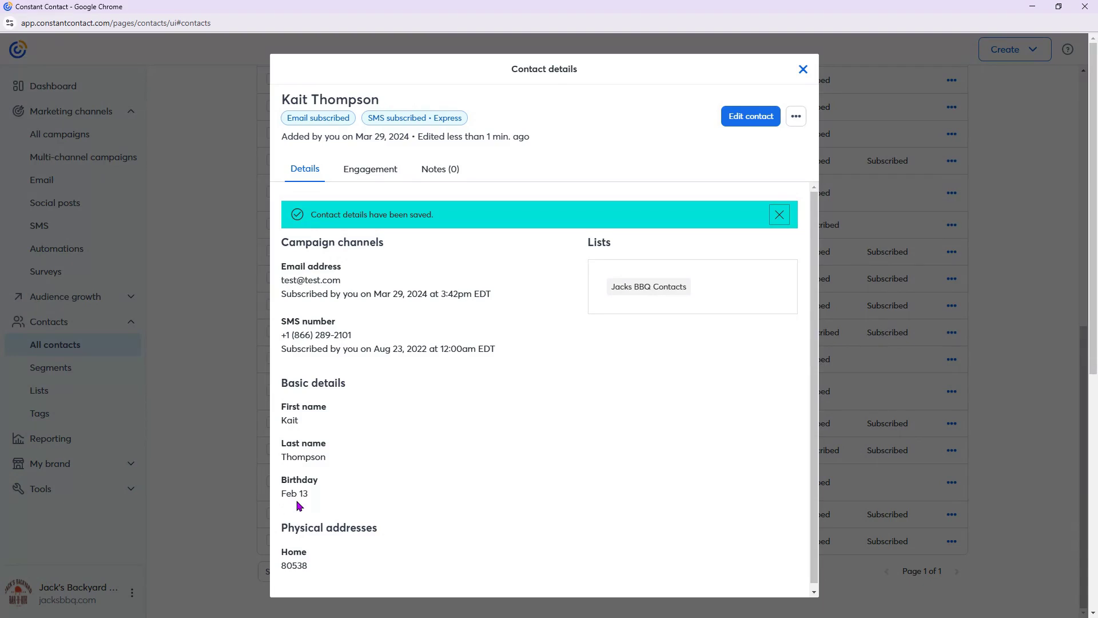
- Change only the month of the same contact's birthday, save the contact details and close them
left_click(751, 116)
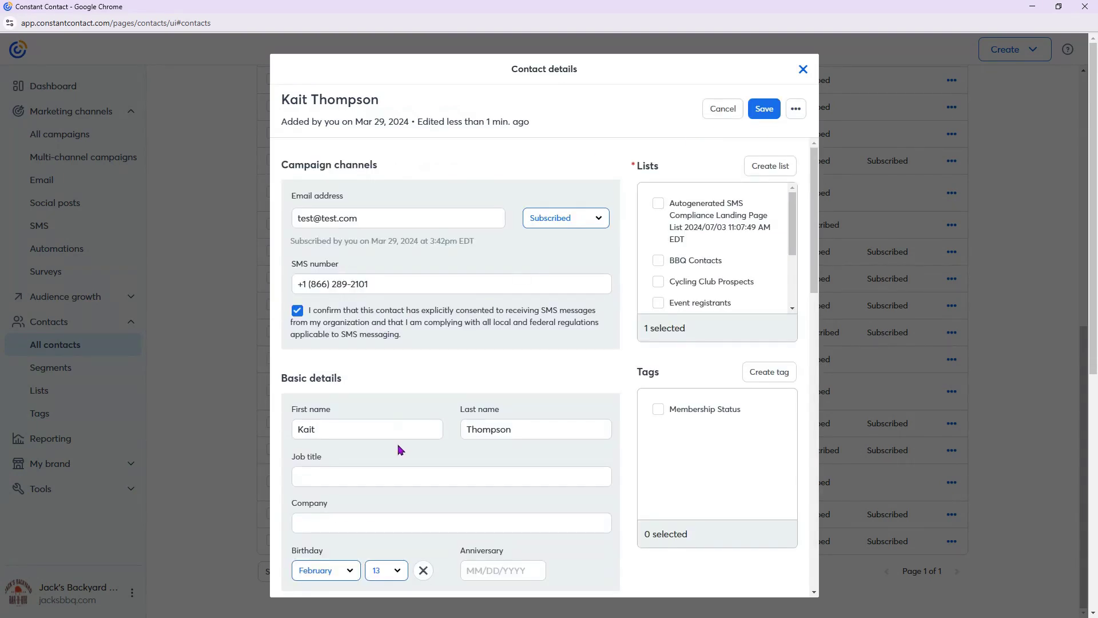
scroll(399, 449, "down", 2)
left_click(338, 456)
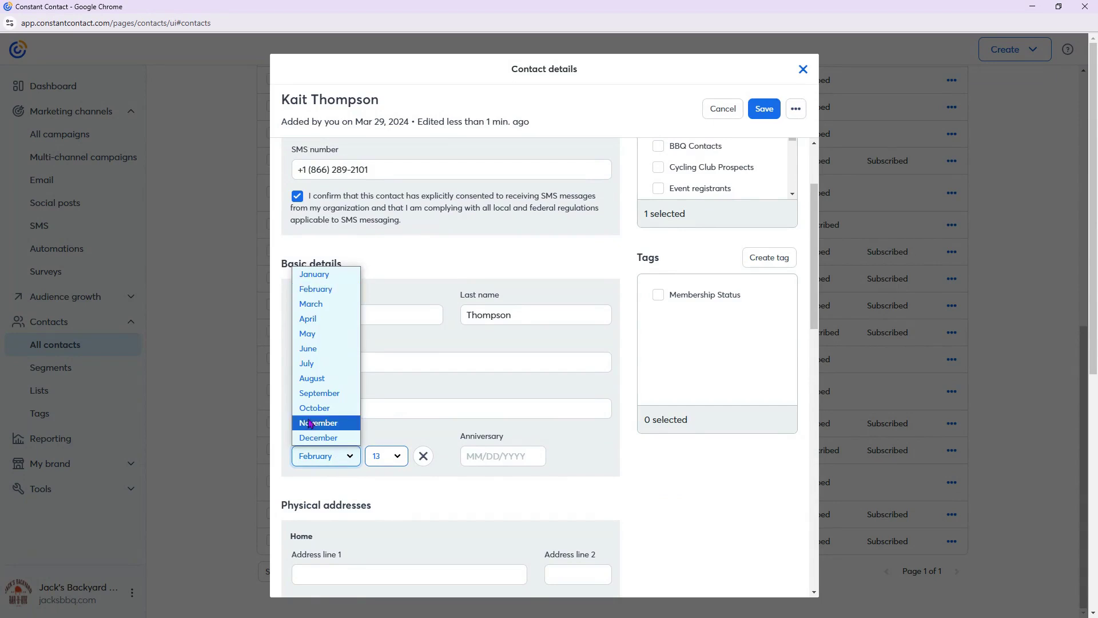
left_click(351, 309)
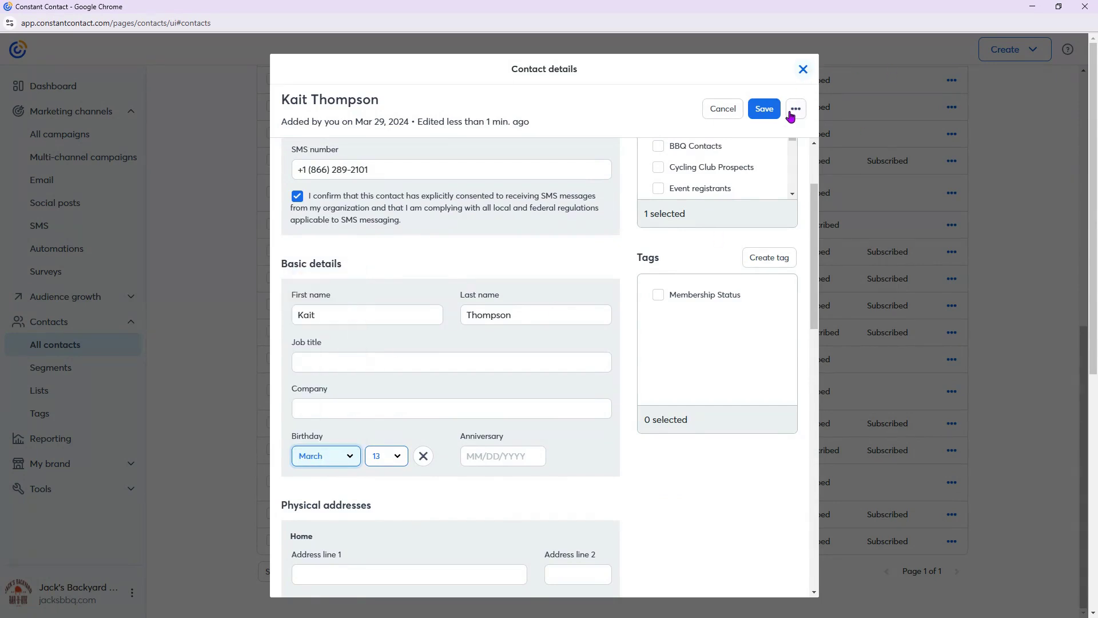
left_click(765, 110)
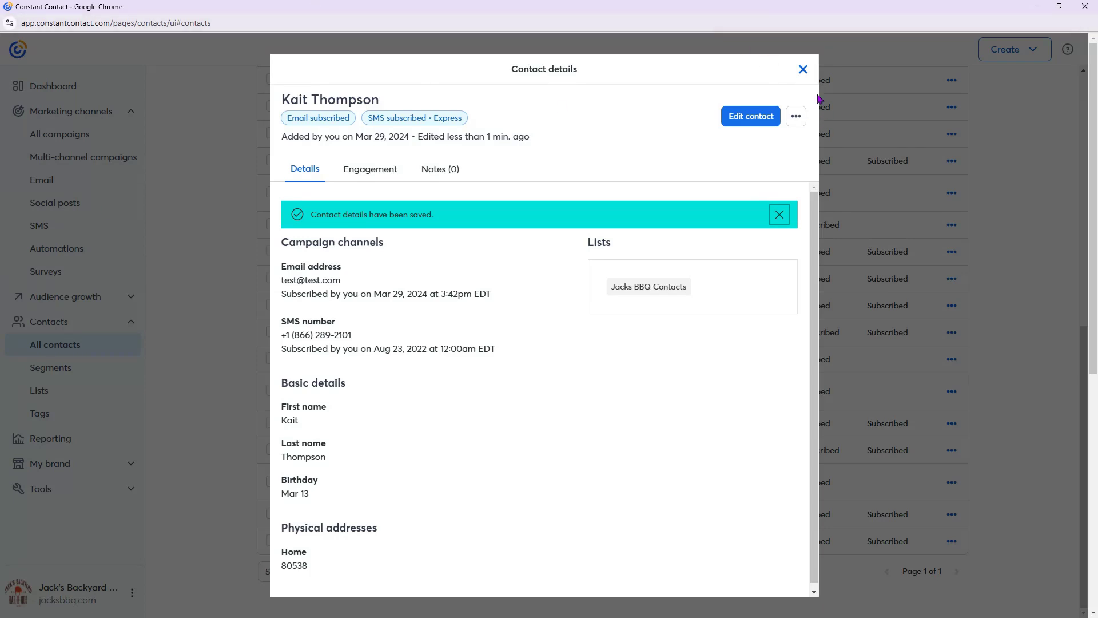
left_click(804, 70)
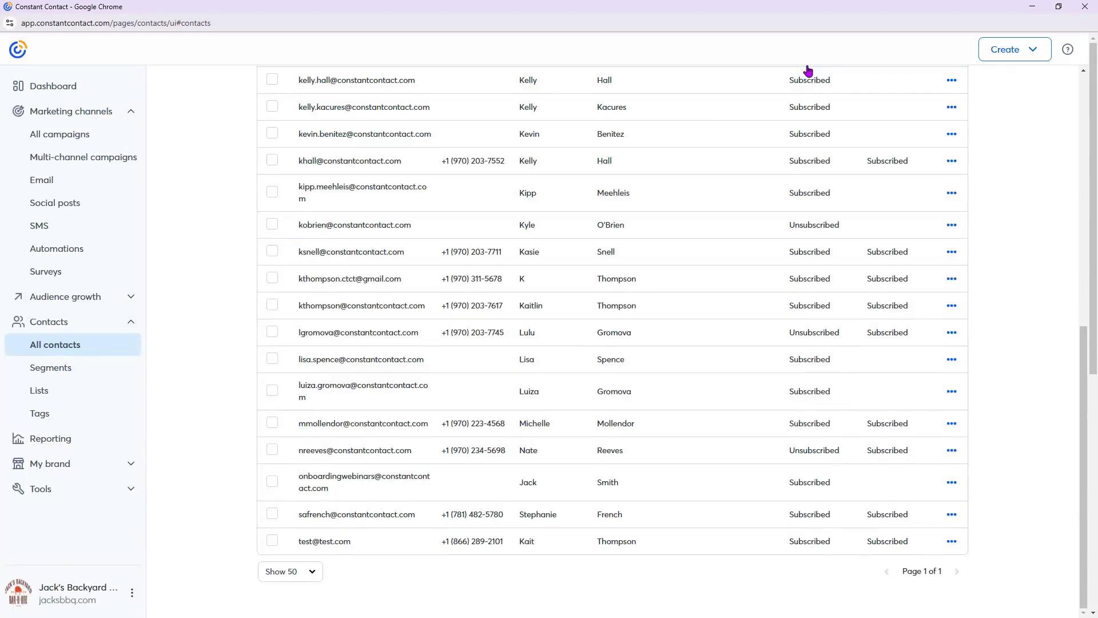
- Start a new automation from a template and look through the template list down to the shopping activity templates
left_click(101, 257)
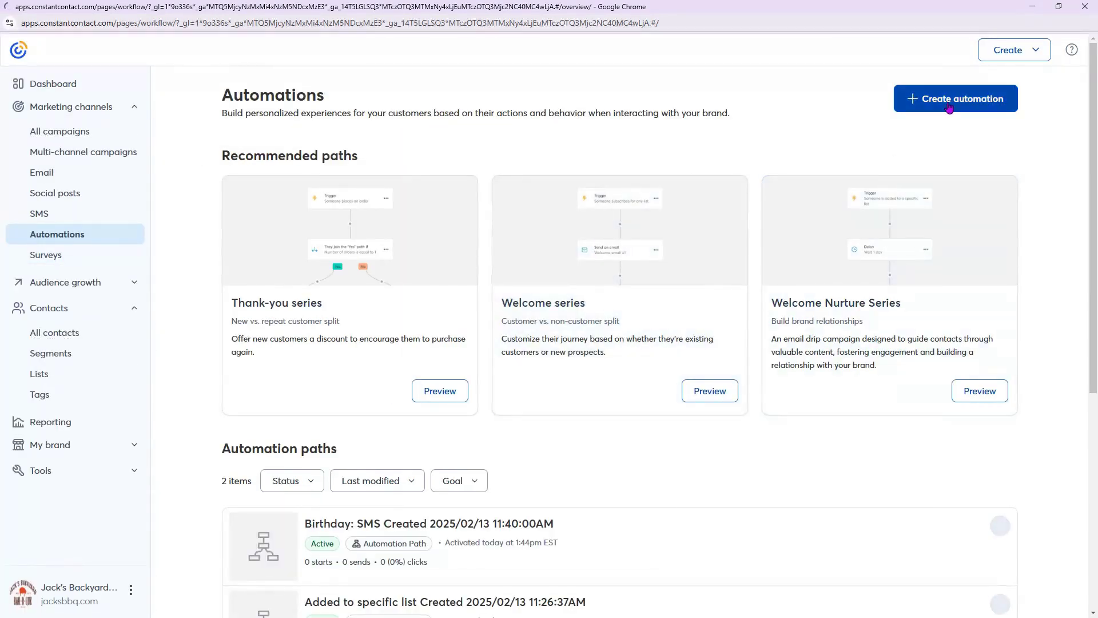
left_click(950, 107)
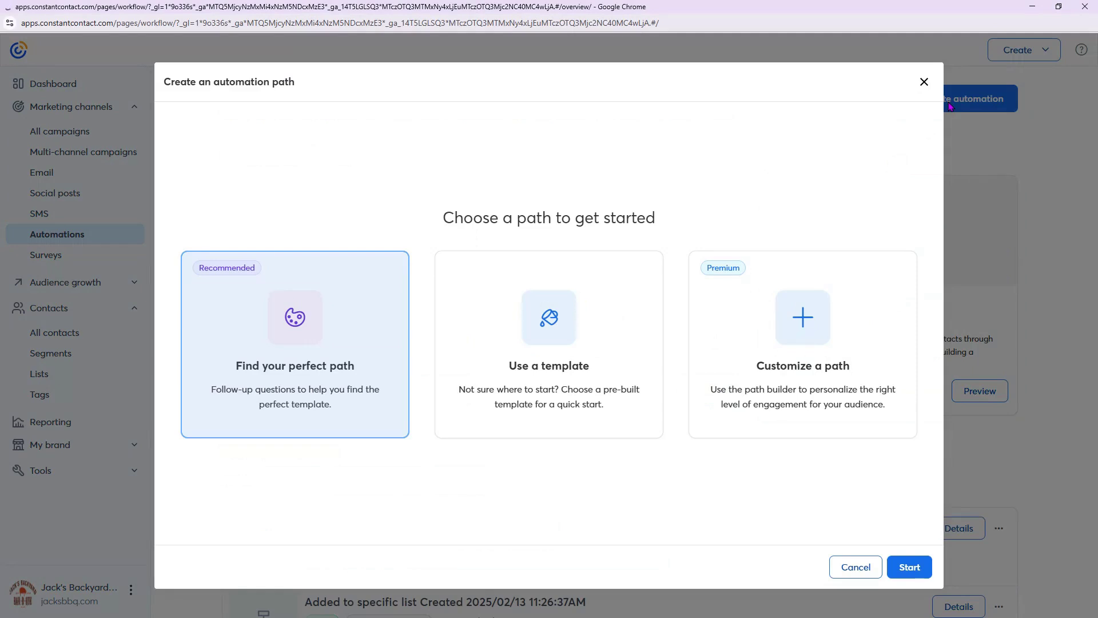
left_click(557, 355)
left_click(905, 568)
left_click(308, 213)
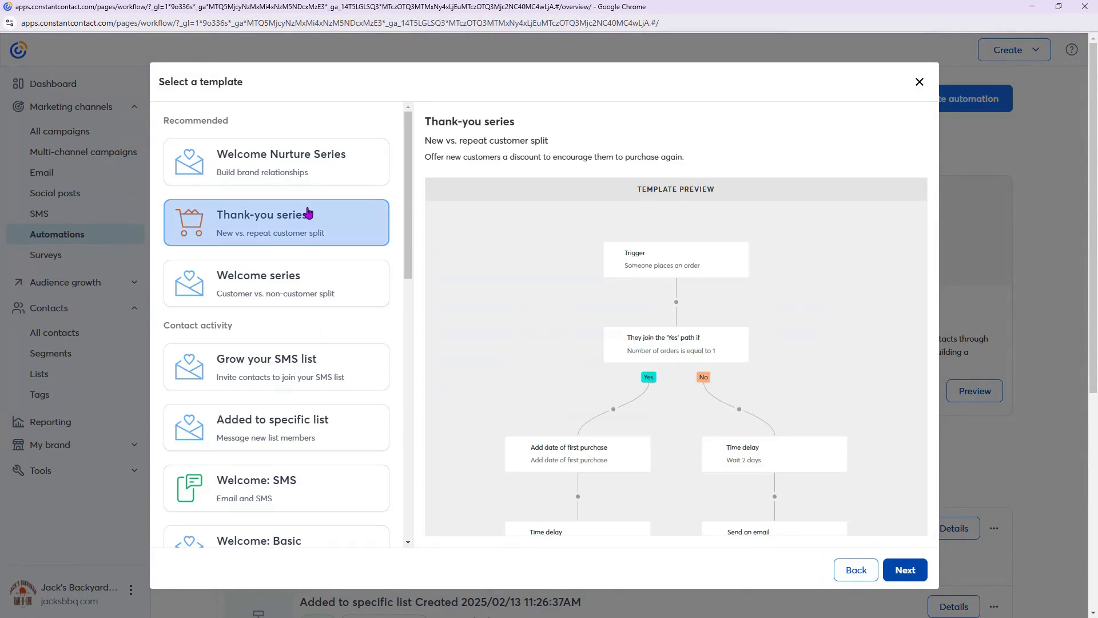
scroll(314, 343, "down", 5)
scroll(314, 344, "down", 7)
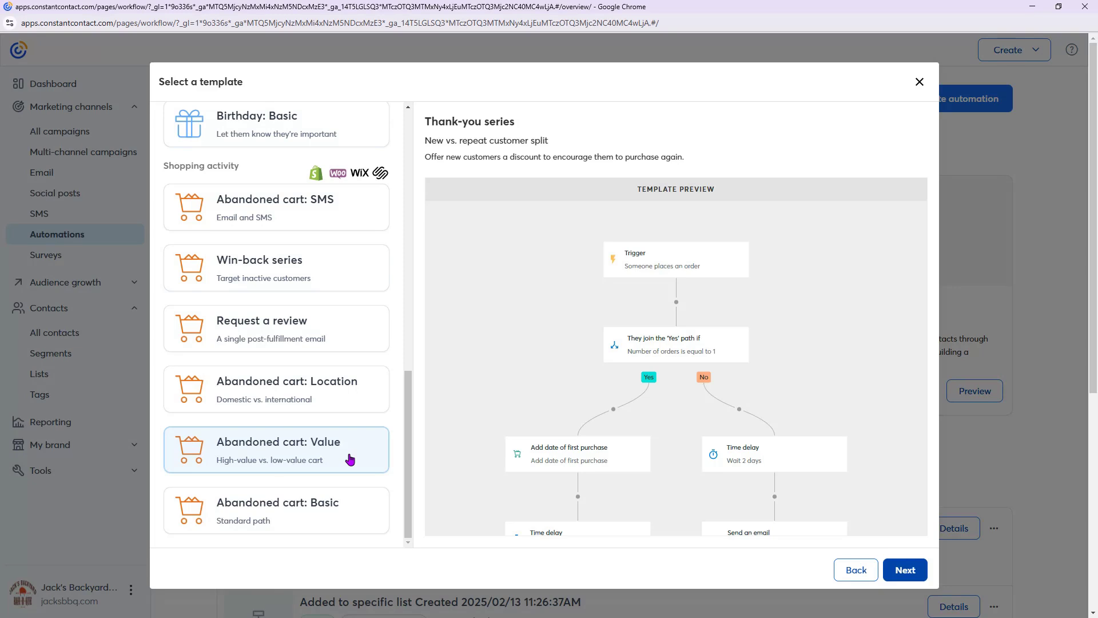
scroll(349, 457, "down", 4)
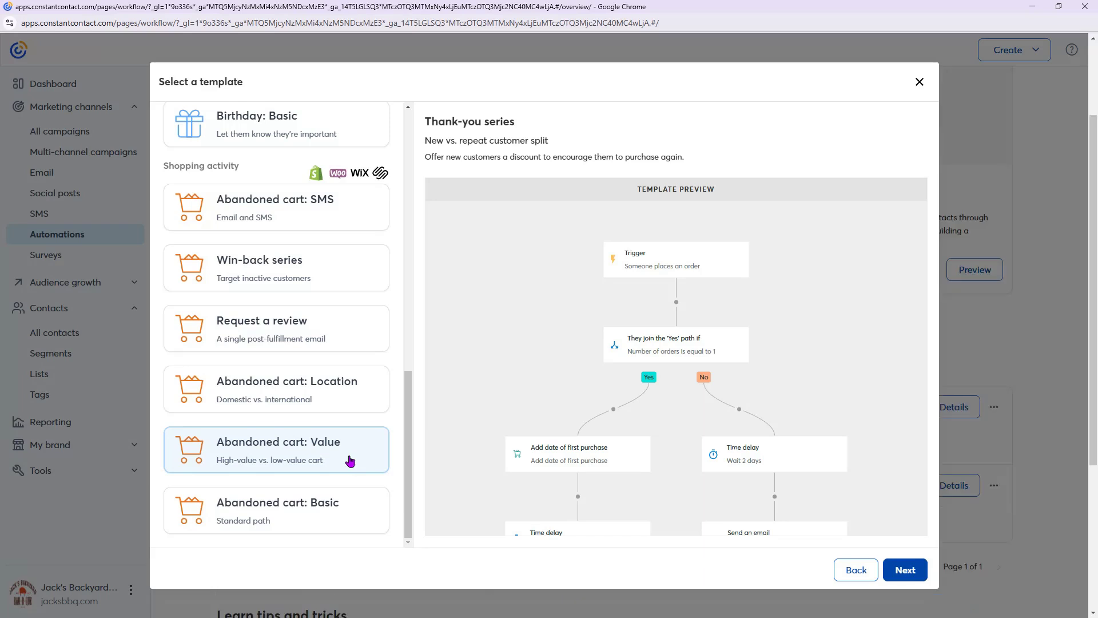
scroll(350, 452, "up", 1)
scroll(309, 499, "down", 1)
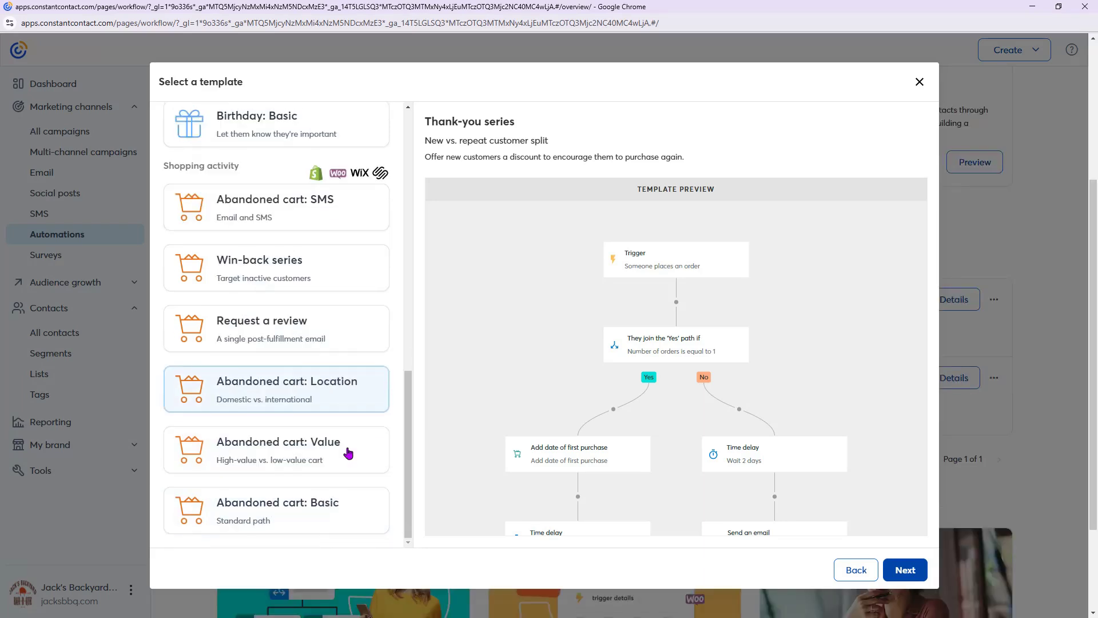
- Choose the Abandoned cart: Basic template, check its store connection options, and return to the template selection
left_click(309, 511)
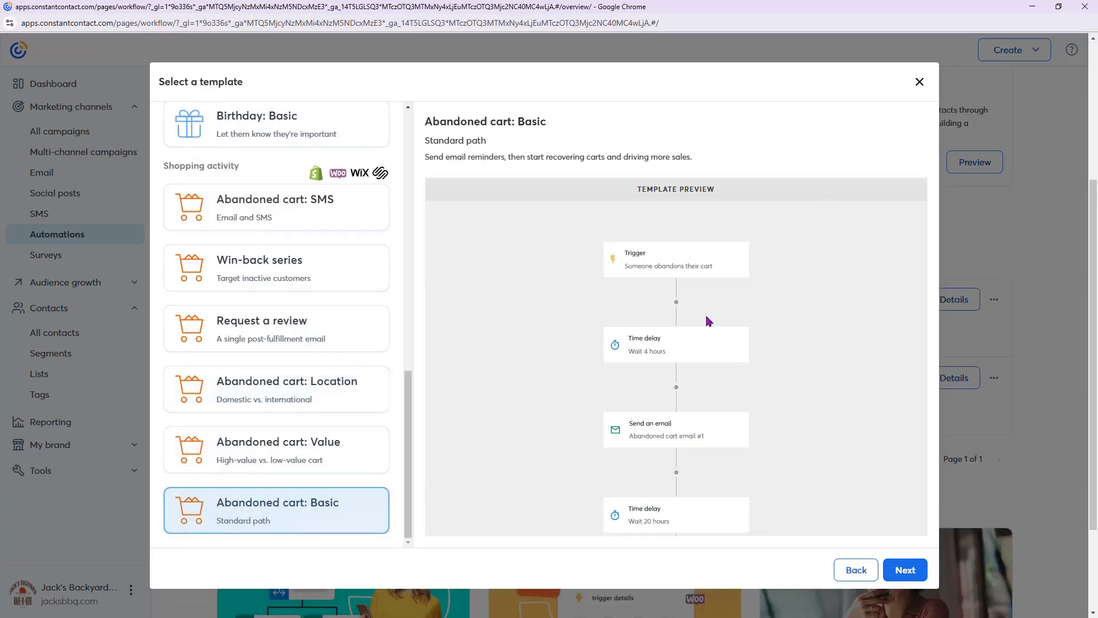
left_click(906, 570)
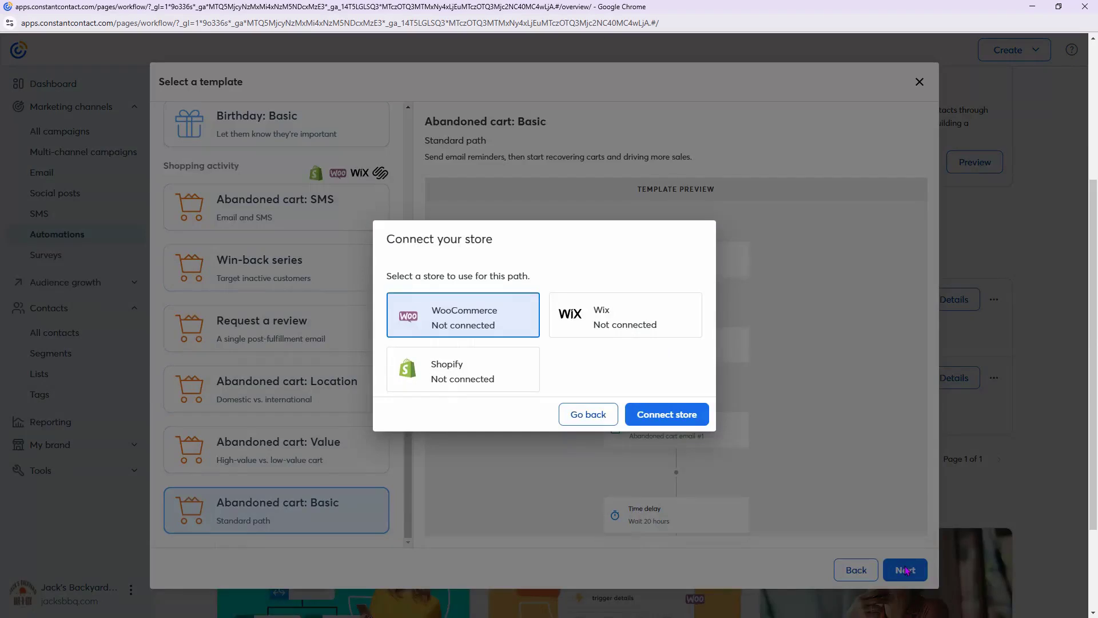
left_click(589, 413)
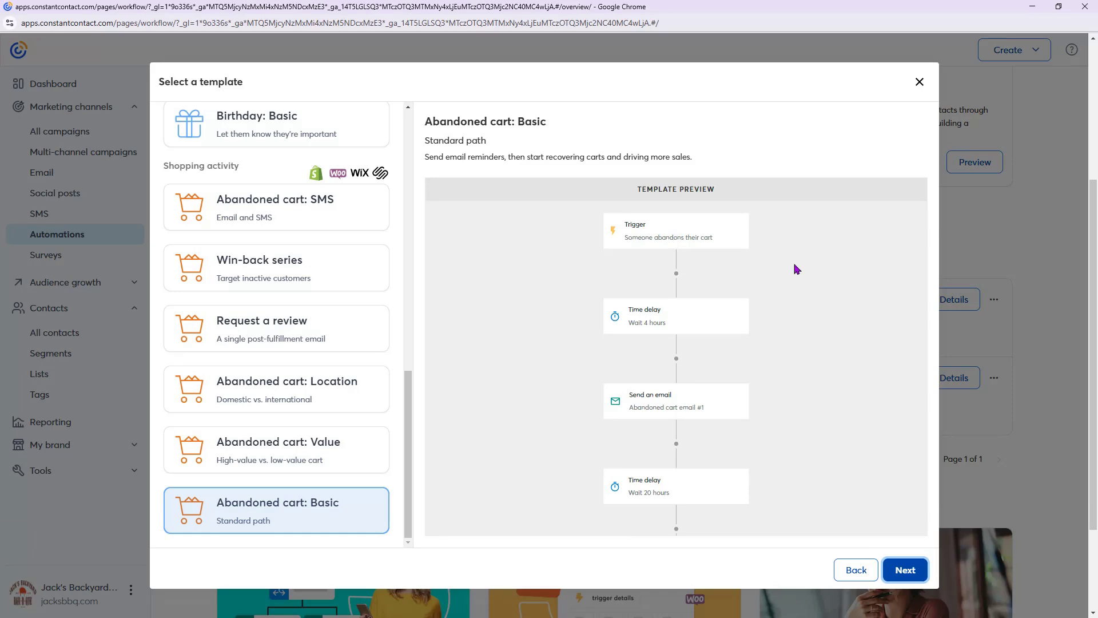
- Examine the sequence of time delays and emails in the Abandoned cart: Basic template preview
scroll(797, 268, "down", 2)
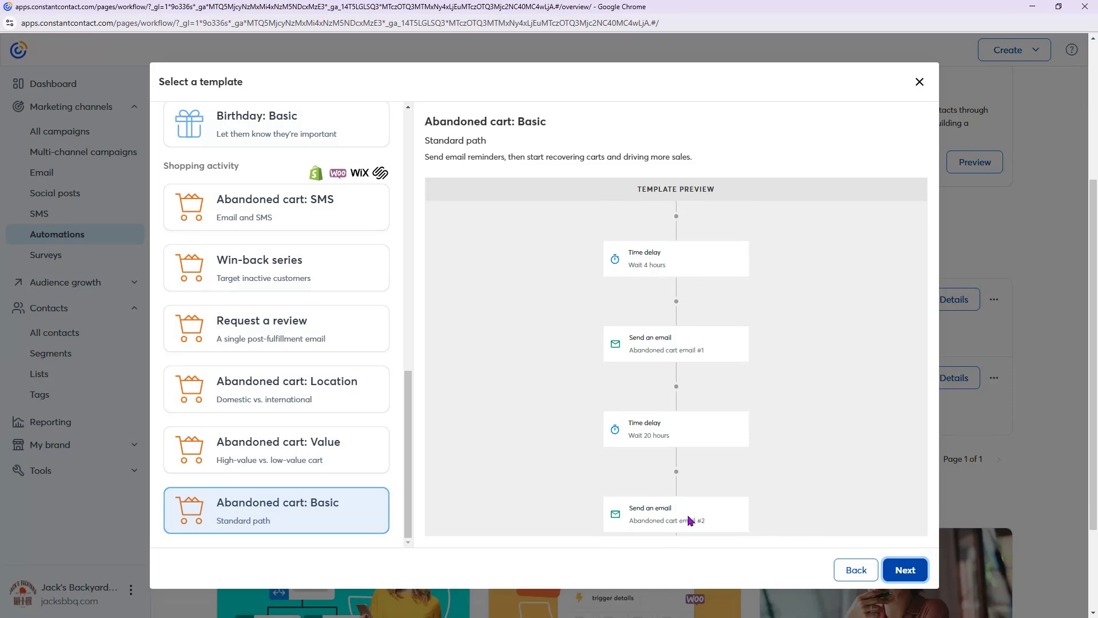
scroll(789, 389, "up", 1)
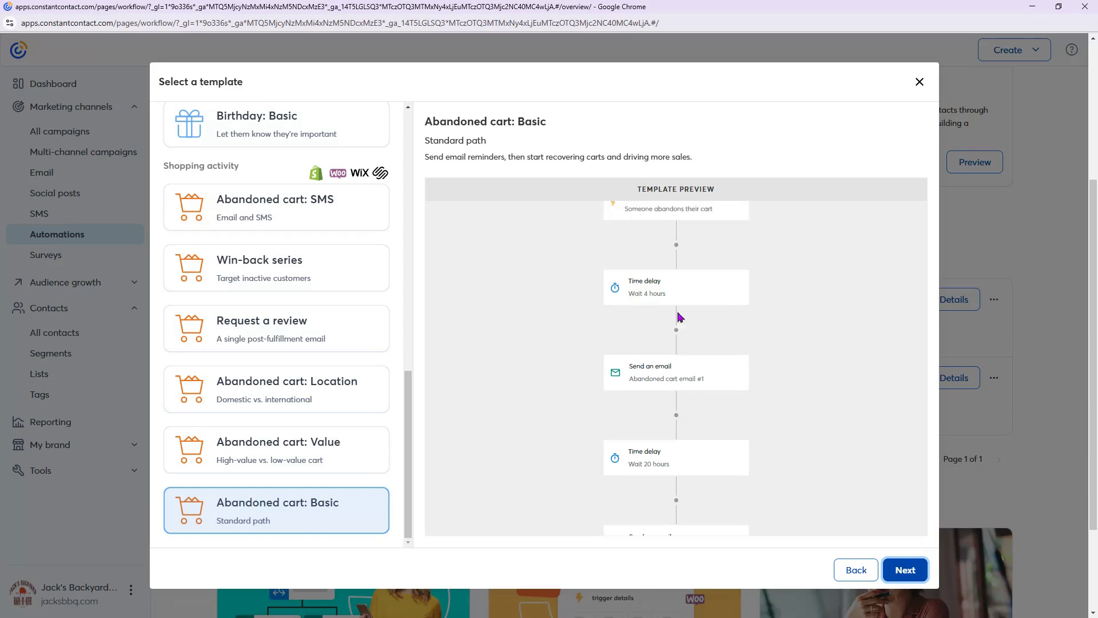
scroll(789, 347, "down", 1)
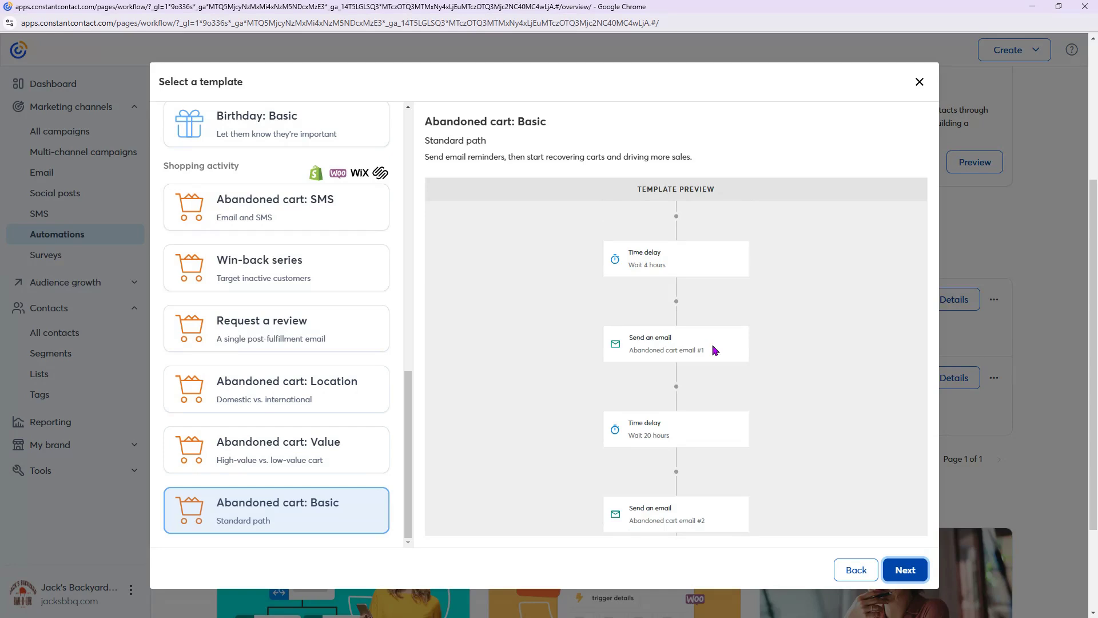
scroll(714, 349, "down", 1)
scroll(714, 349, "down", 1)
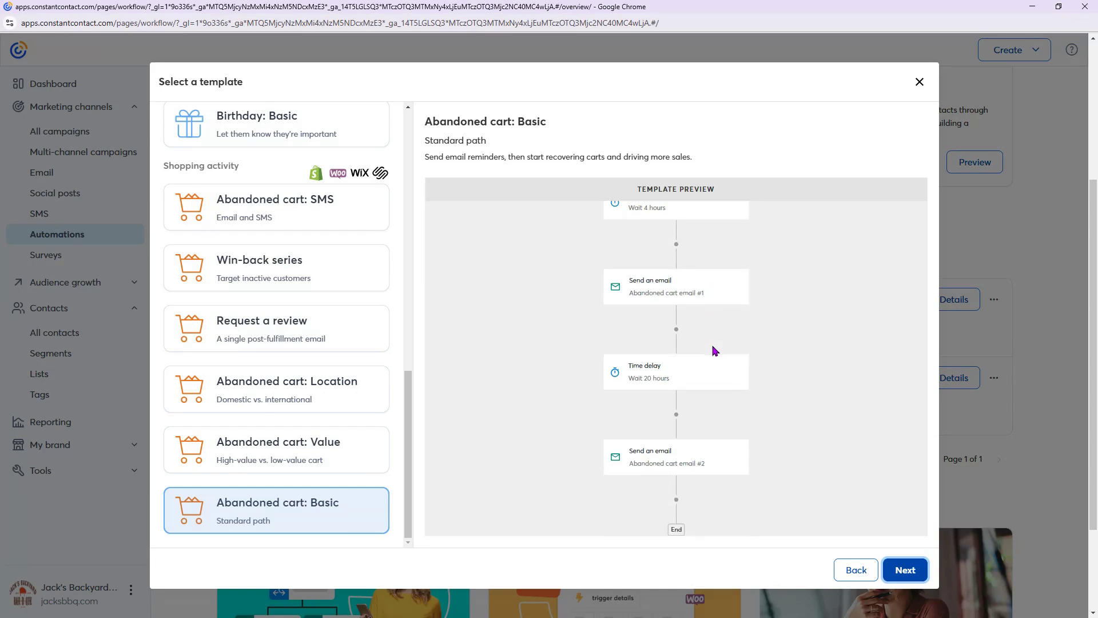
scroll(659, 381, "down", 1)
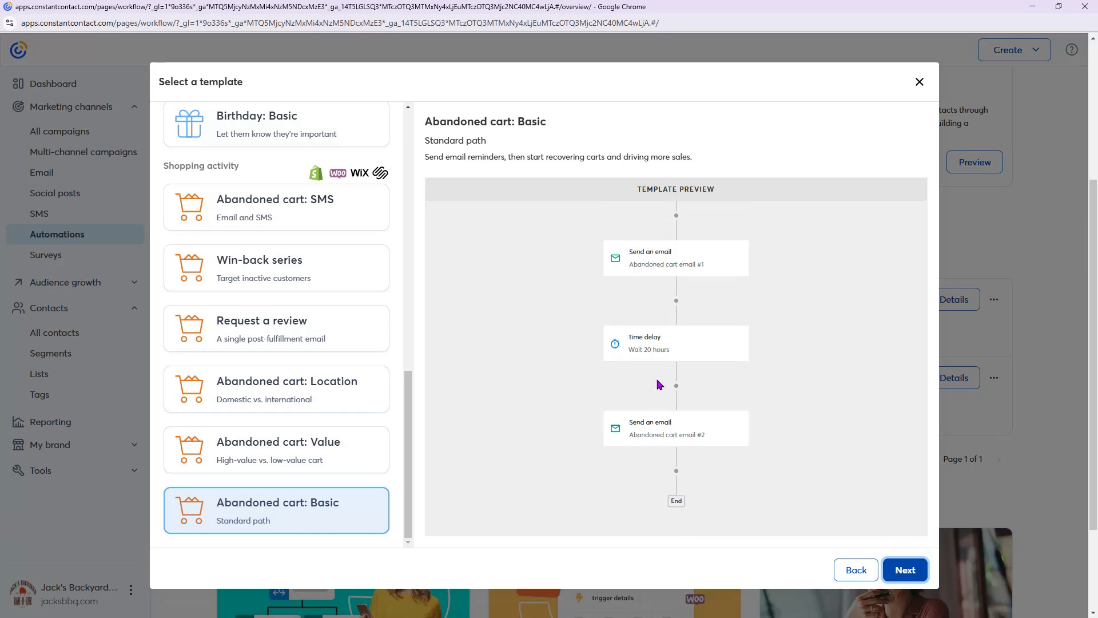
scroll(769, 440, "up", 3)
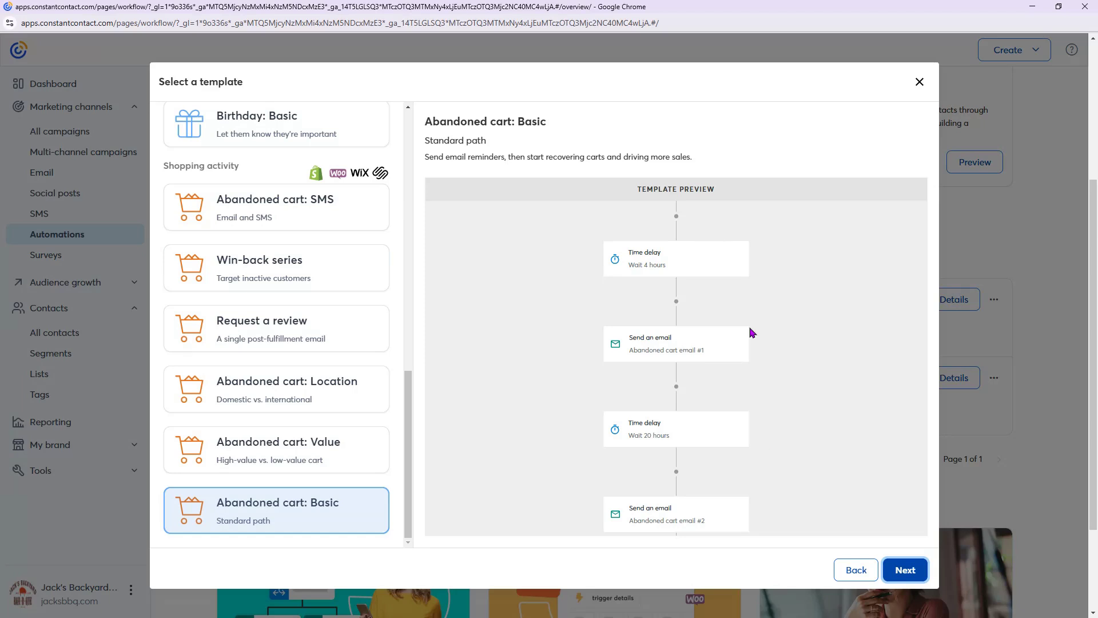
scroll(751, 333, "down", 1)
scroll(751, 333, "down", 1)
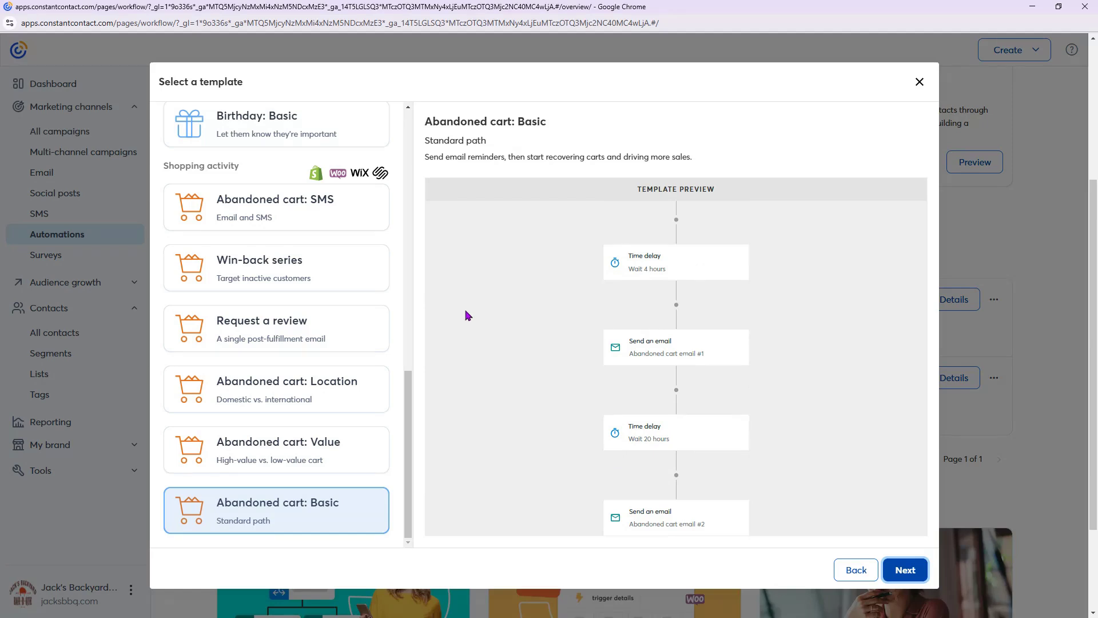
- Look through the contact activity and birthday templates again and leave the template selection without creating a path
scroll(387, 312, "up", 3)
scroll(387, 311, "up", 10)
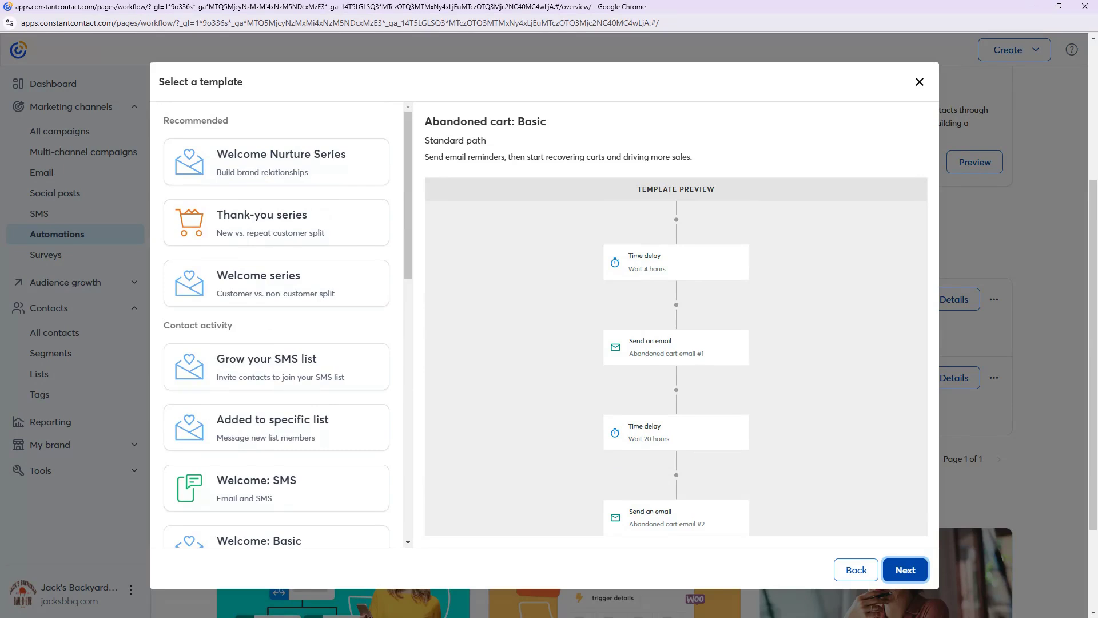
scroll(235, 374, "down", 3)
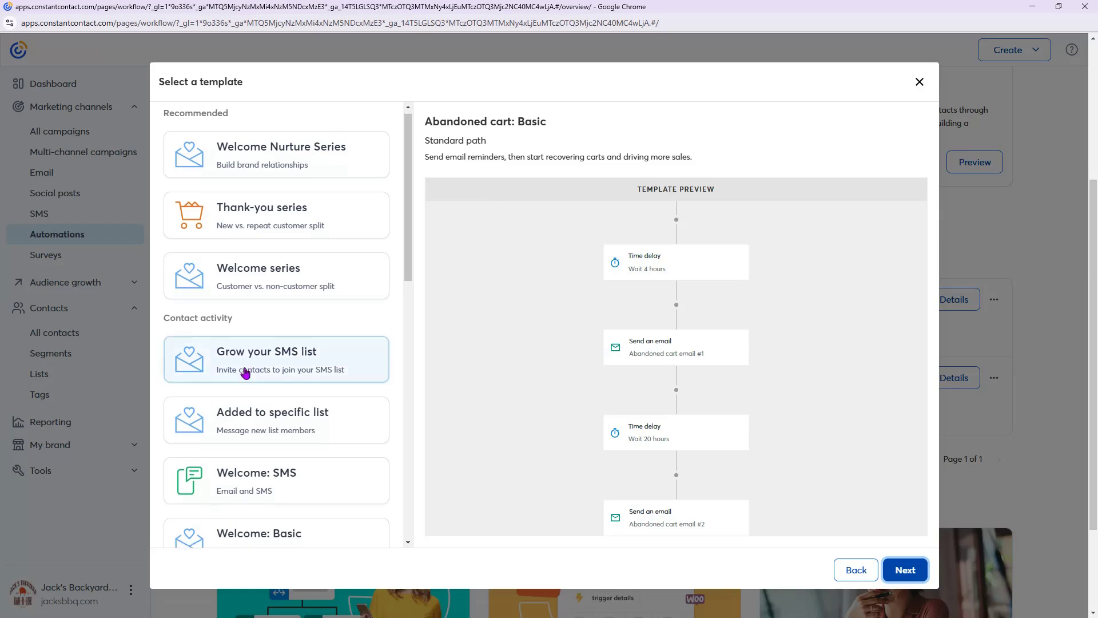
scroll(246, 373, "down", 7)
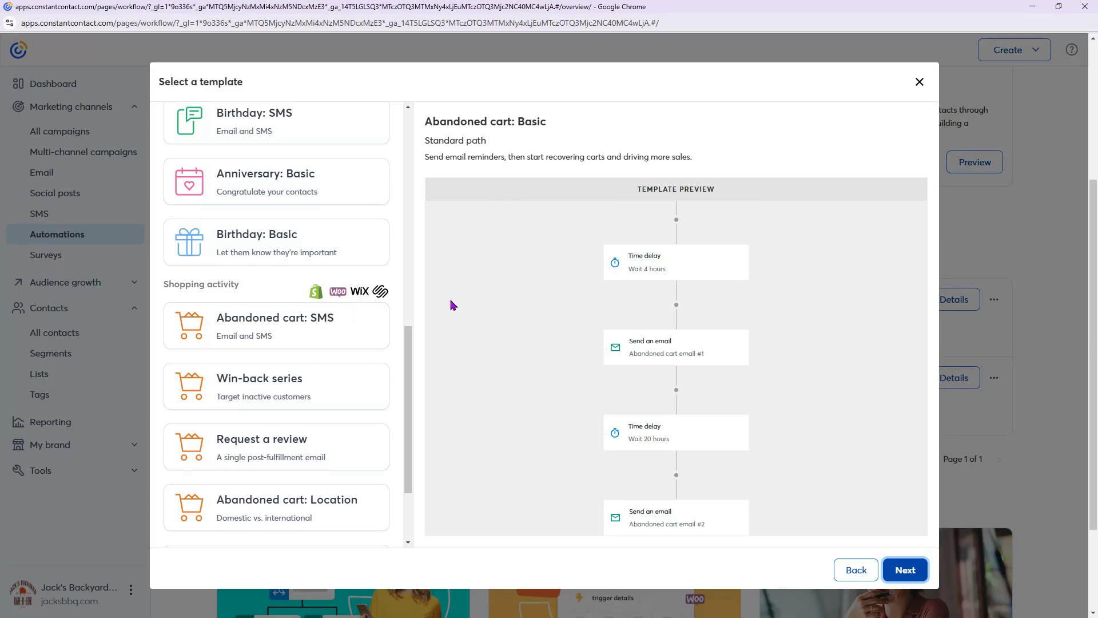
left_click(920, 83)
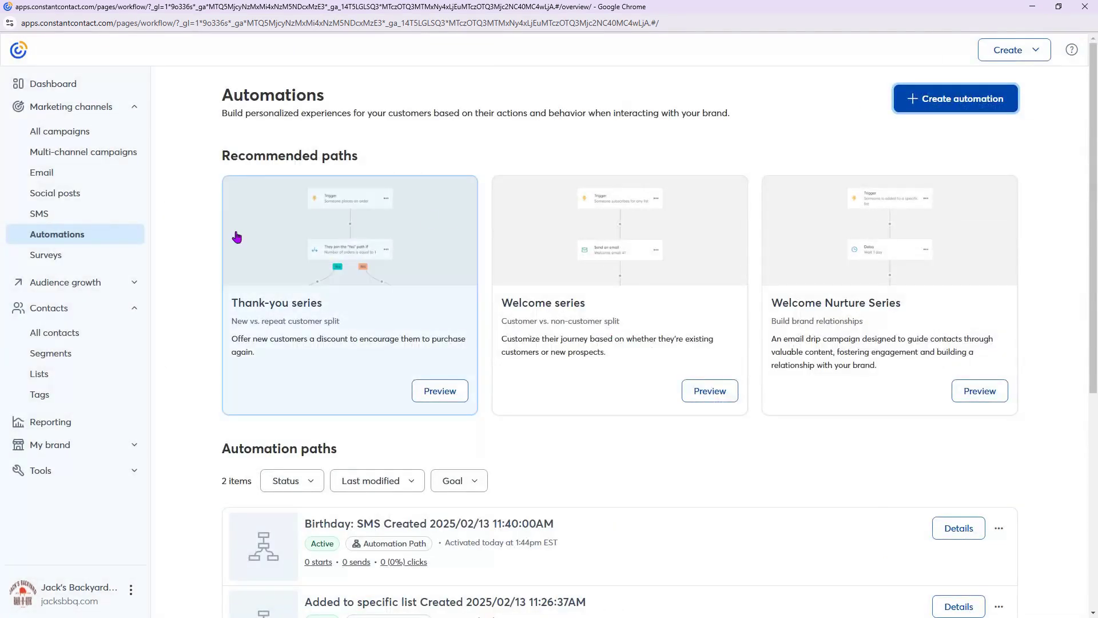
- Create a new contact tag named Prospect
left_click(59, 338)
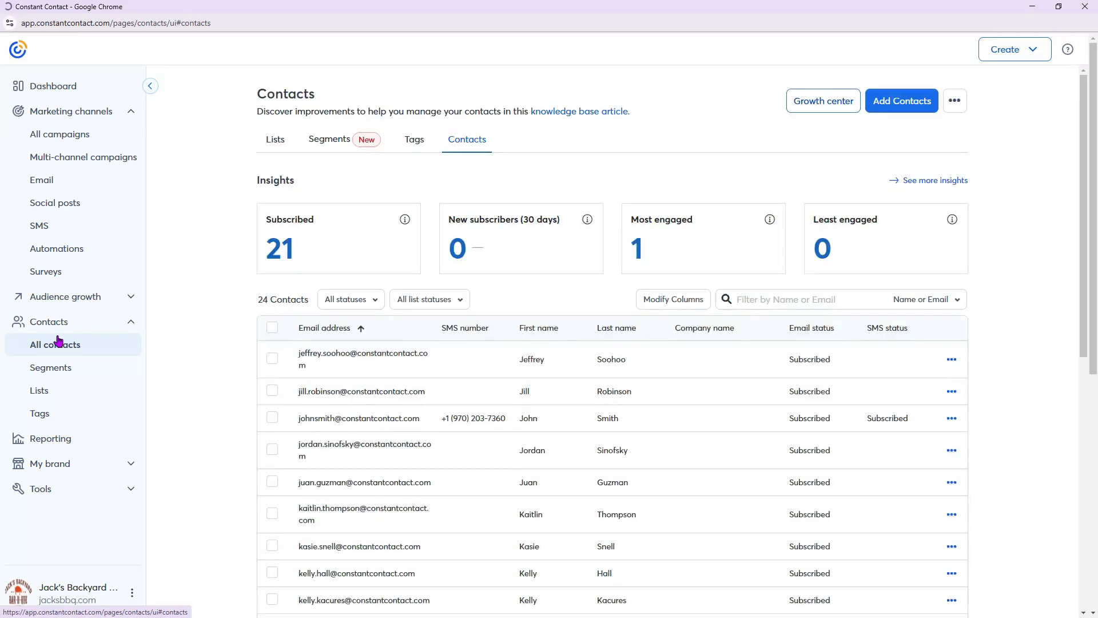
left_click(416, 152)
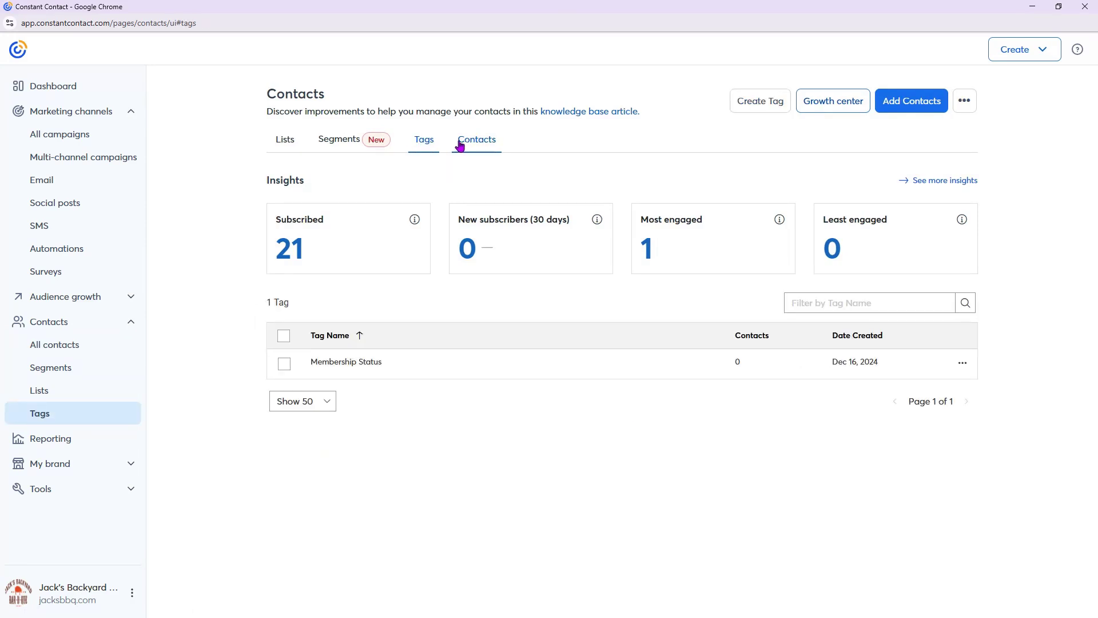
left_click(765, 109)
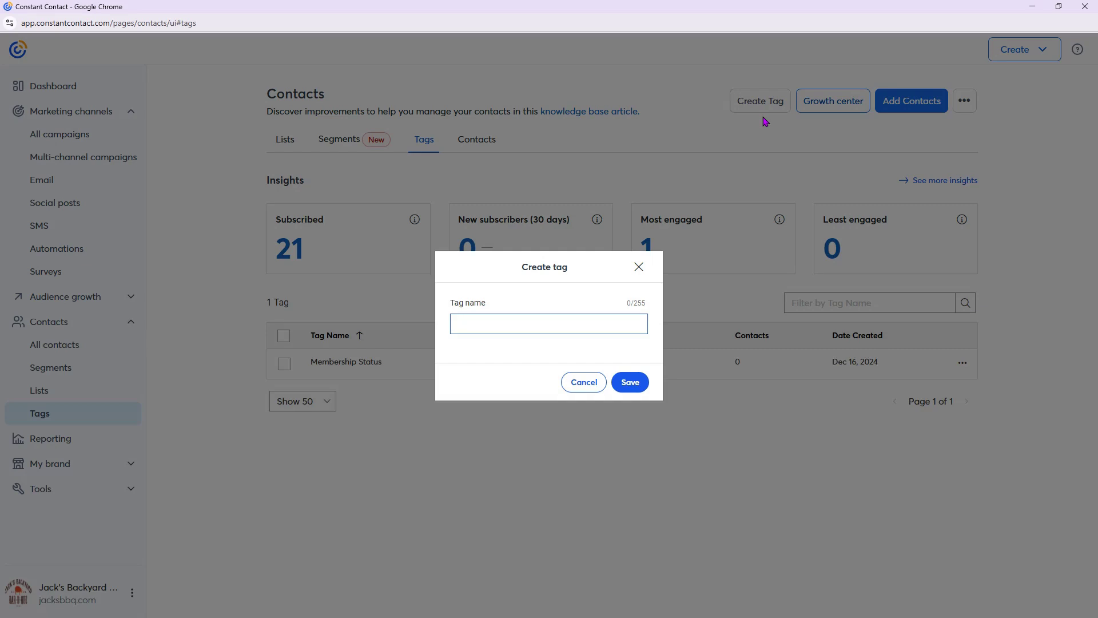
type("Prospect")
left_click(625, 382)
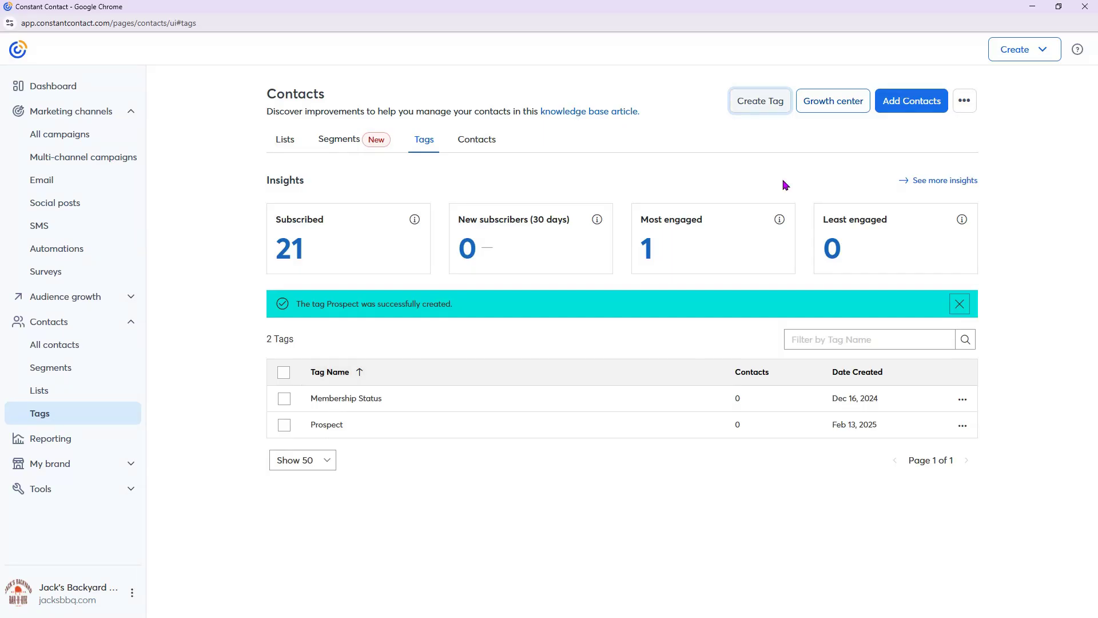
- Assign the Prospect tag to the first contact in the contact list and save the contact details
left_click(466, 147)
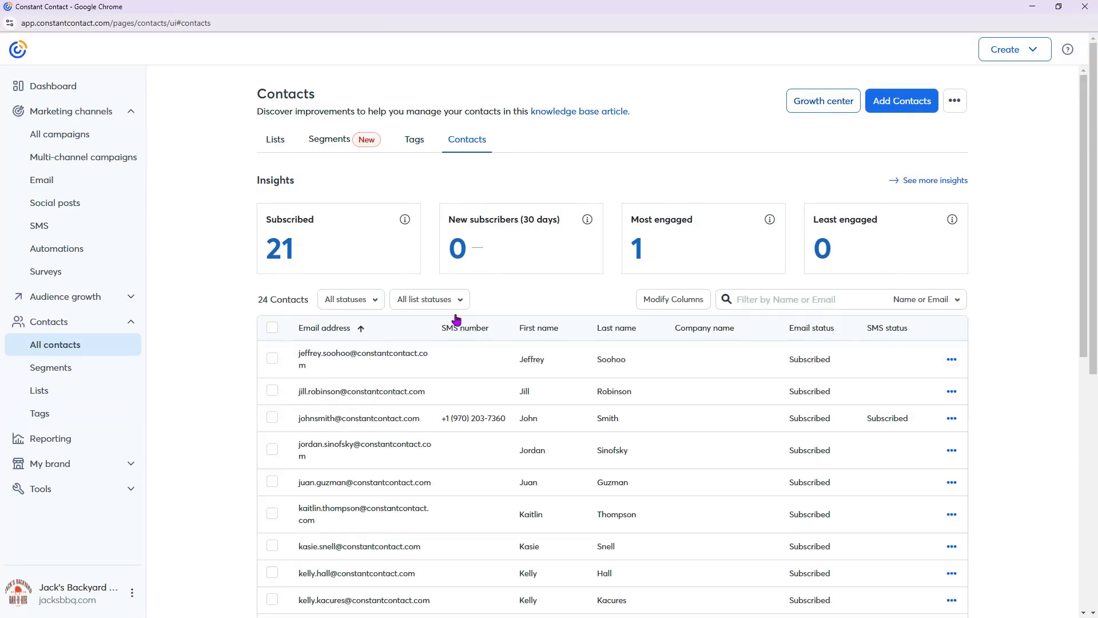
left_click(446, 360)
left_click(744, 117)
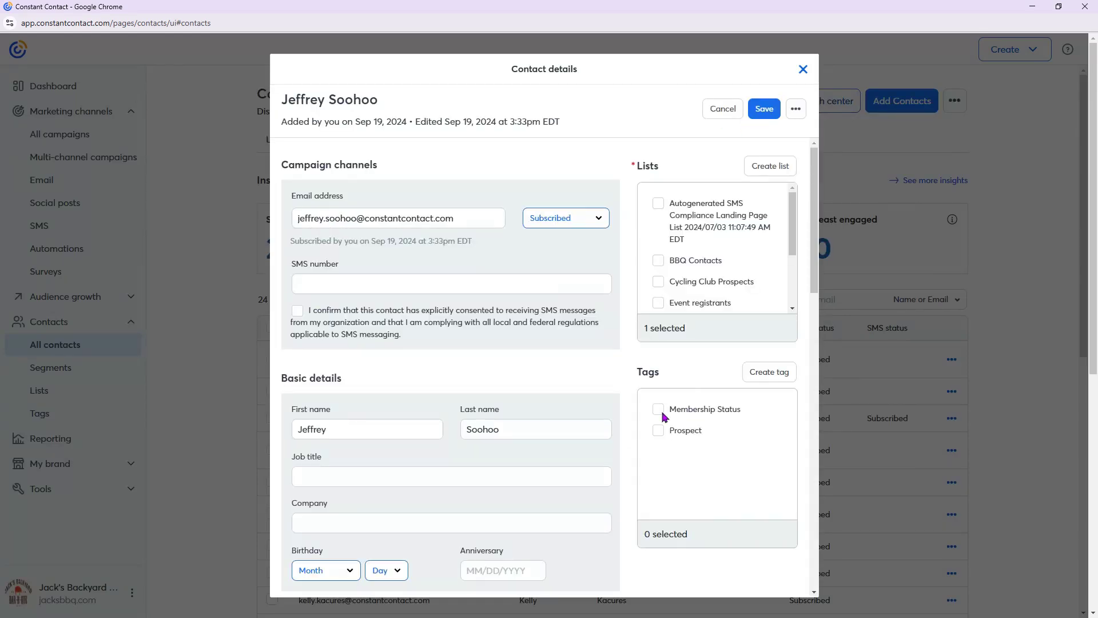
left_click(660, 432)
left_click(759, 114)
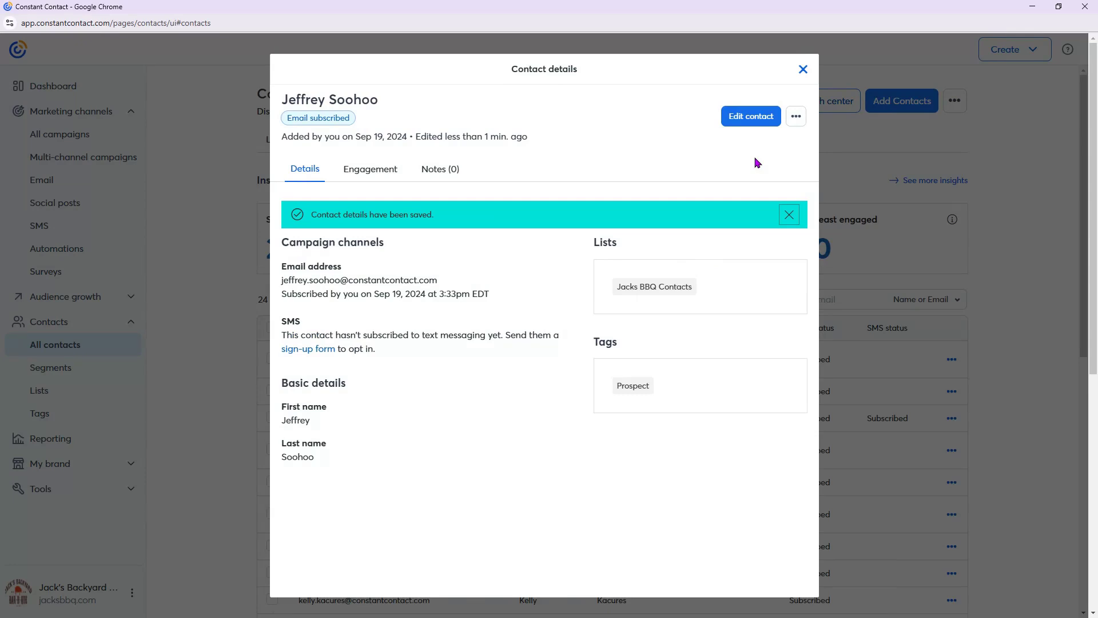
left_click(803, 71)
- Select all contacts to view the available bulk actions, including adding tags, and clear the selection
scroll(300, 342, "down", 1)
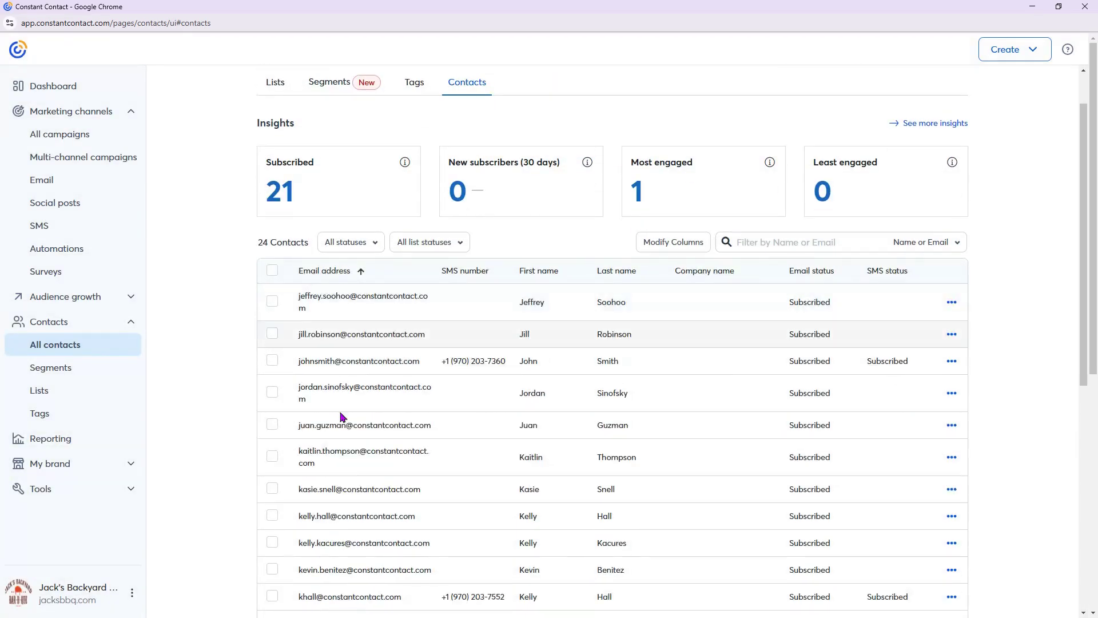
left_click(271, 271)
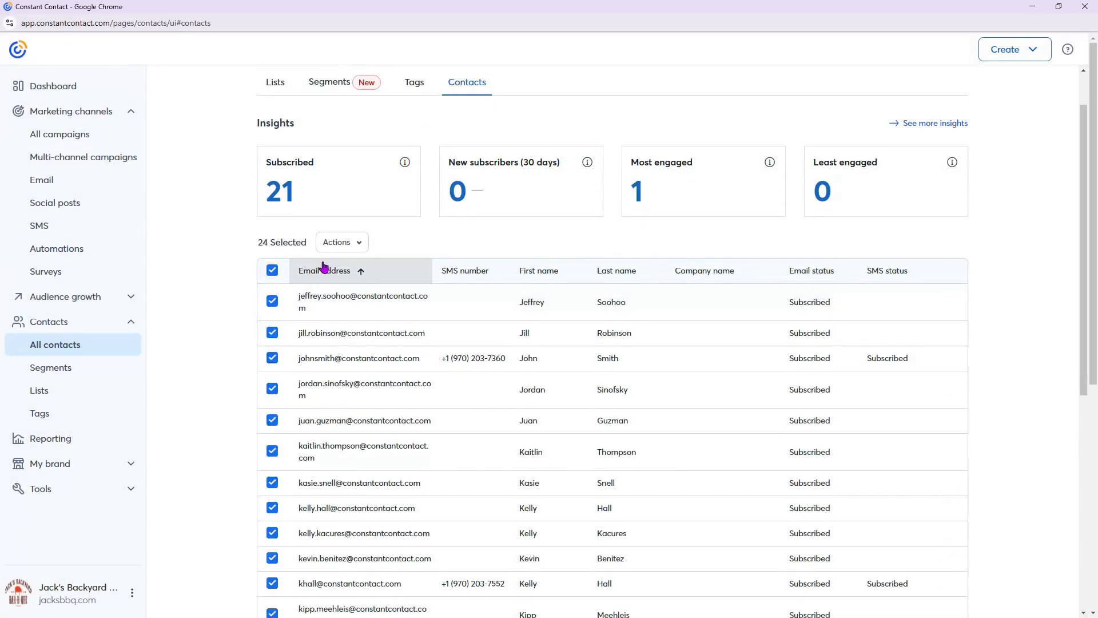
left_click(338, 242)
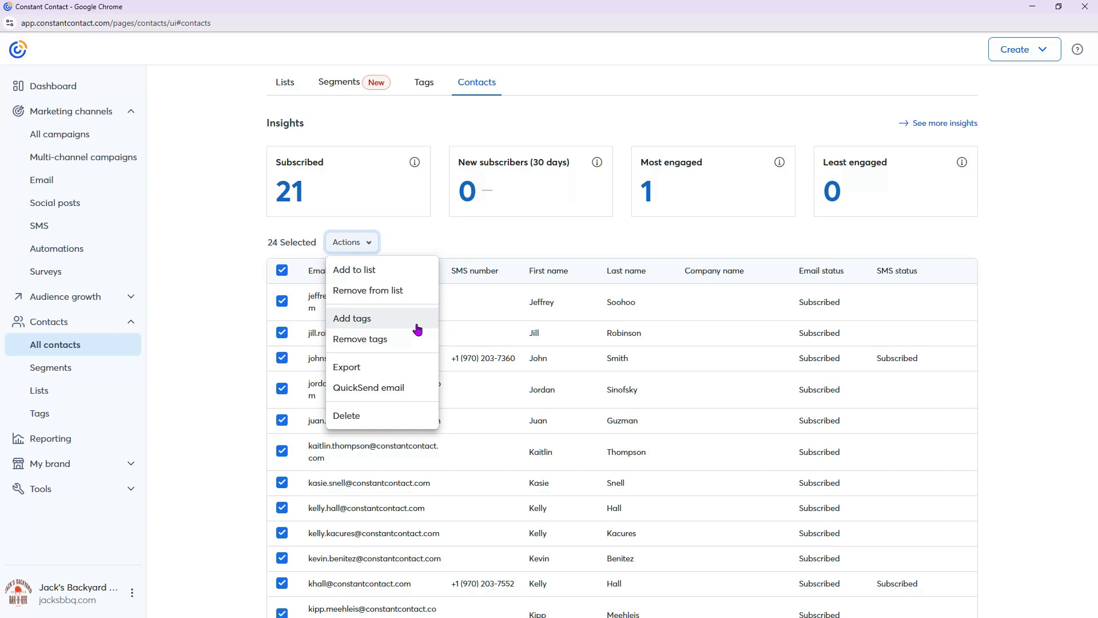
left_click(282, 271)
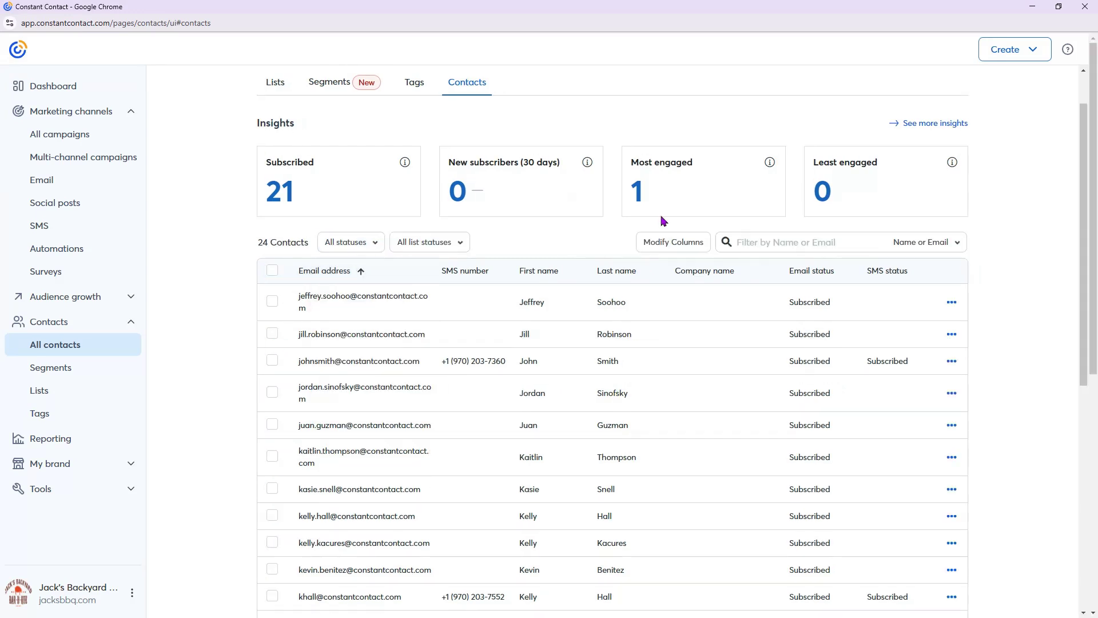
- Open the contact segments overview
left_click(345, 95)
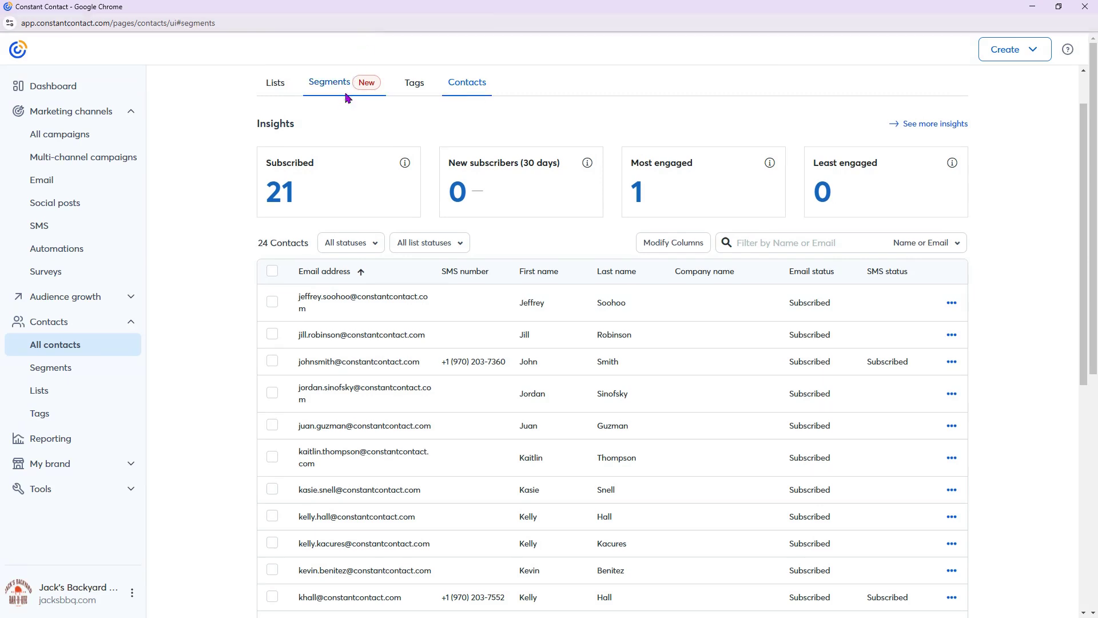